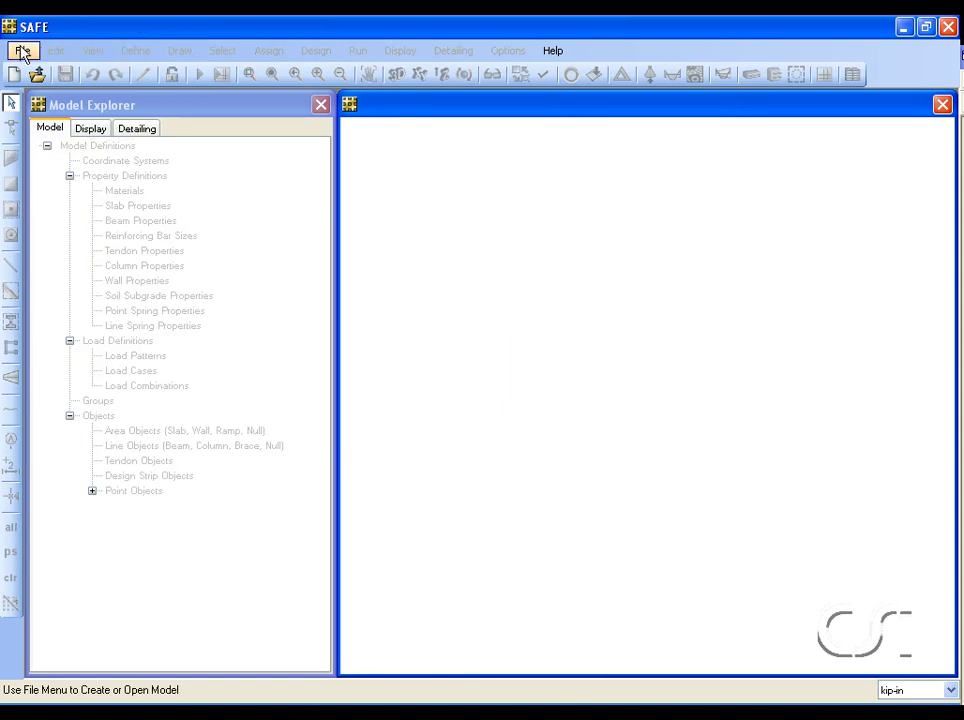
Start a new model with the Eurocode 2-2004 design code and kN-m database units
click(22, 51)
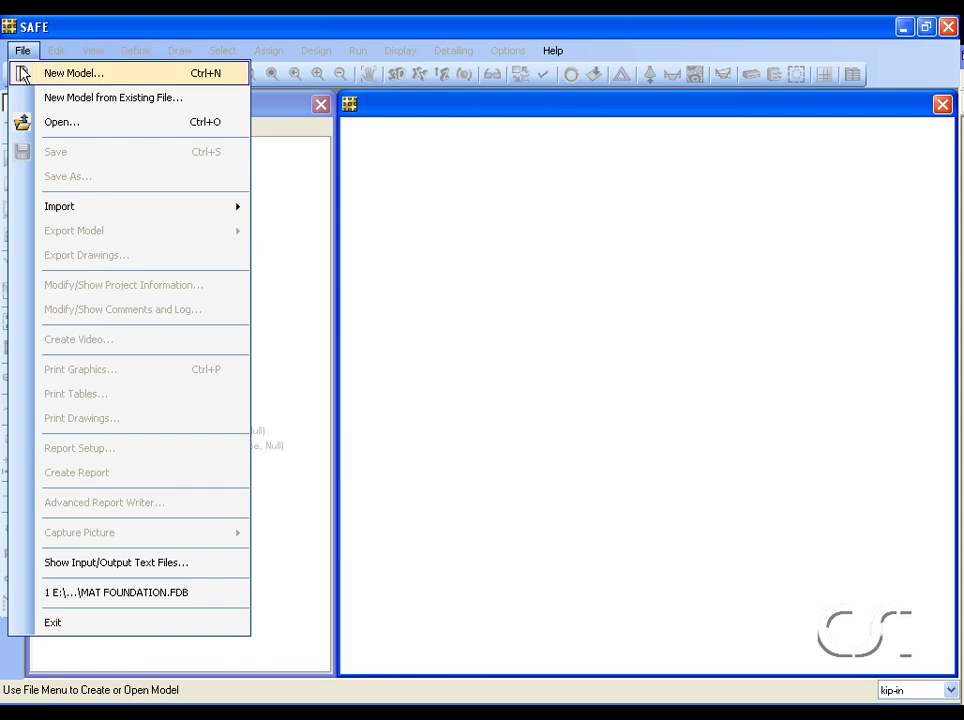
click(116, 80)
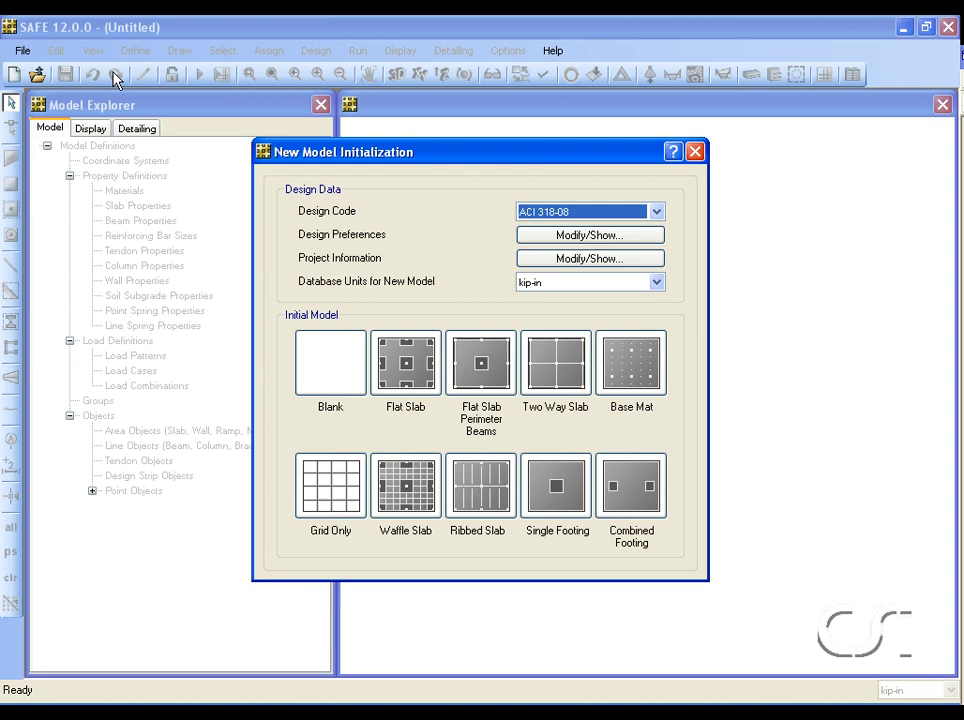
click(591, 213)
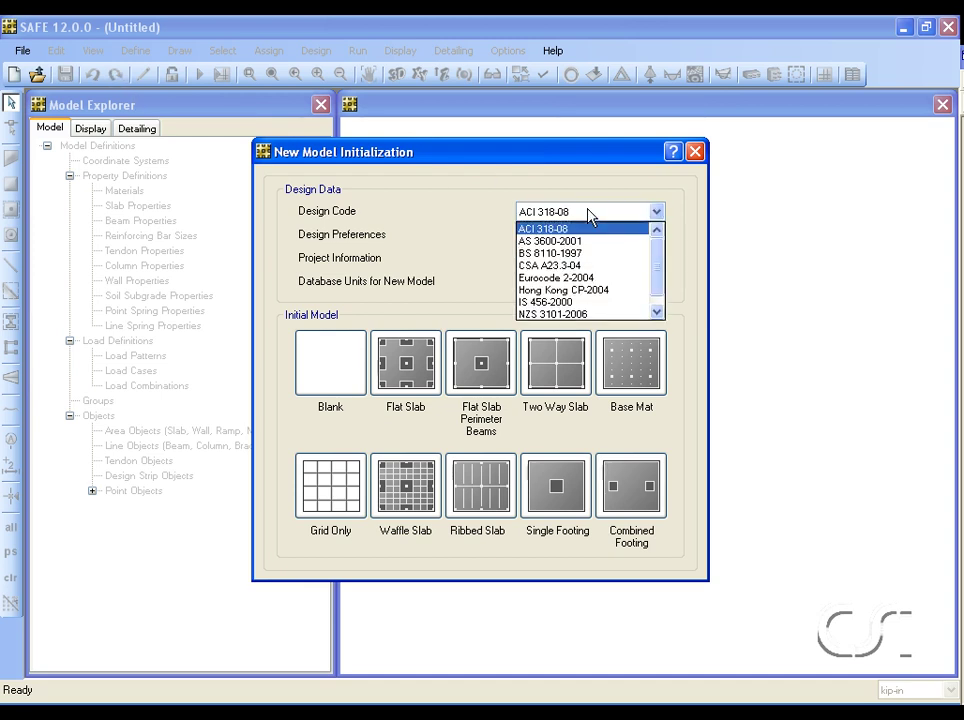
click(560, 277)
click(574, 283)
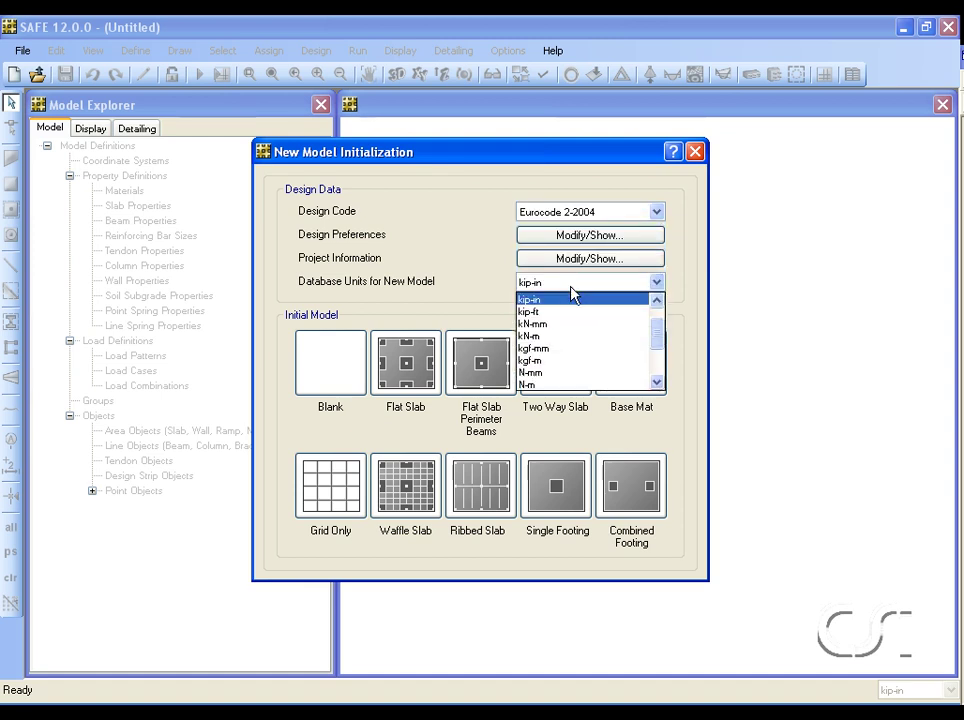
click(545, 336)
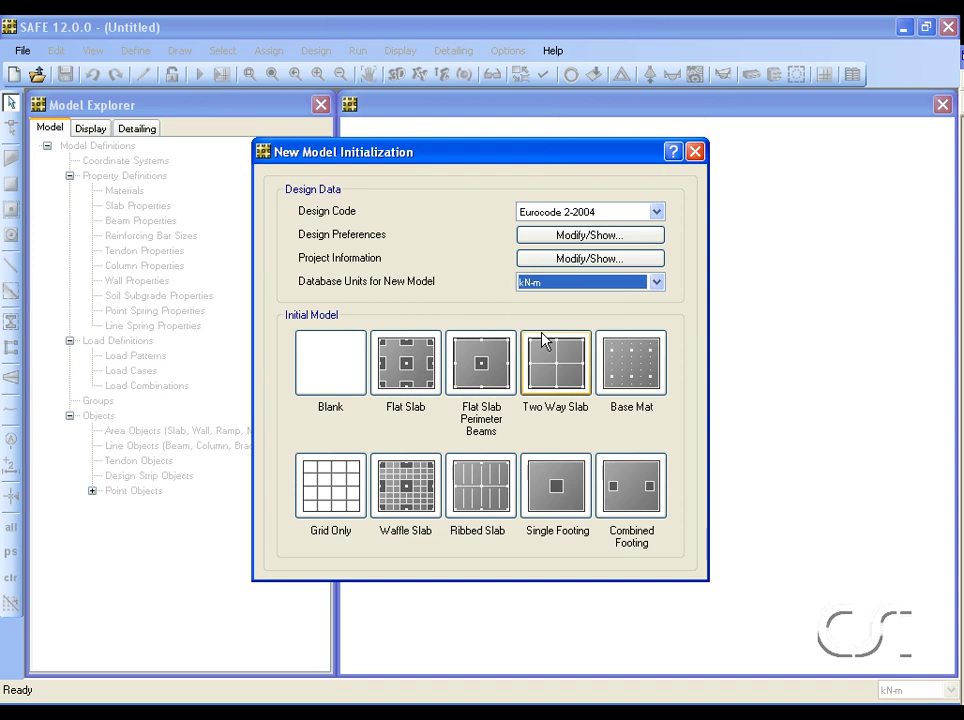
Pick the Base Mat template with 0.5 edge distances, four 6 m X spans and three 5 m Y spans
click(645, 385)
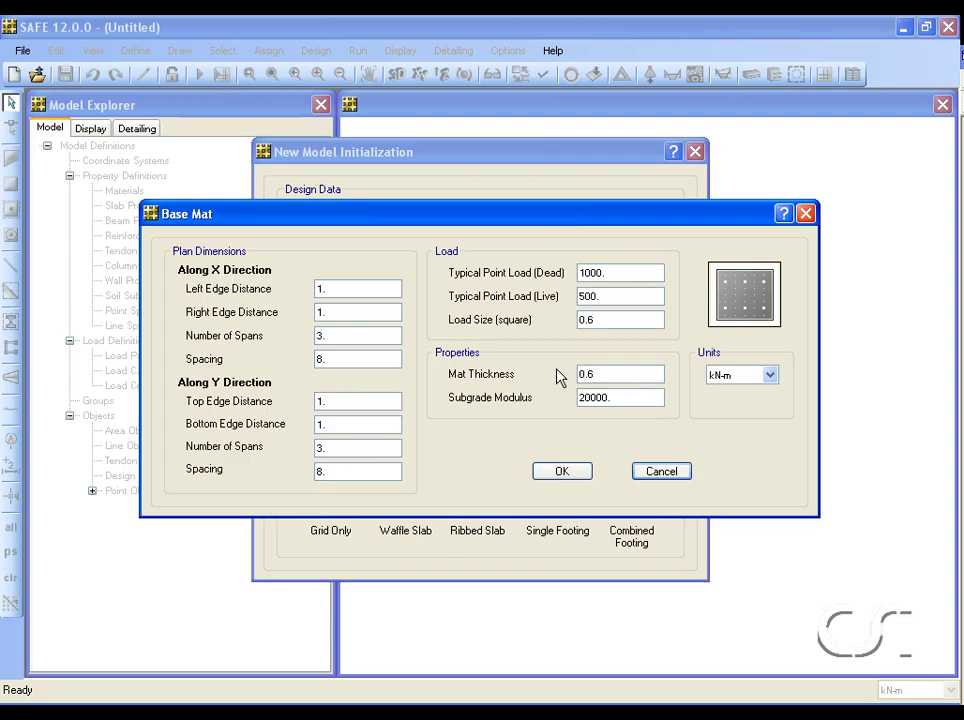
click(338, 286)
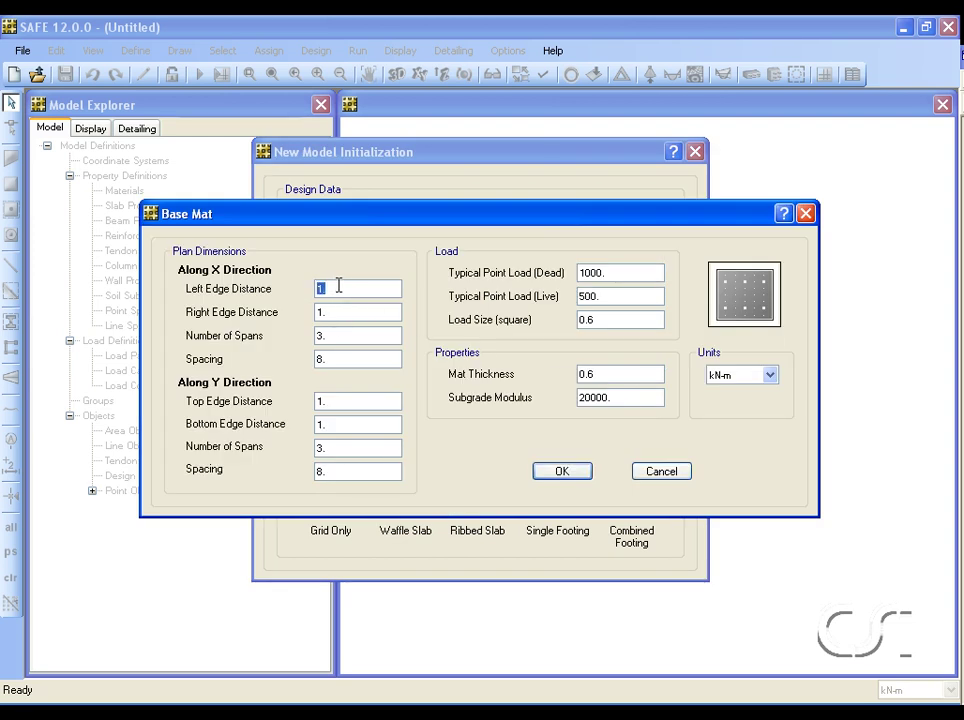
text(0.5)
double_click(354, 311)
text(0)
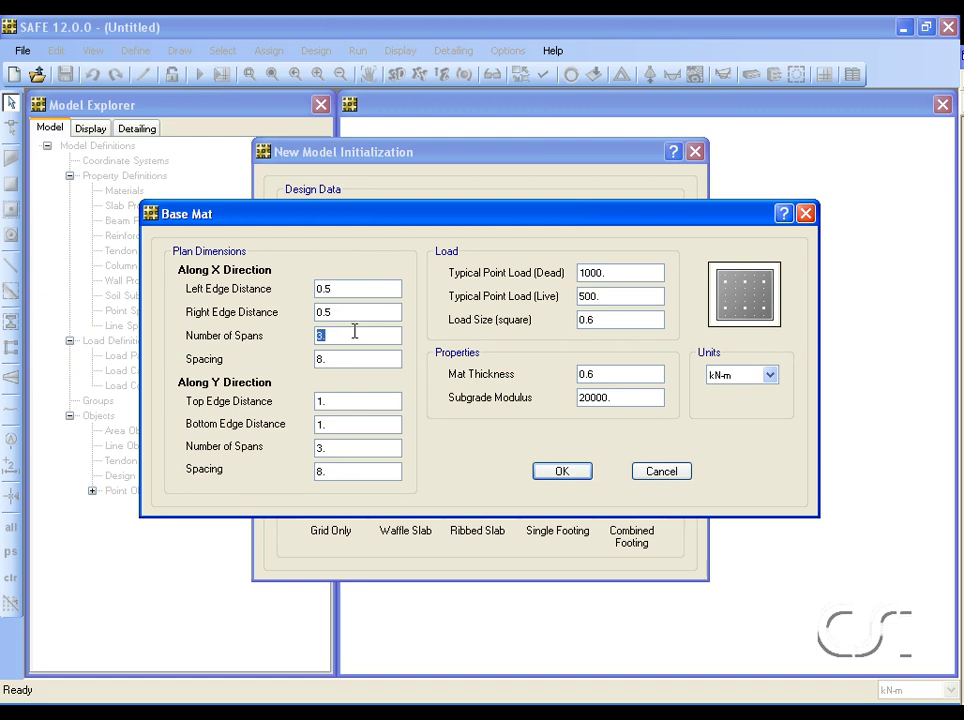
text(460)
double_click(339, 424)
text(0)
text(3)
double_click(335, 469)
text(5)
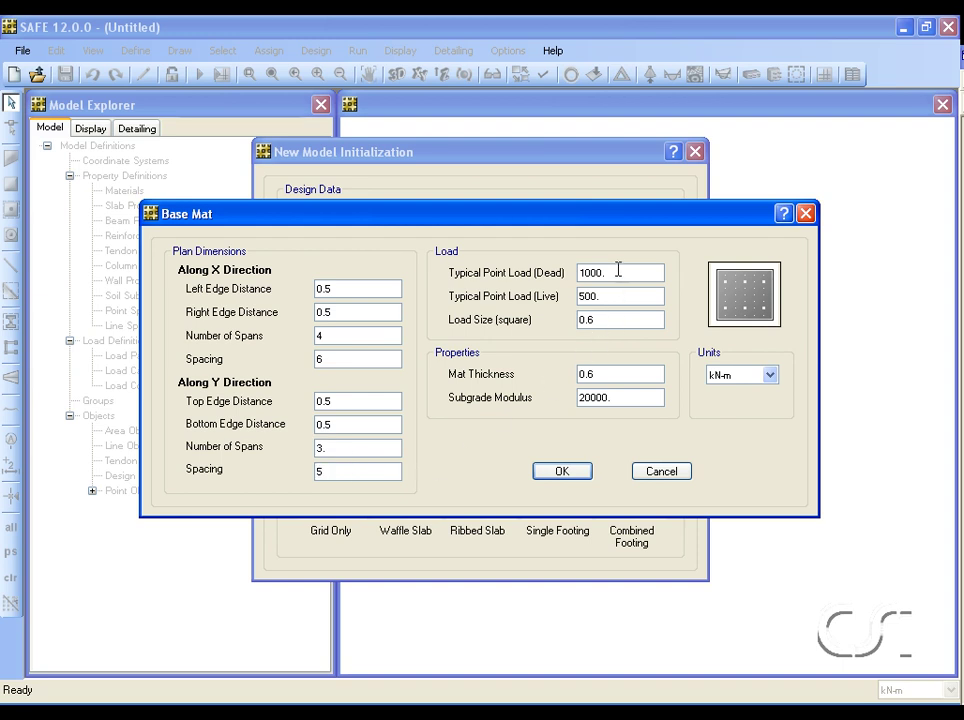
Set the dead load, live load and load size to 0 and the mat thickness to 1.5
double_click(618, 270)
text(0)
double_click(613, 296)
text(0)
double_click(610, 320)
text(0)
double_click(609, 374)
text(1.5)
Create the base mat model and hide dimension lines in the plan display options
click(574, 474)
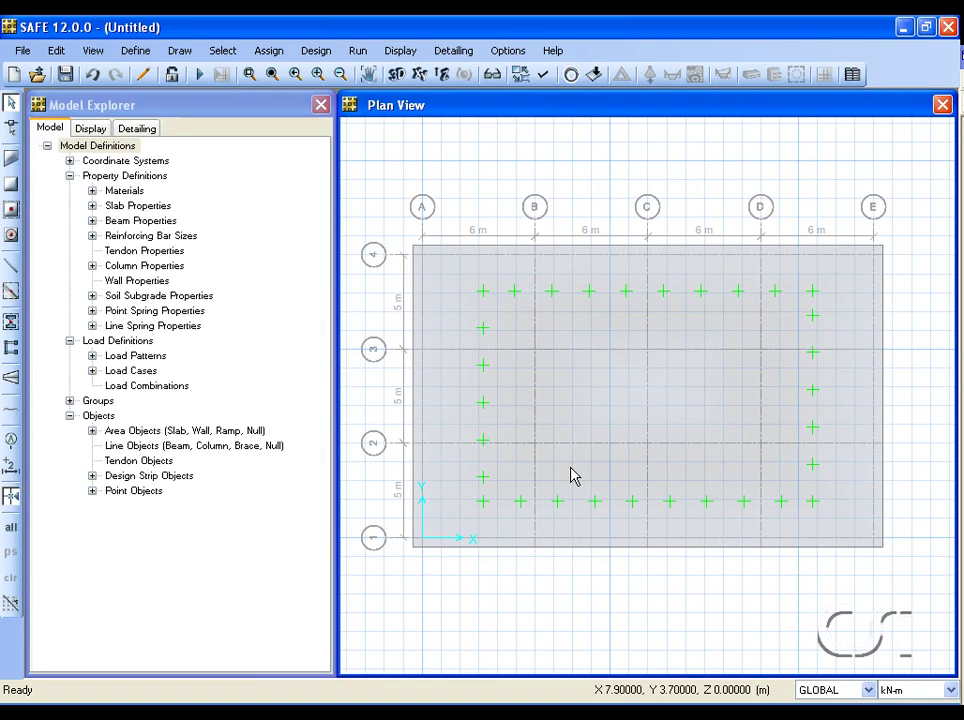
click(543, 77)
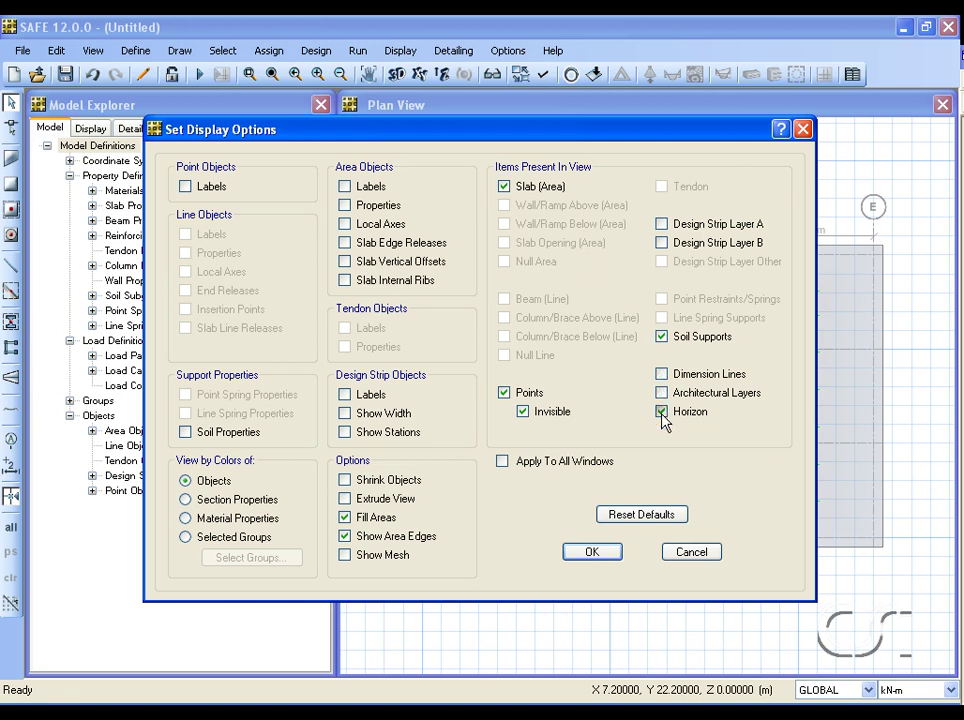
click(597, 557)
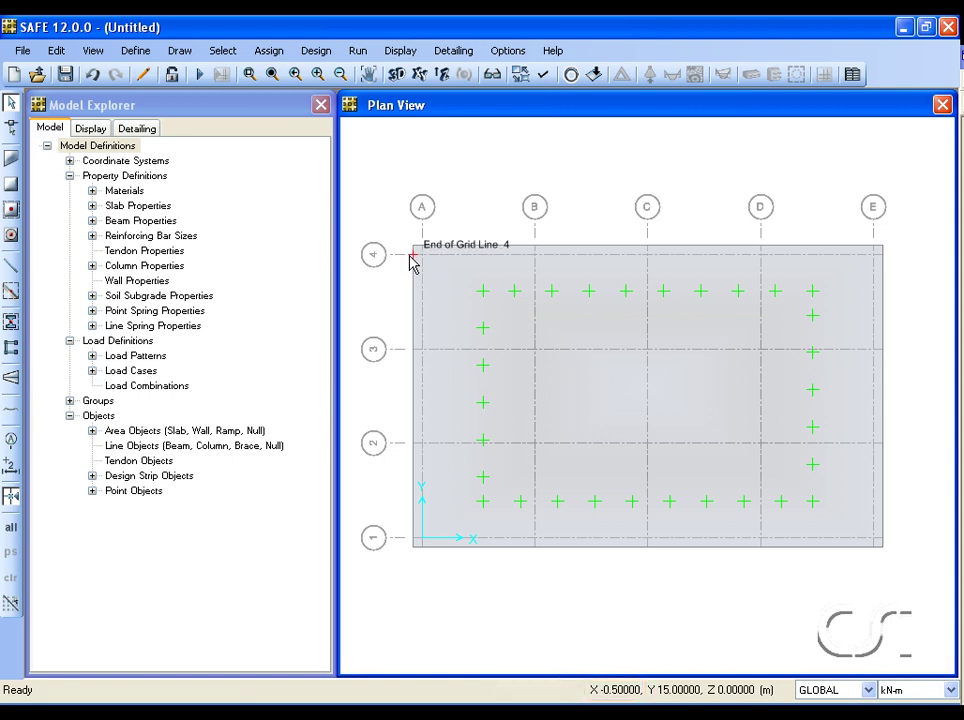
Move the top-right mat corner point from X 24.5 to X 22.5
right_click(886, 250)
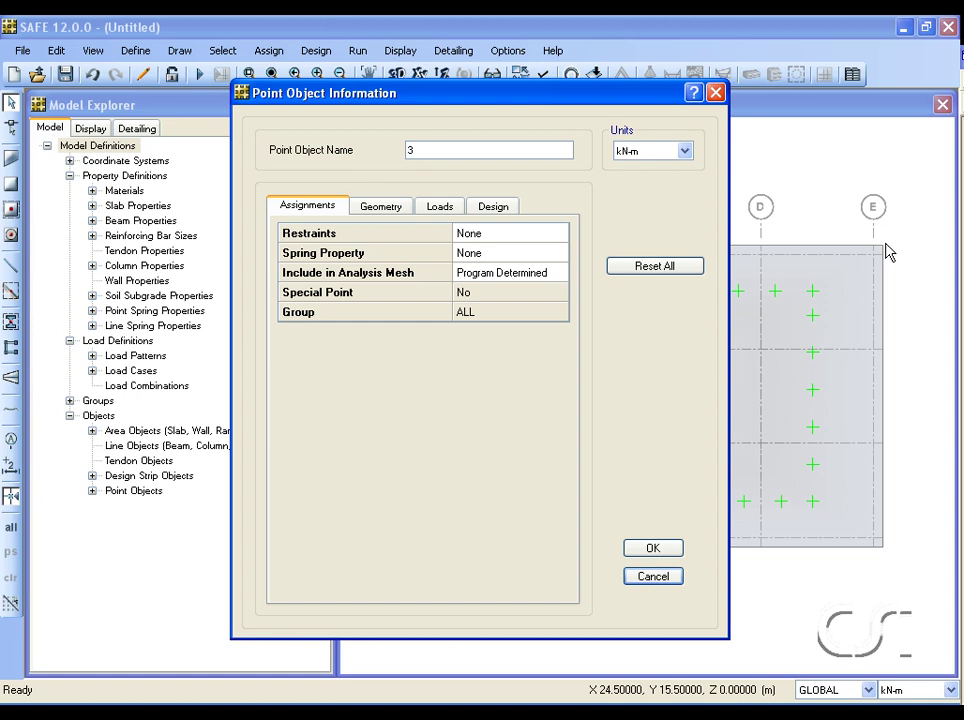
click(400, 212)
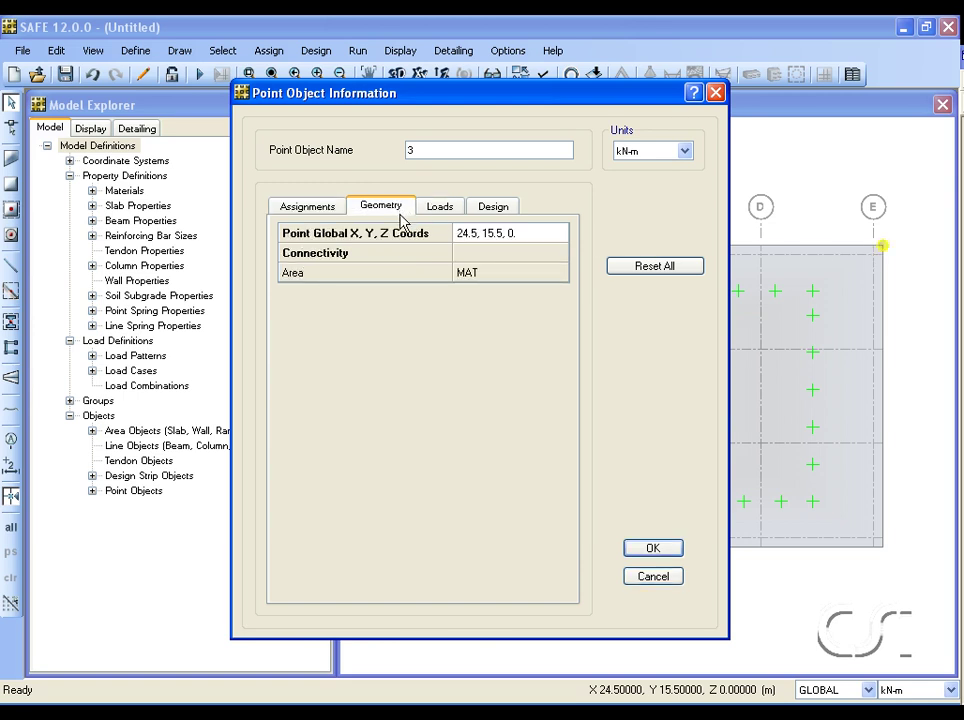
double_click(478, 243)
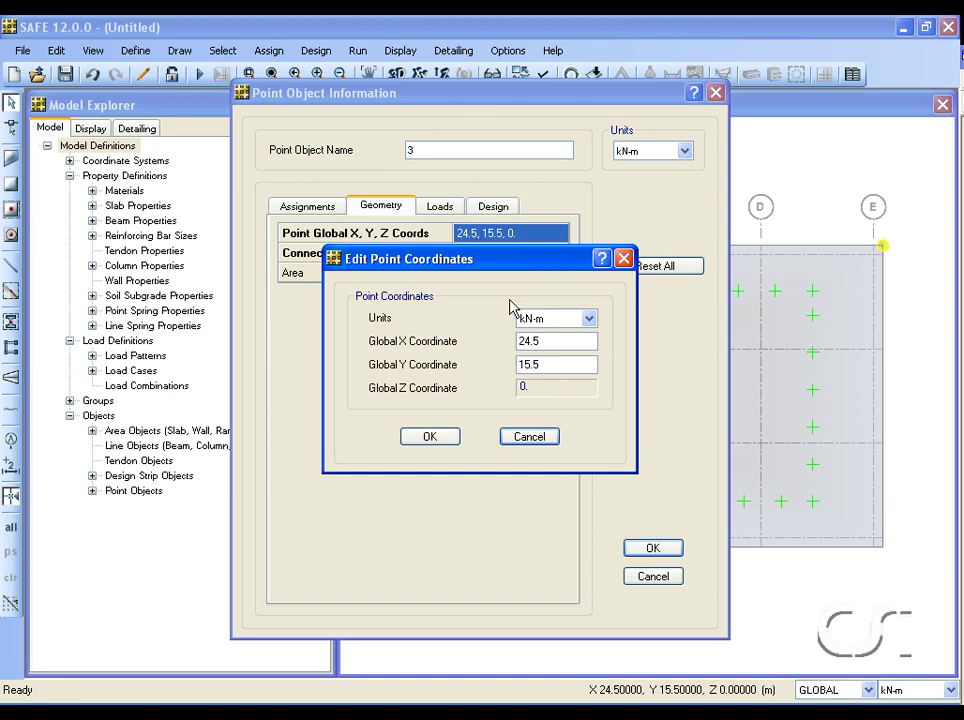
drag(523, 341, 531, 341)
text(2)
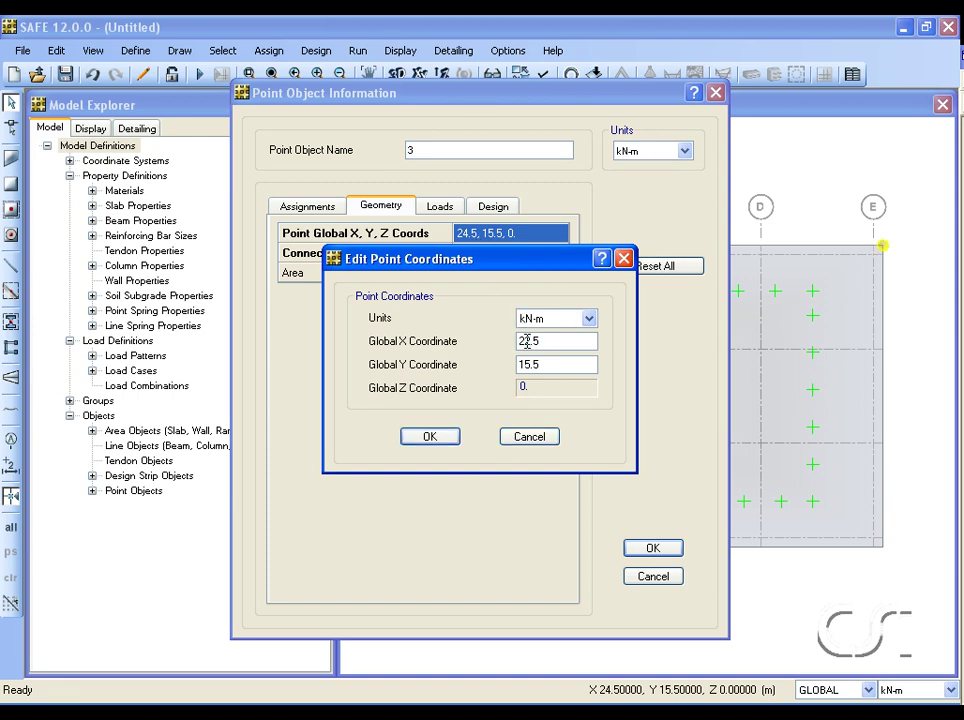
click(451, 444)
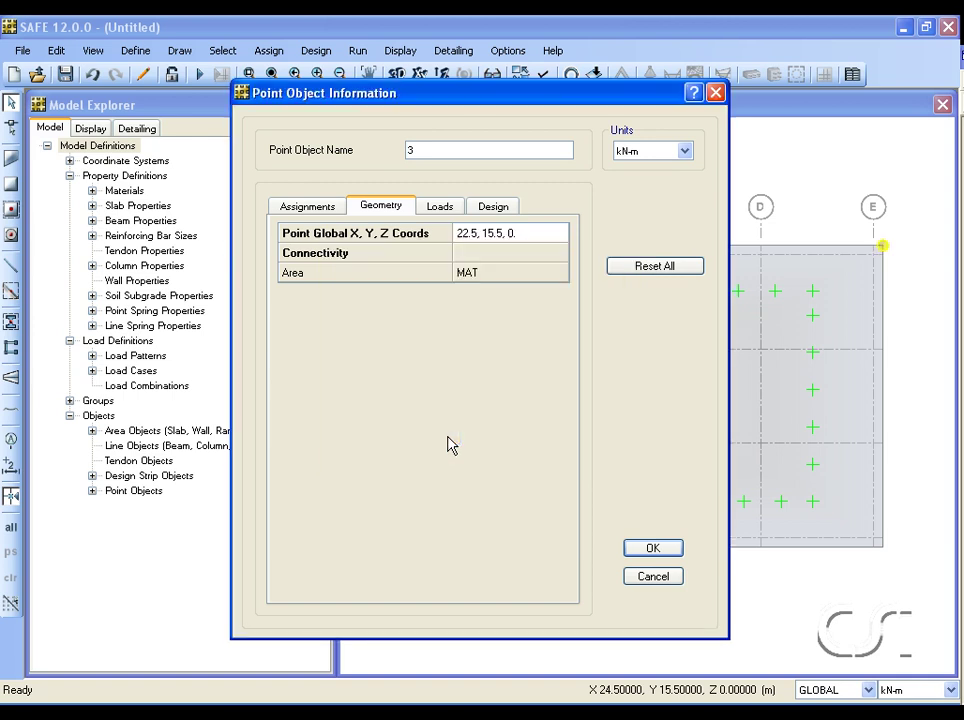
click(648, 549)
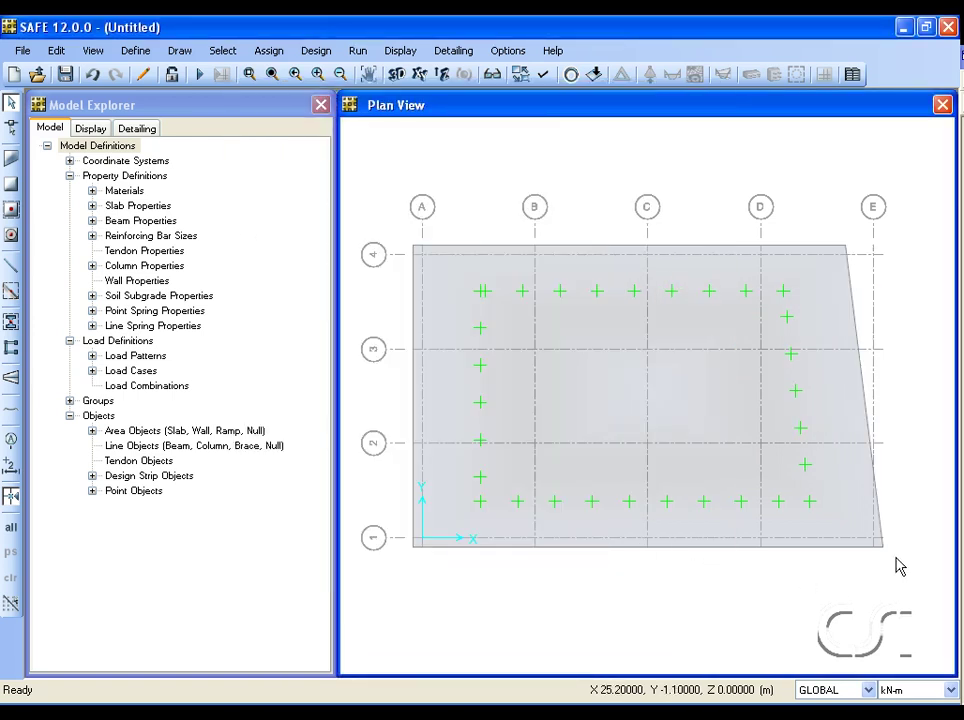
Move the bottom-right mat corner point from X 24.5 to X 22.5
right_click(884, 549)
click(473, 233)
click(523, 341)
key(Delete)
text(22.5)
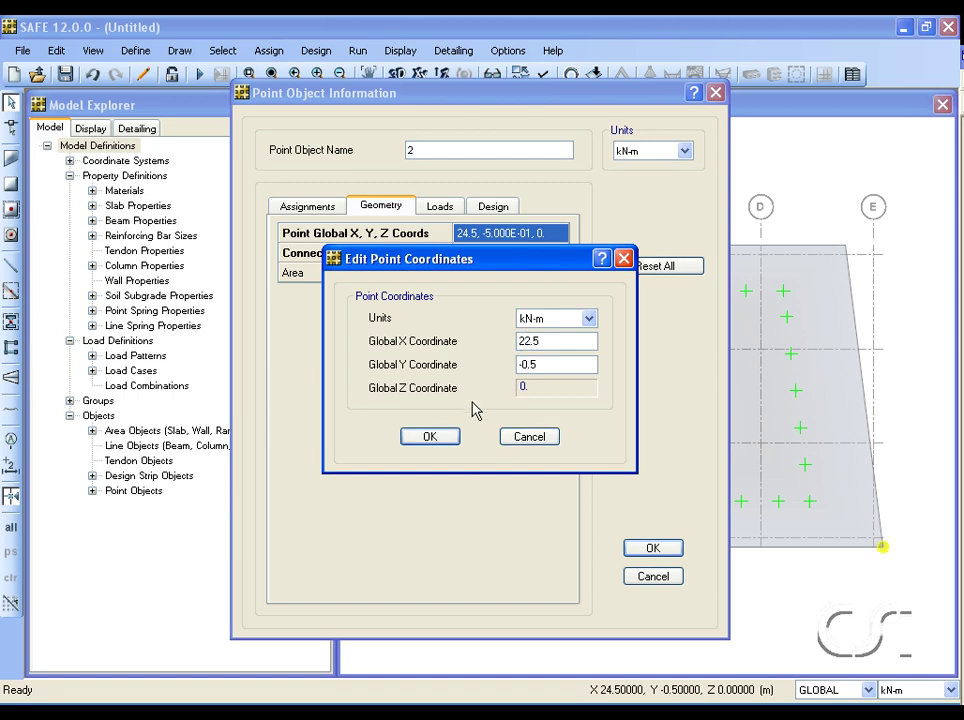
click(430, 437)
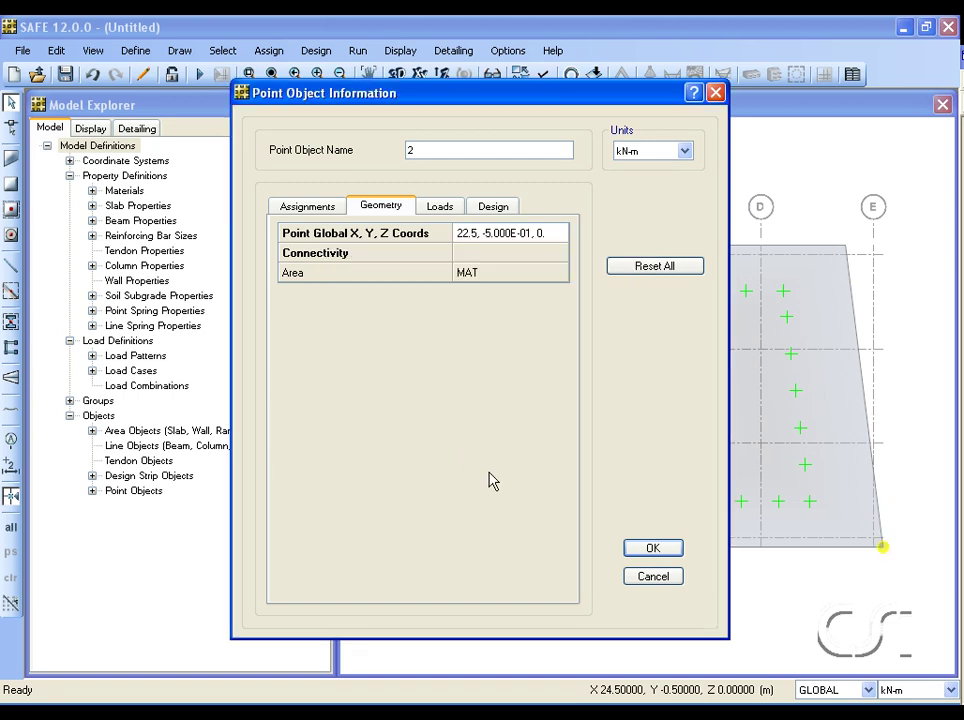
click(640, 553)
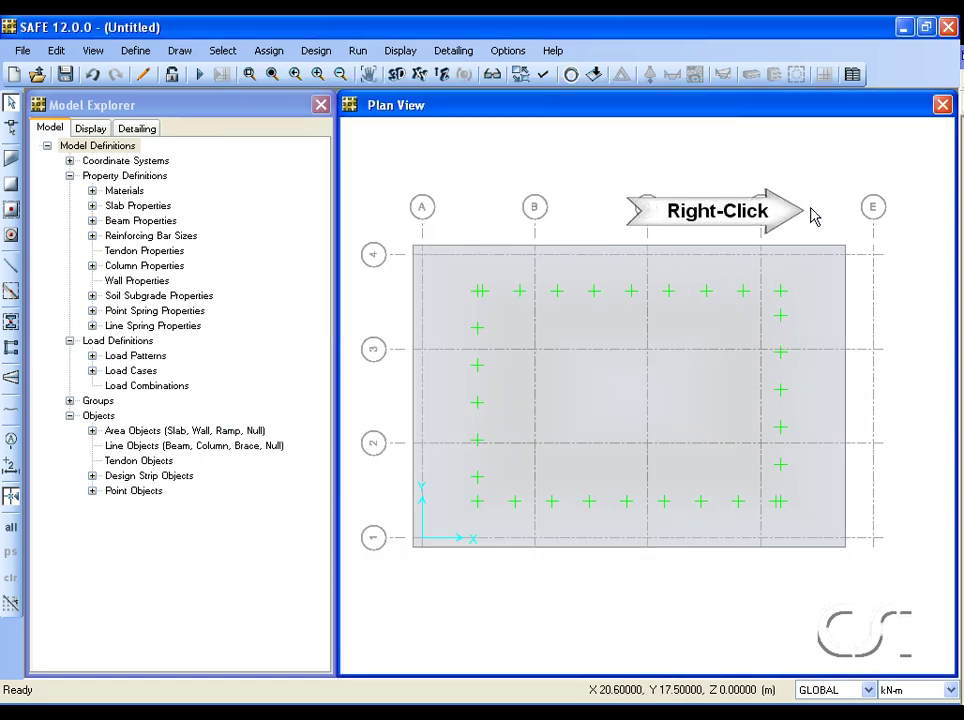
Change grid line E's X ordinate from 24 to 22 in the GLOBAL grid system
right_click(812, 217)
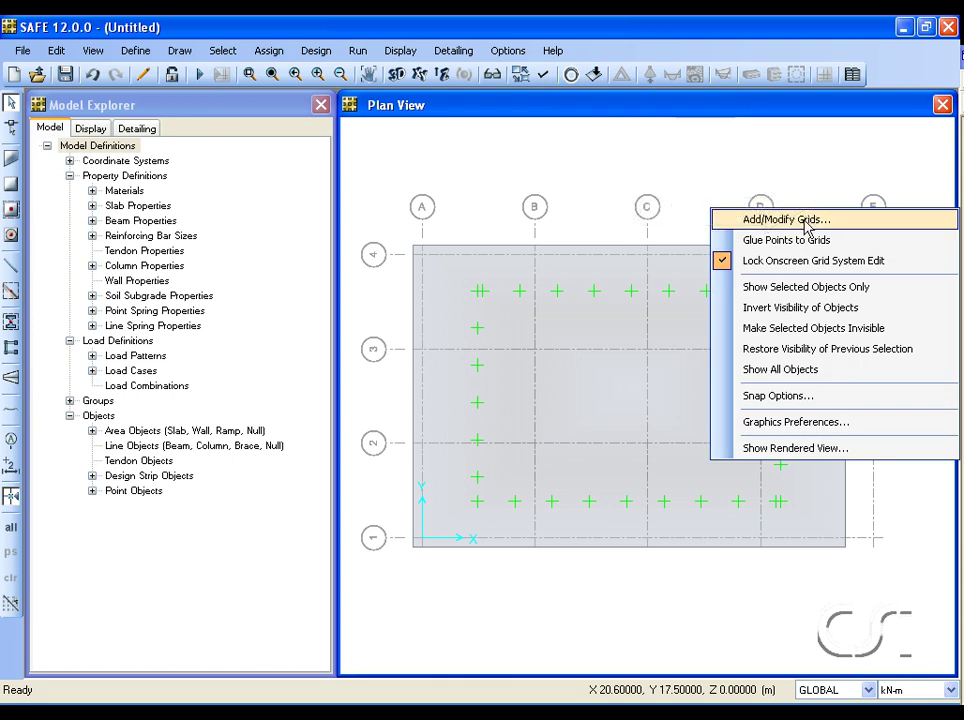
click(803, 222)
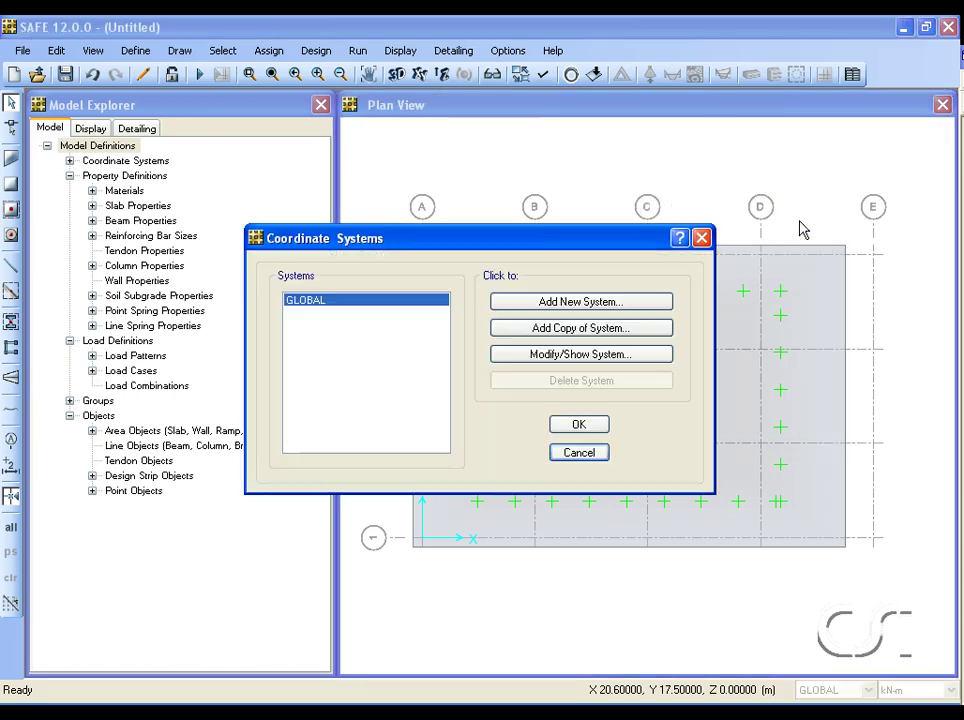
click(636, 355)
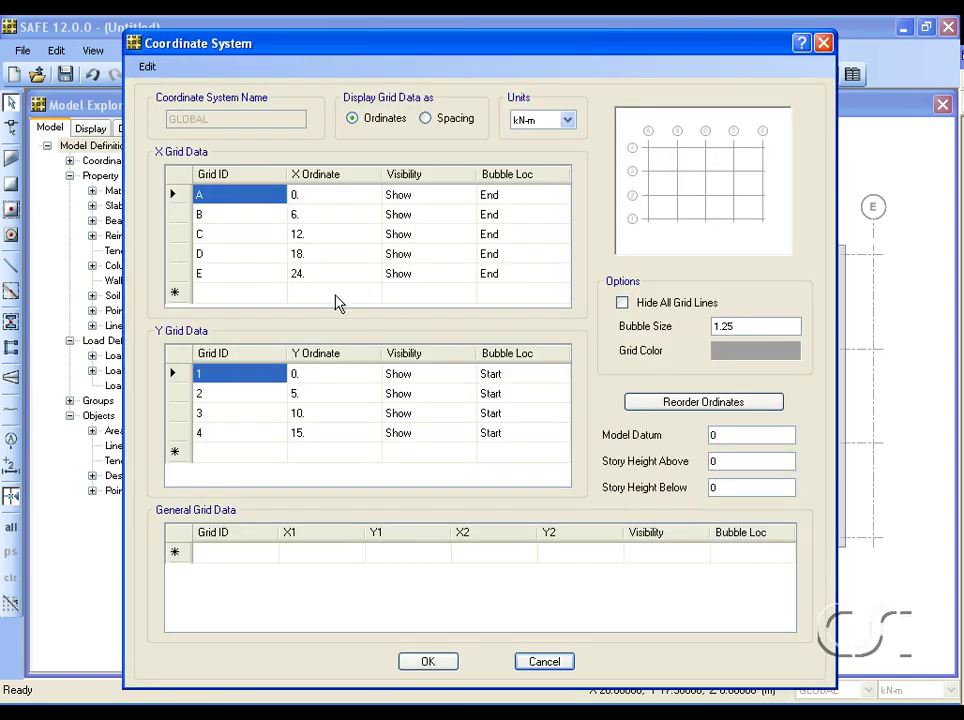
click(310, 276)
text(22)
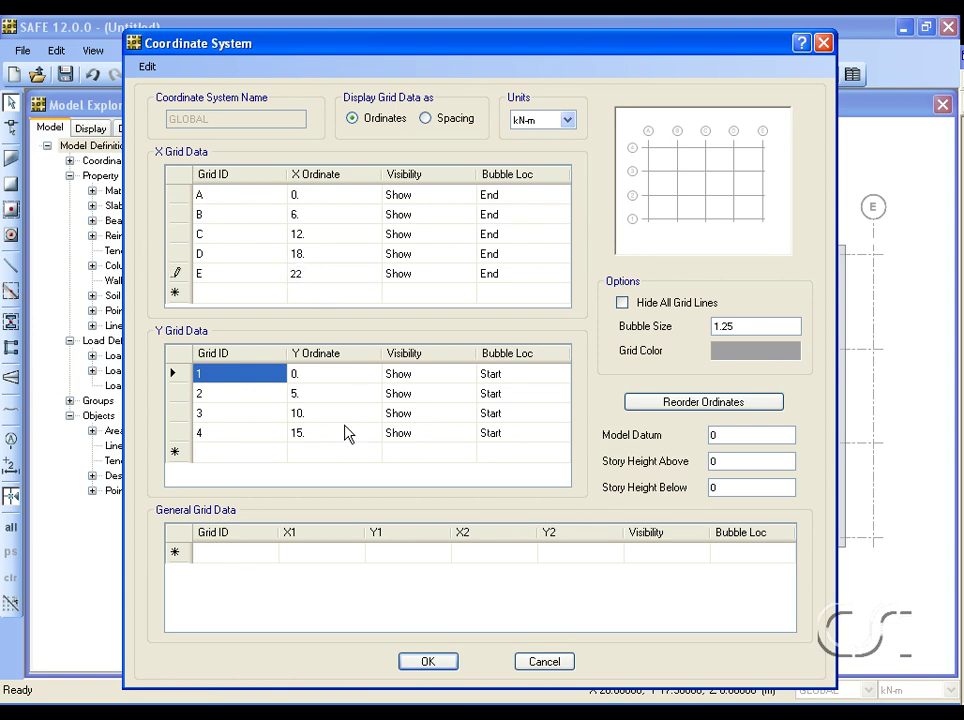
click(430, 664)
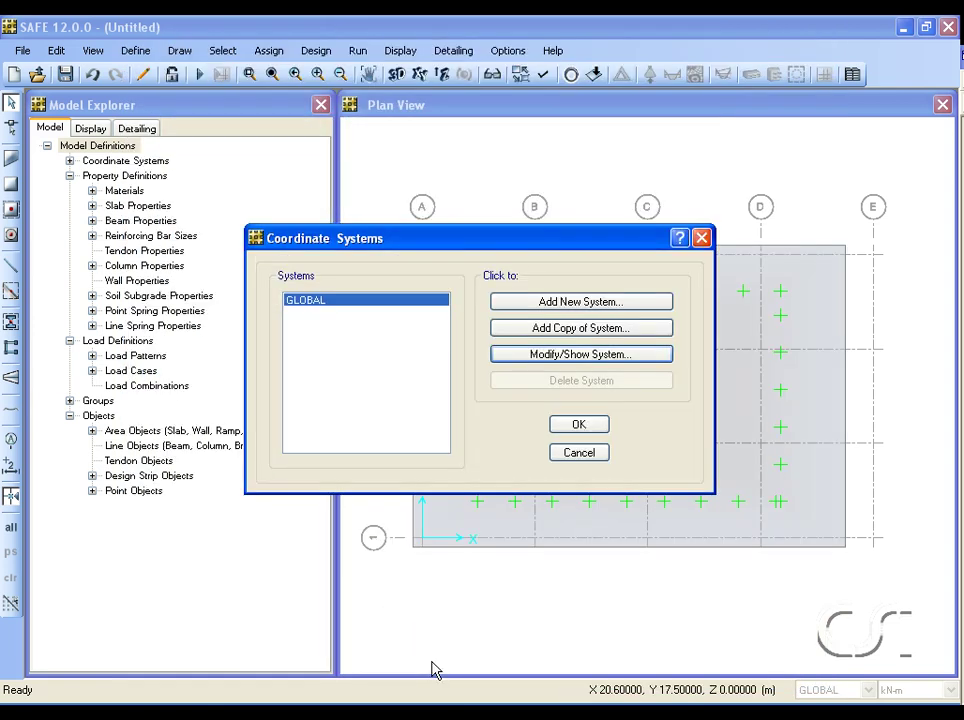
click(578, 428)
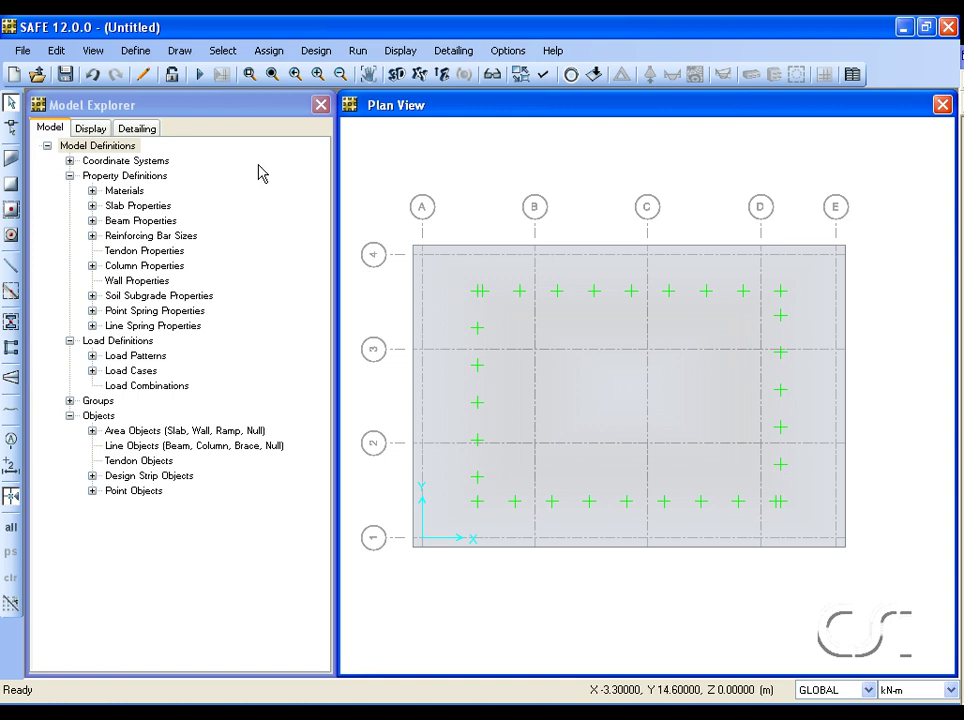
click(136, 51)
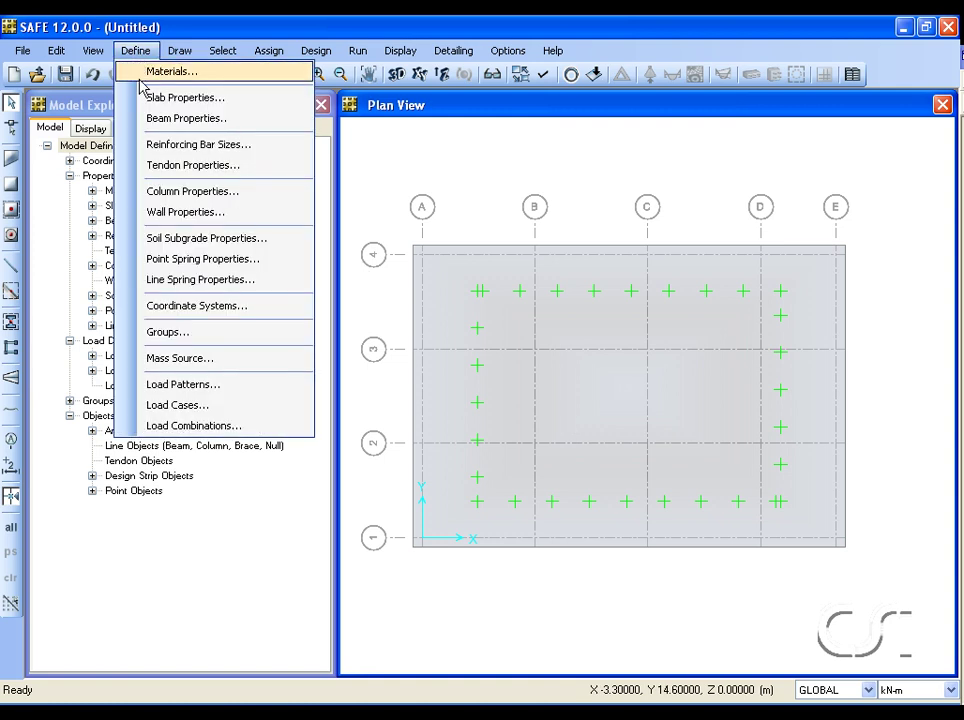
click(183, 77)
click(295, 298)
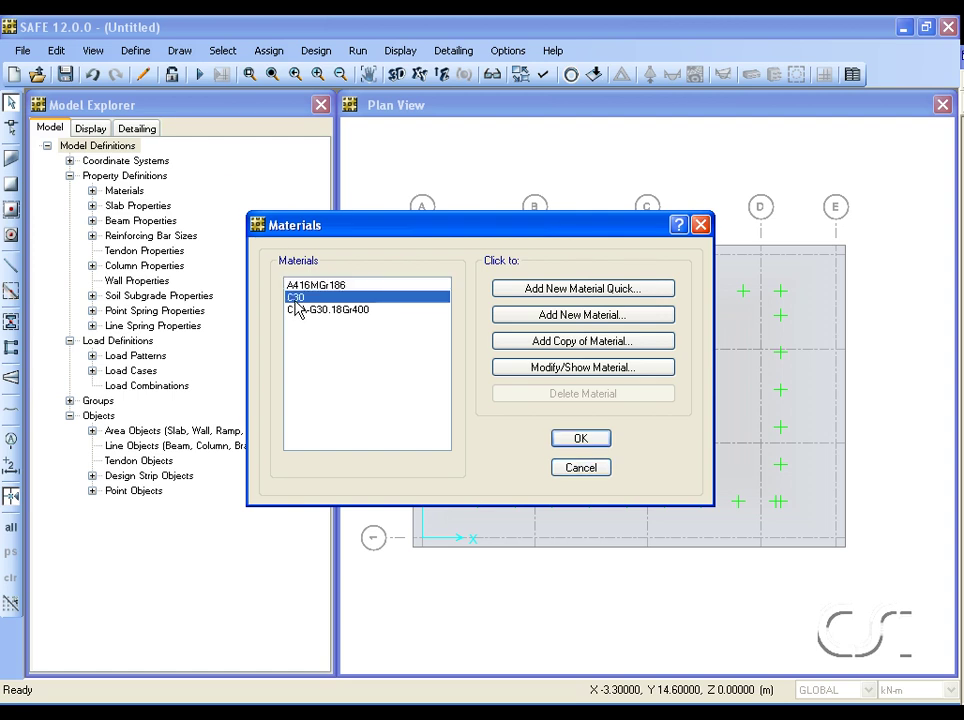
click(549, 370)
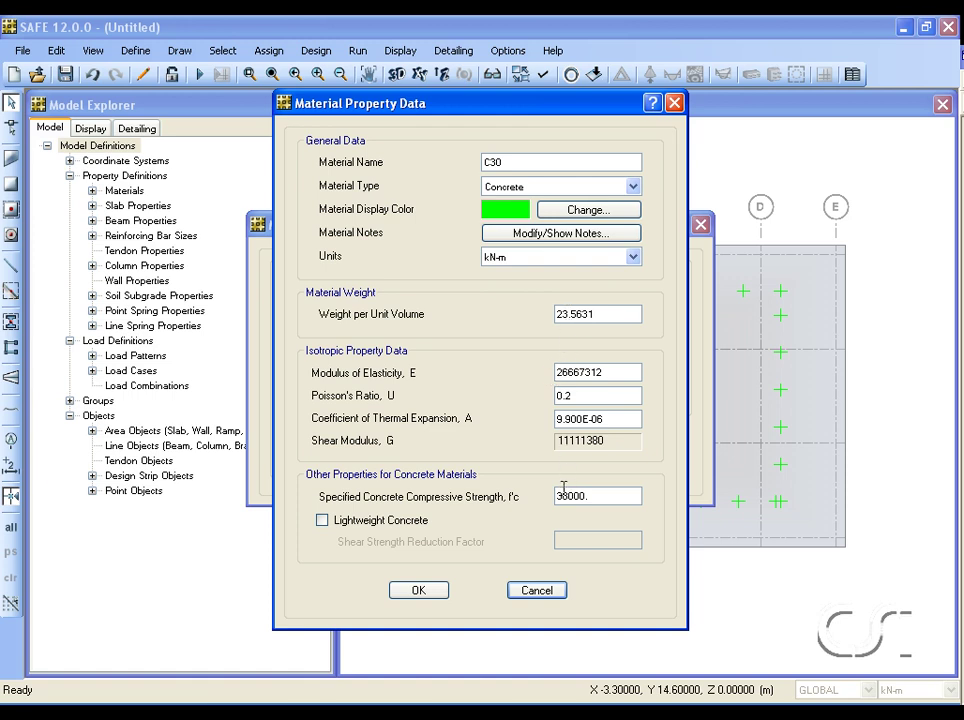
click(436, 592)
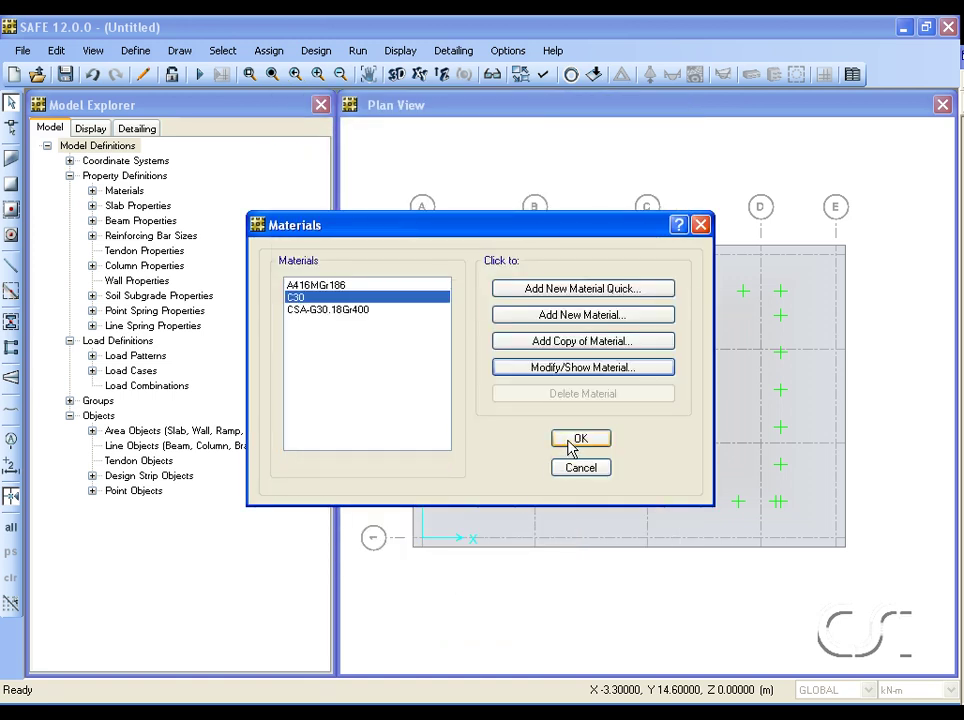
click(575, 440)
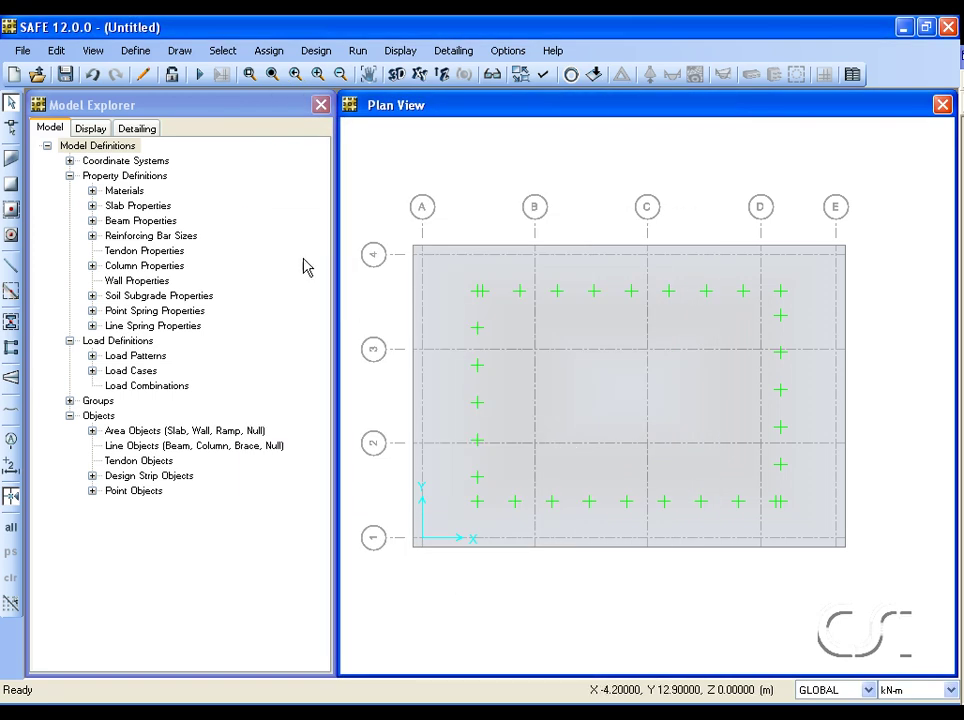
Review the MAT slab property (C30, Mat type, 1.5 thick) and close it unchanged
click(136, 51)
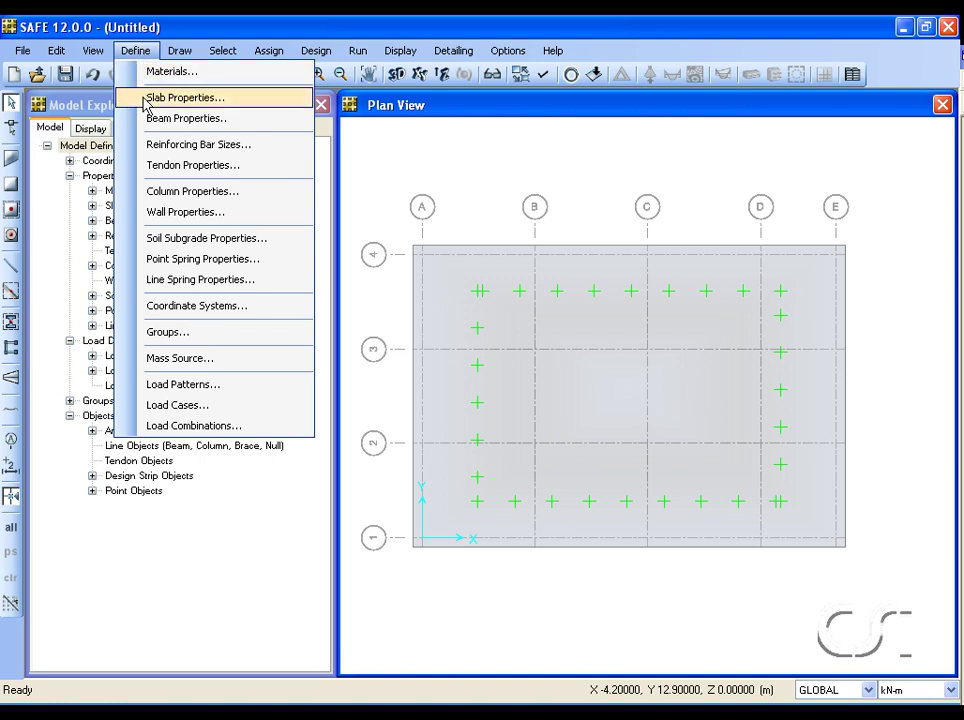
click(196, 98)
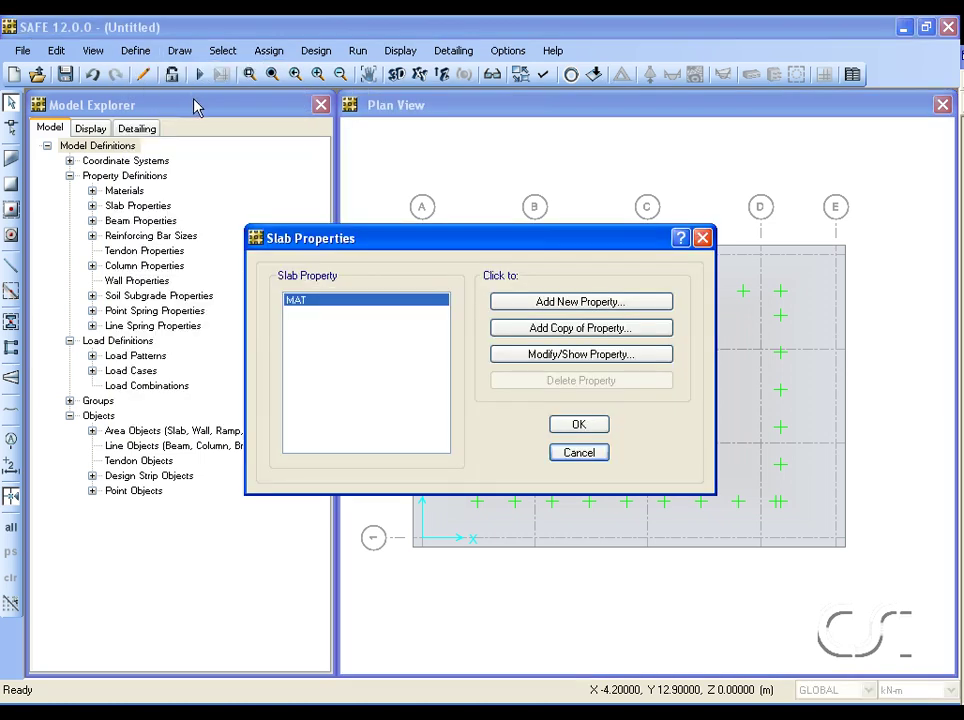
click(531, 355)
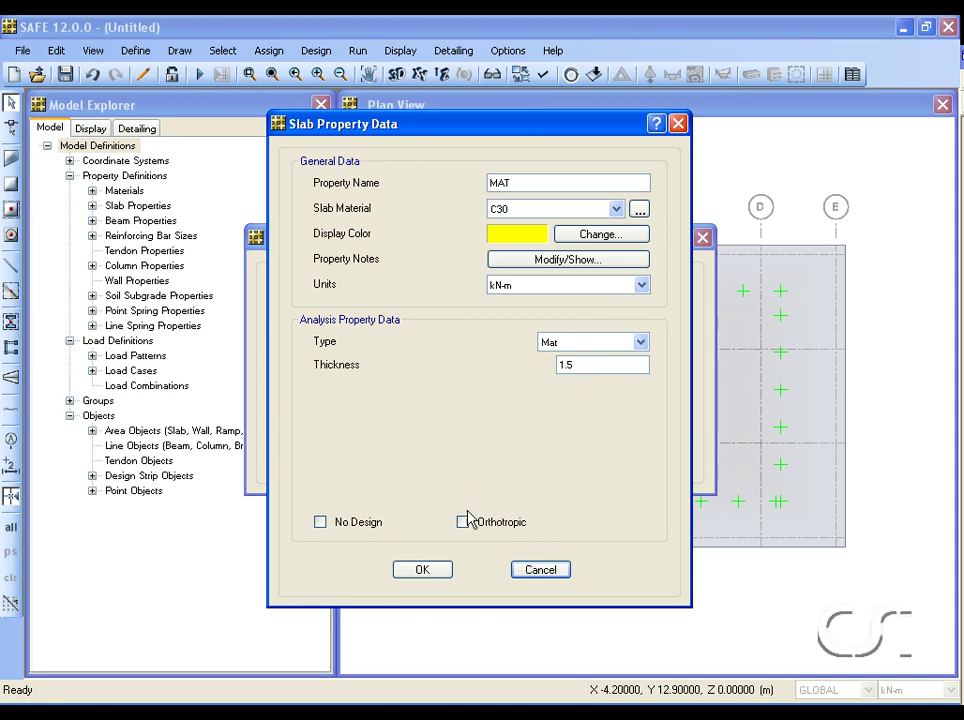
click(424, 570)
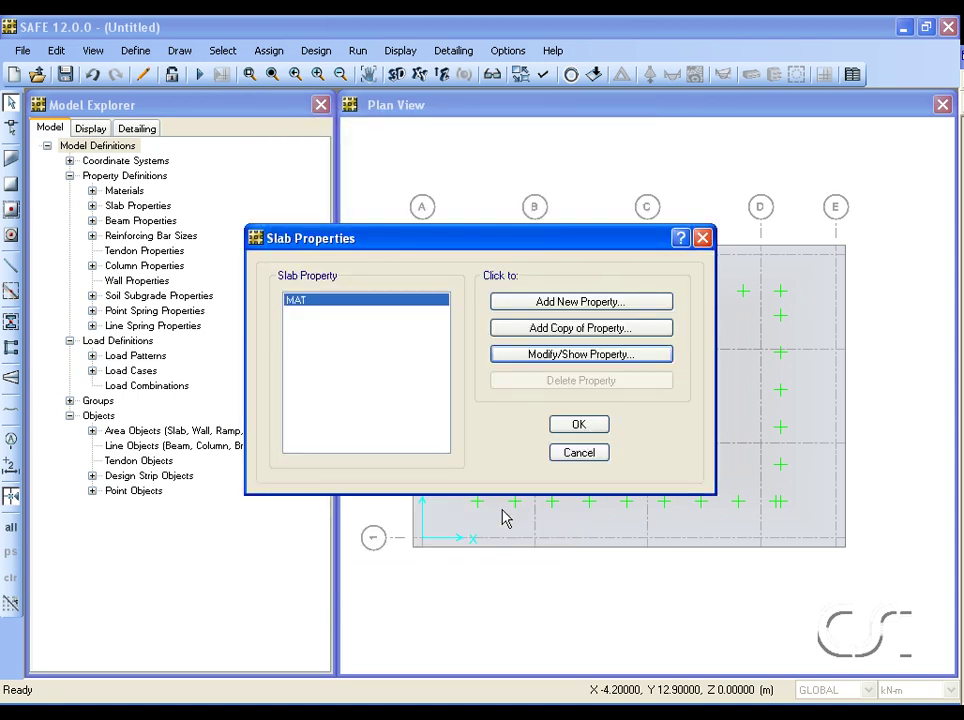
click(575, 427)
click(135, 50)
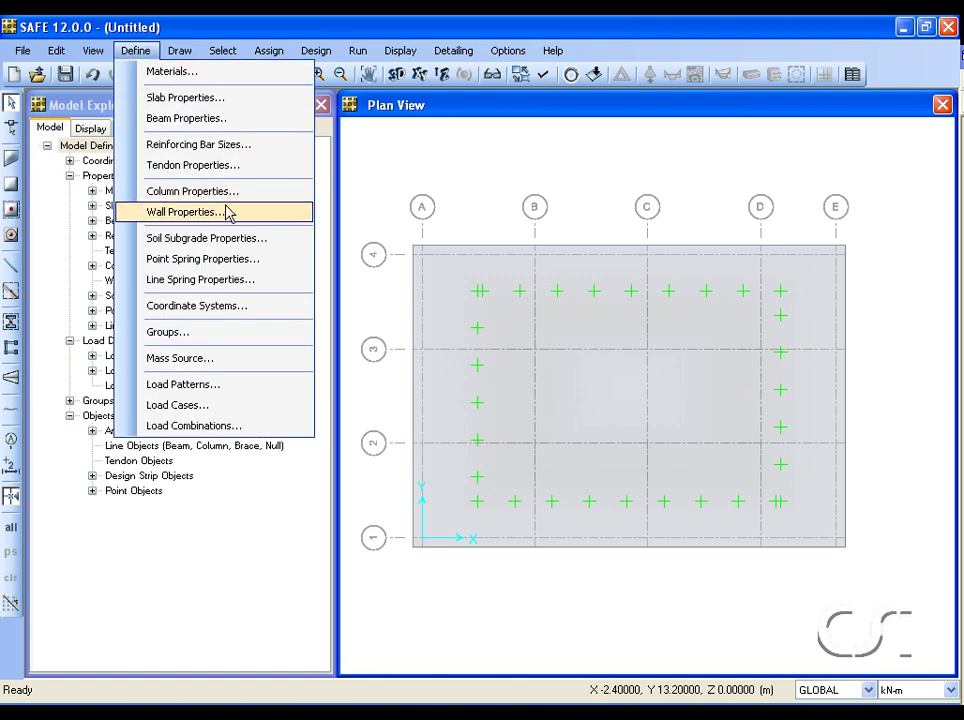
Add a new wall property WALL1 in C30 concrete with a 20cm thickness
click(208, 214)
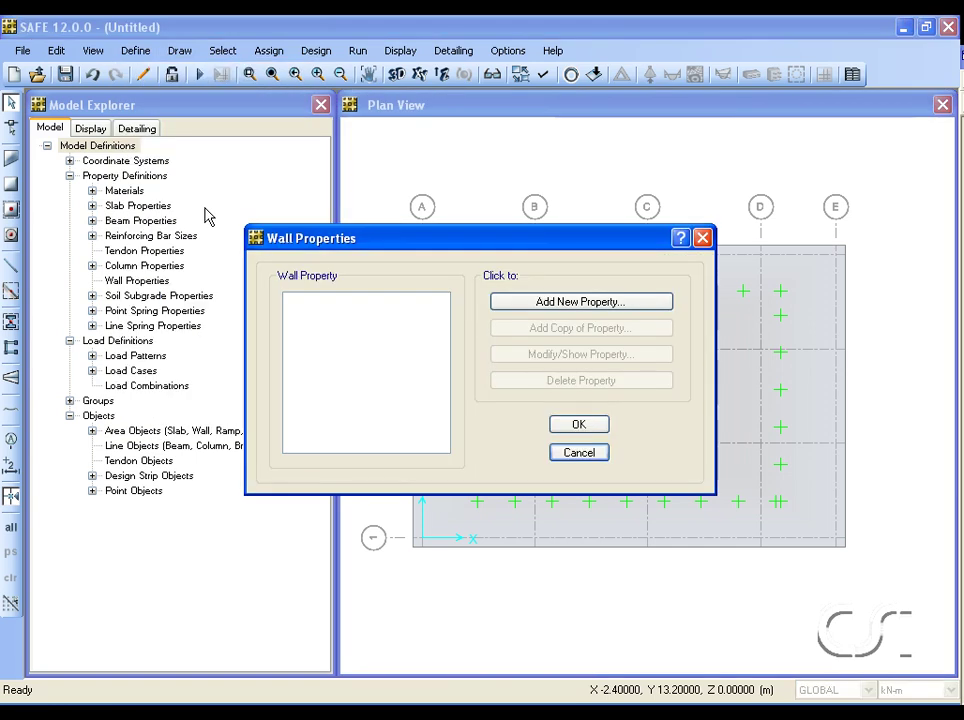
click(514, 305)
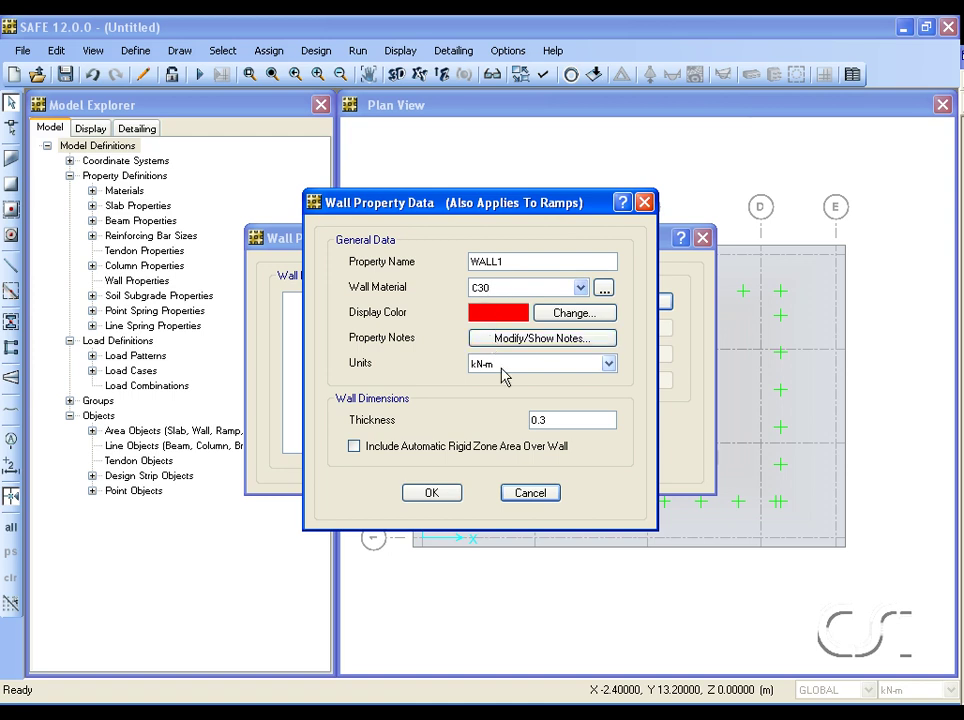
click(549, 417)
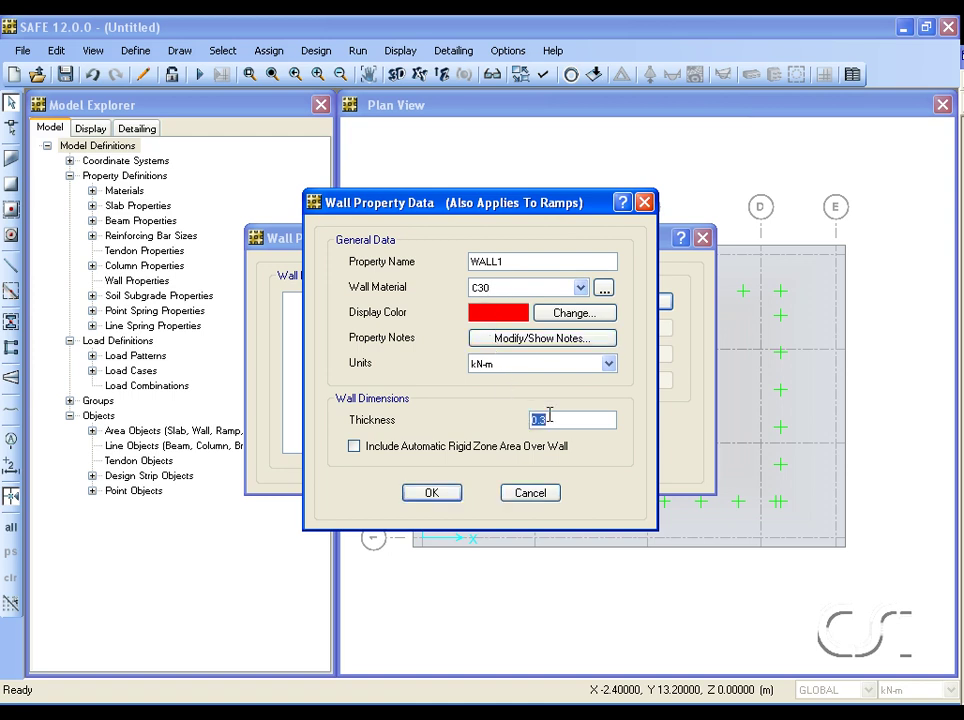
text(20cm)
Save WALL1 and close the wall properties dialogs
click(432, 493)
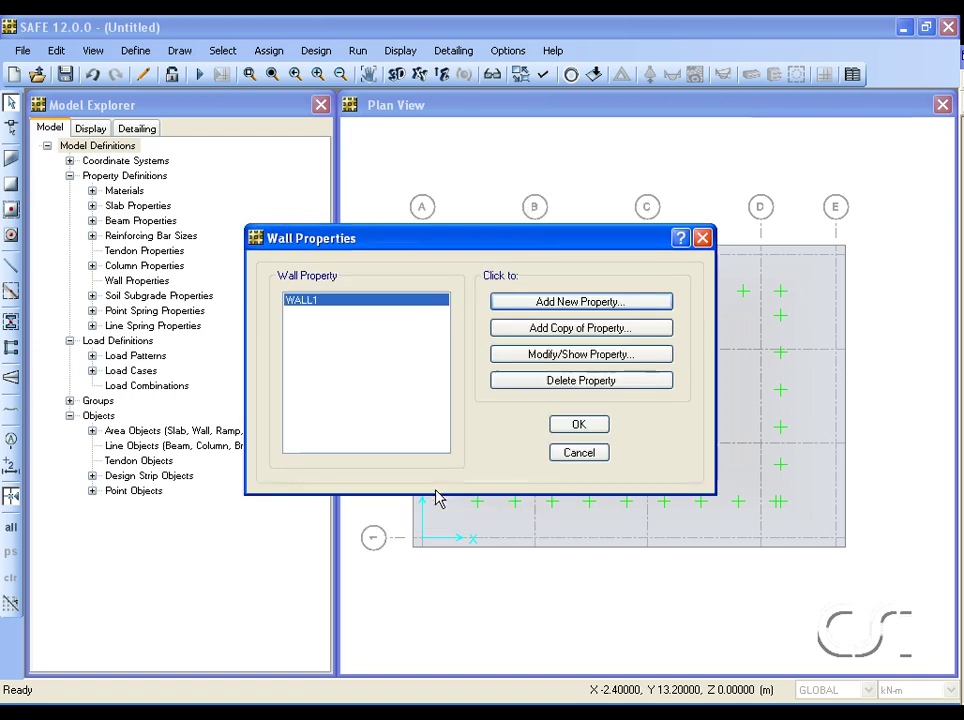
click(578, 426)
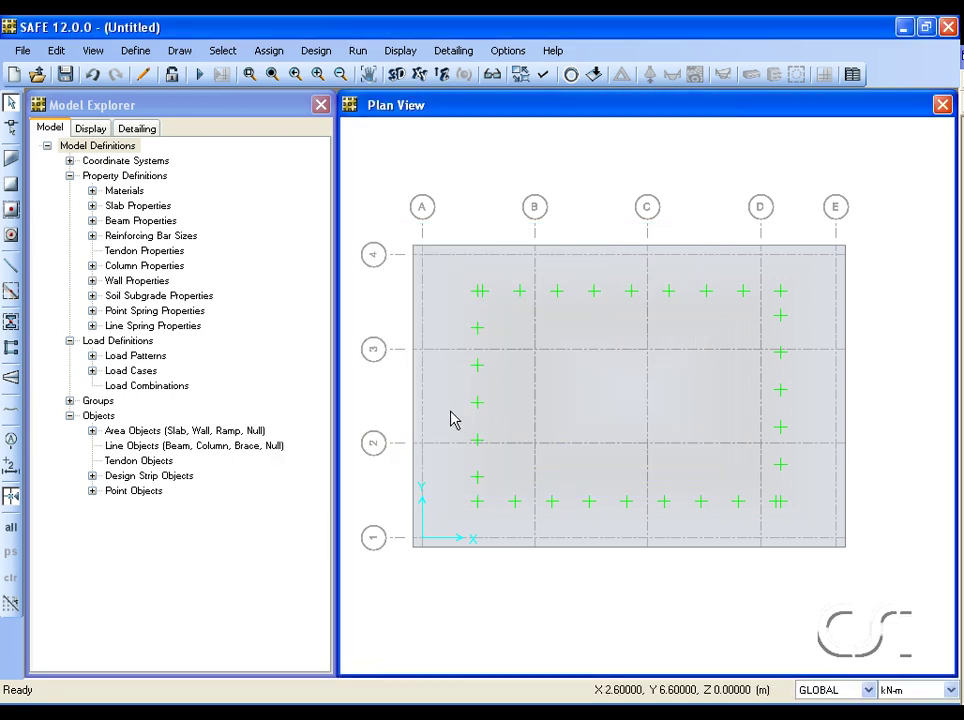
Set wall drawing options: no wall below, WALL1 above, 3 m height above
click(11, 348)
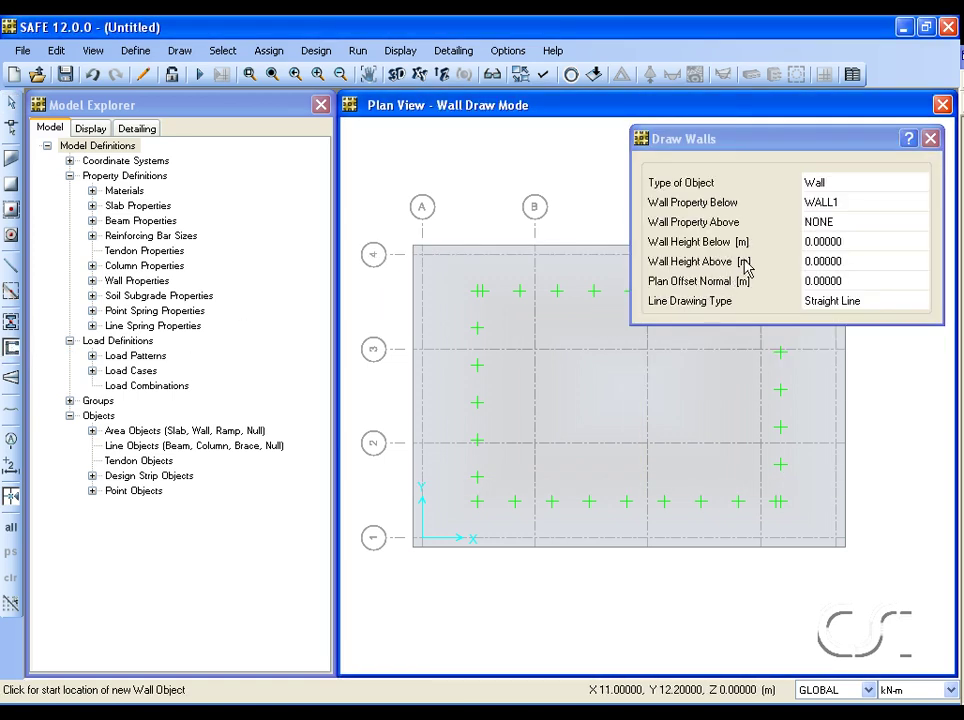
click(835, 205)
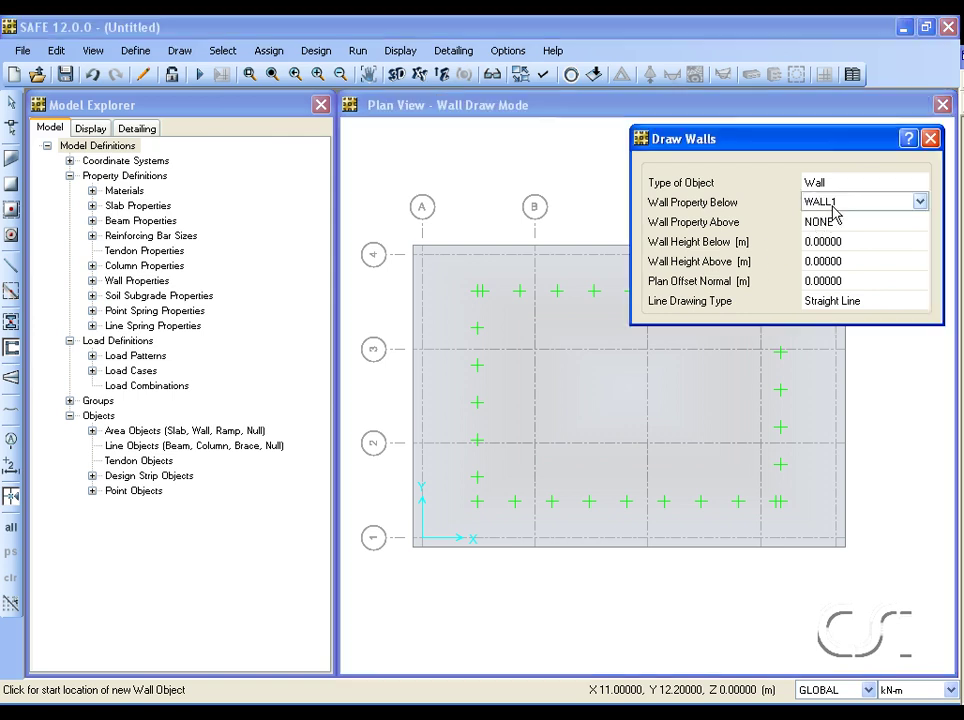
click(920, 203)
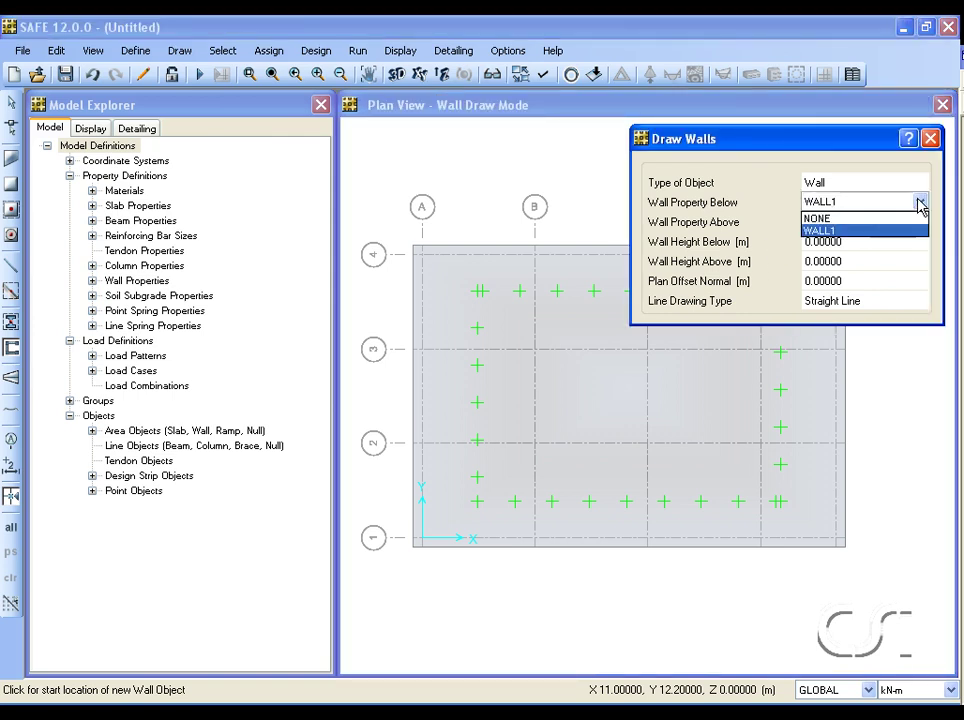
click(841, 219)
click(842, 224)
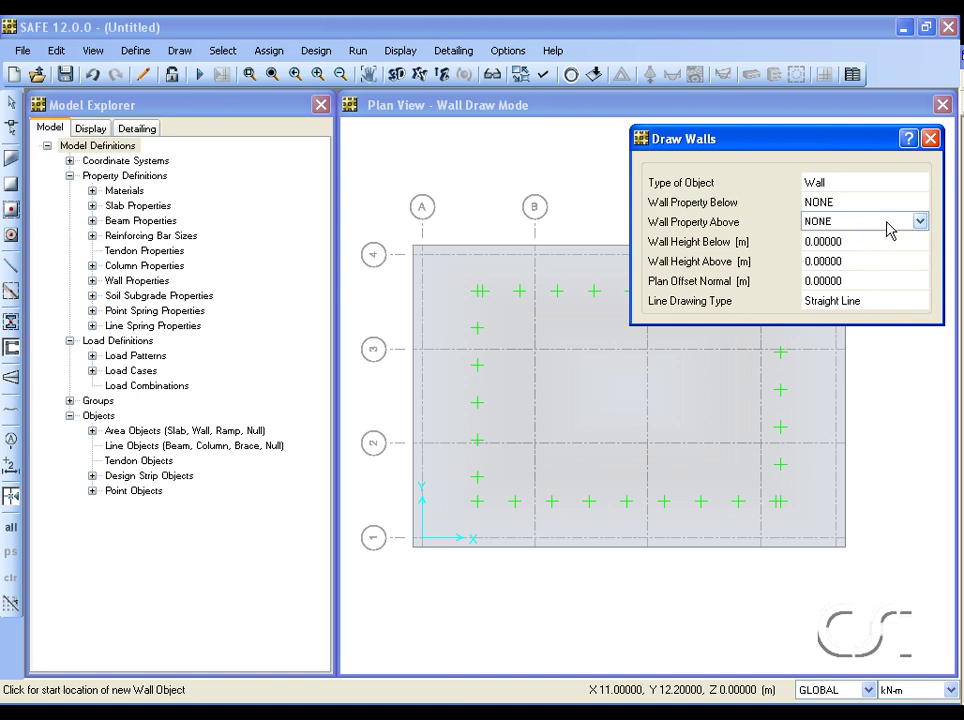
click(920, 222)
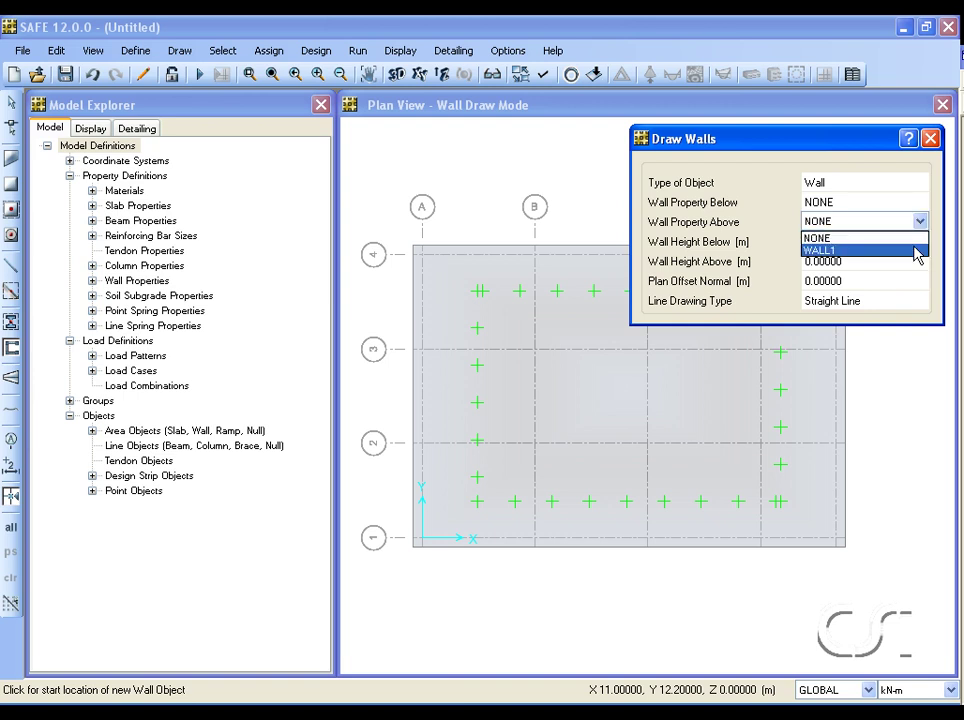
click(840, 250)
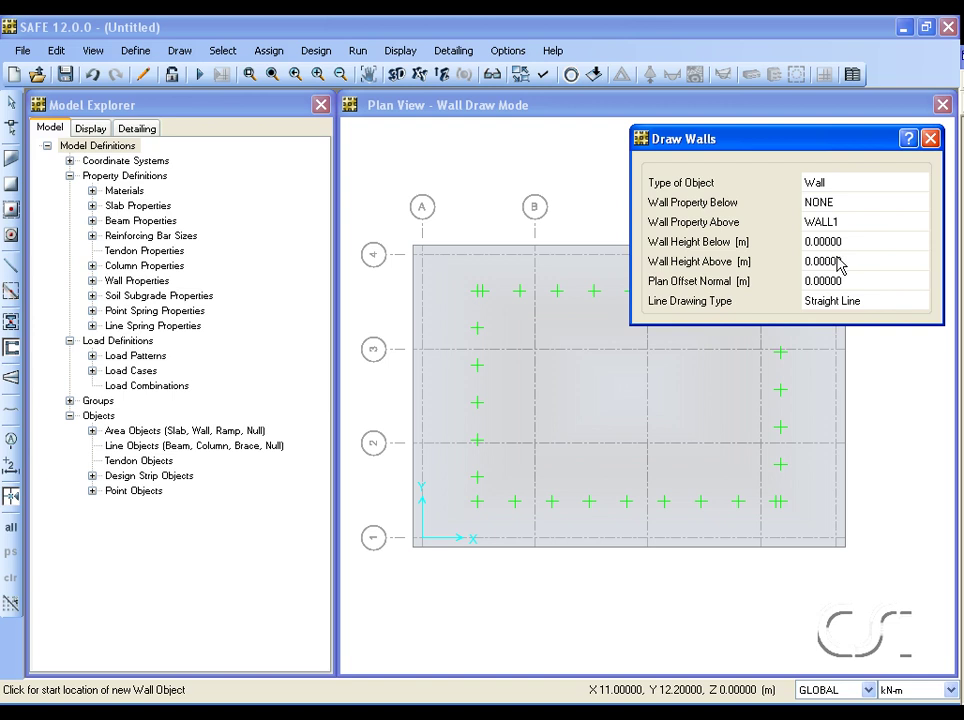
click(838, 262)
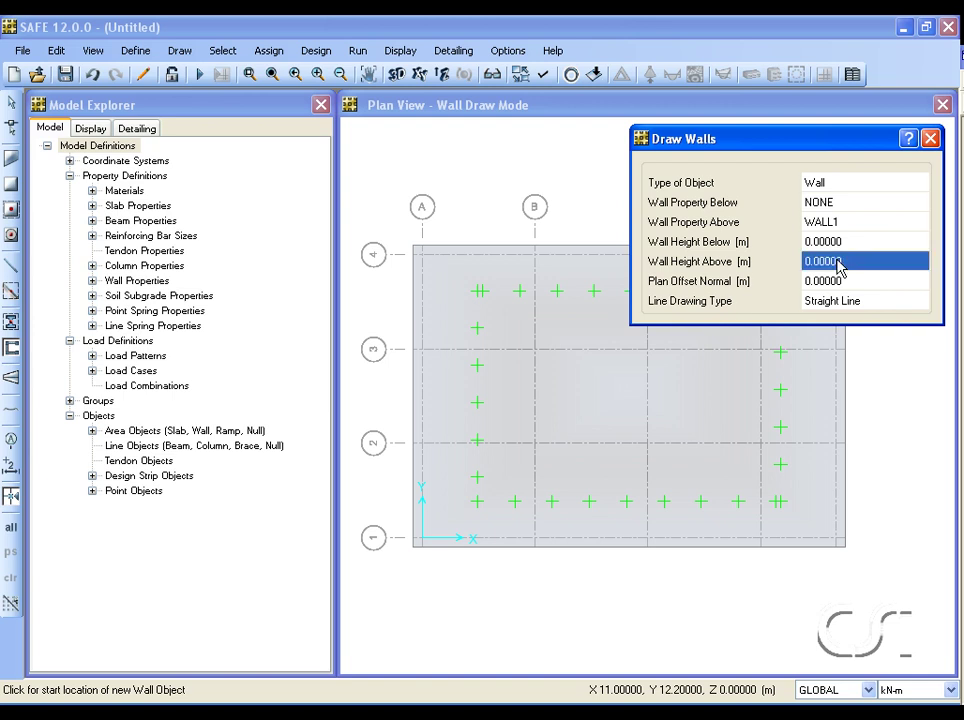
text(3)
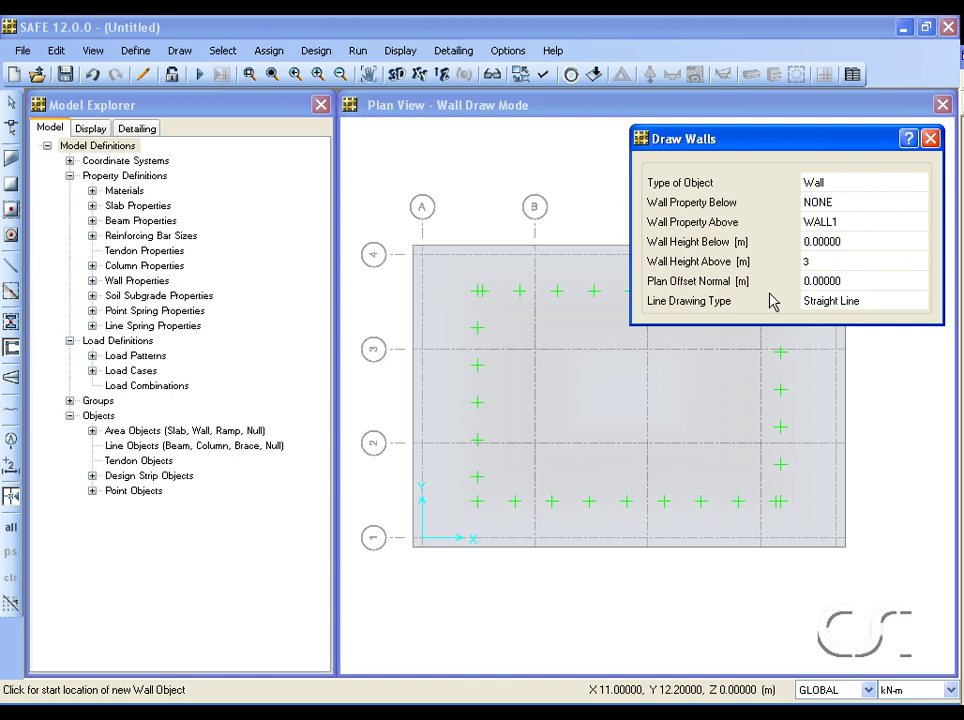
Draw the wall along grid line 3 from C3 to D3 and exit drawing mode
click(649, 350)
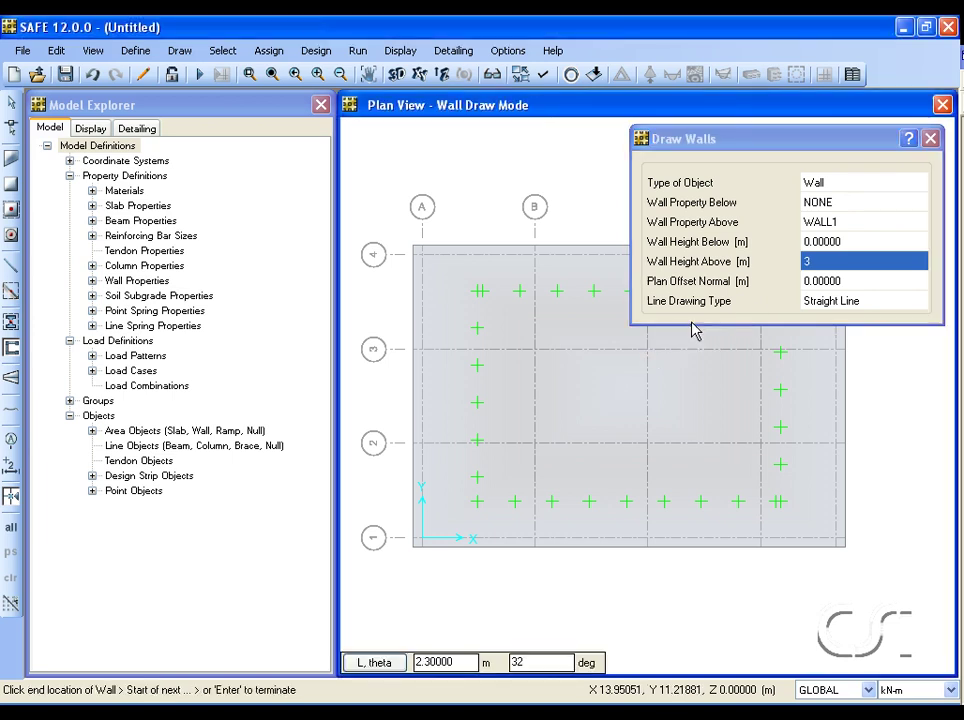
click(762, 351)
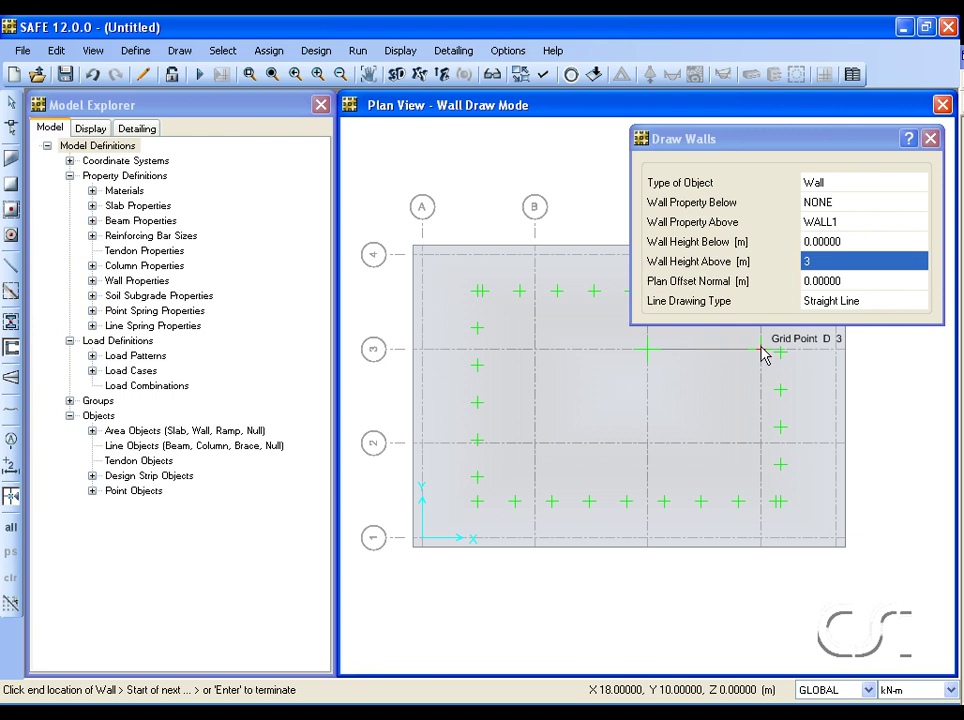
key(Return)
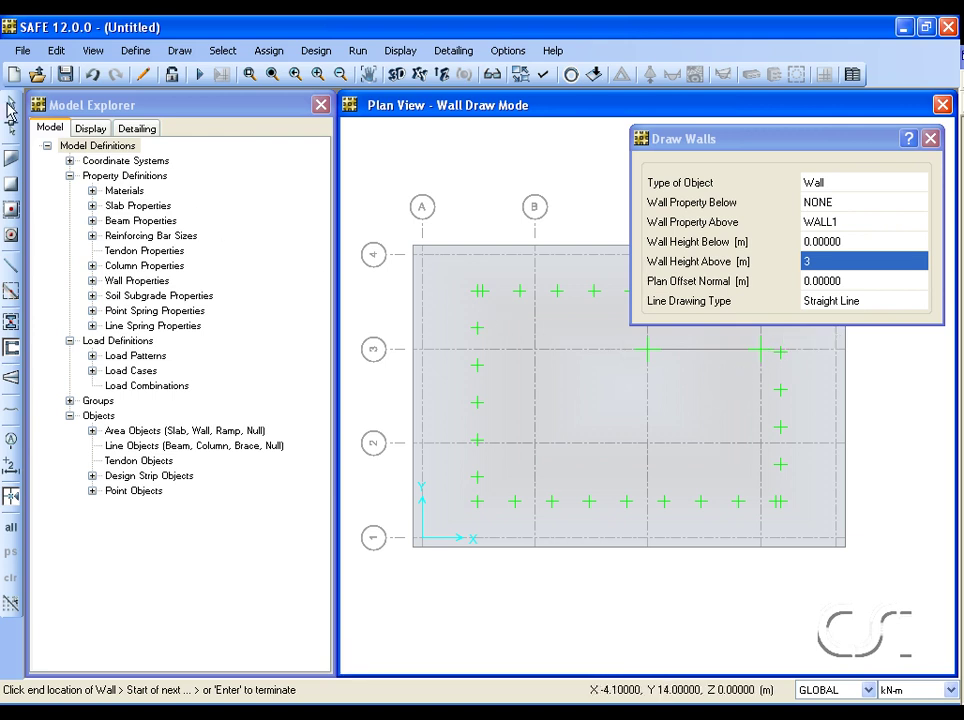
click(10, 105)
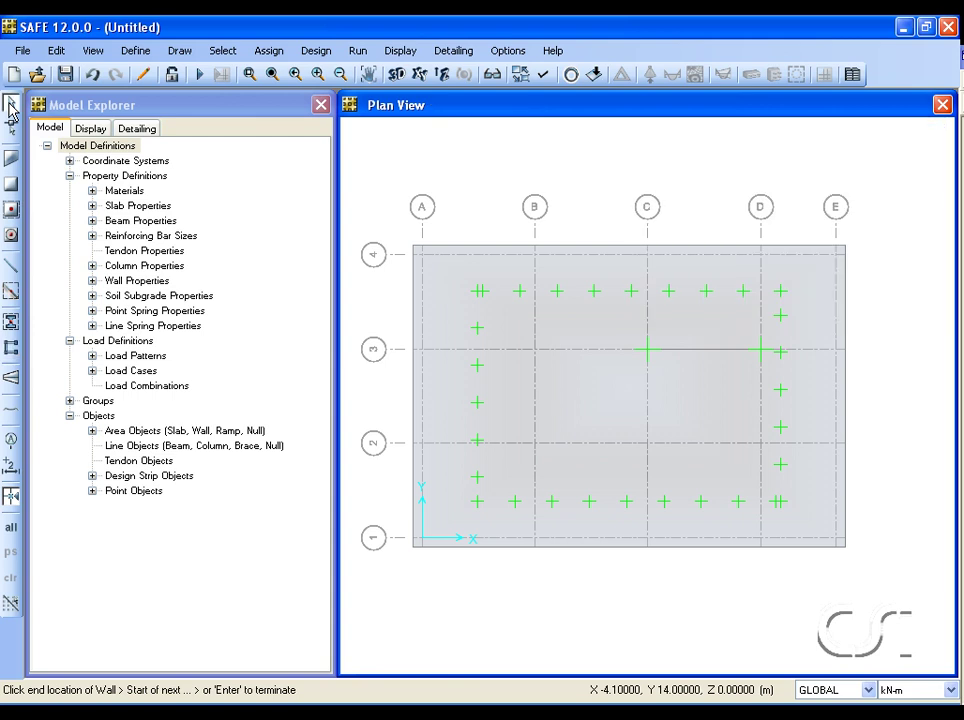
Inspect the existing SOIL subgrade property and close it unchanged
click(146, 56)
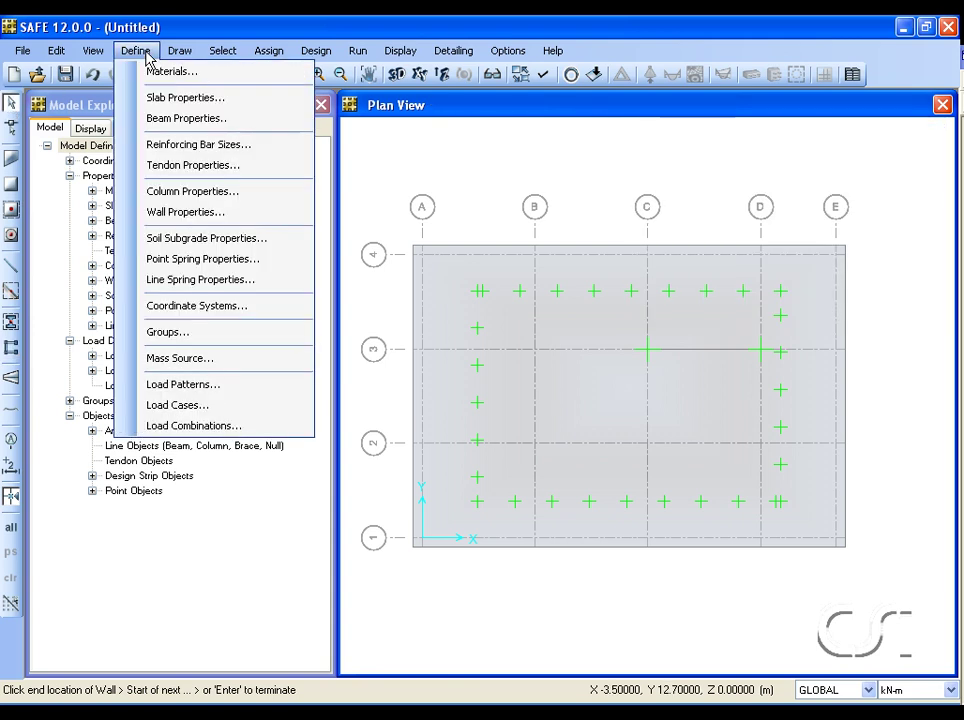
click(192, 240)
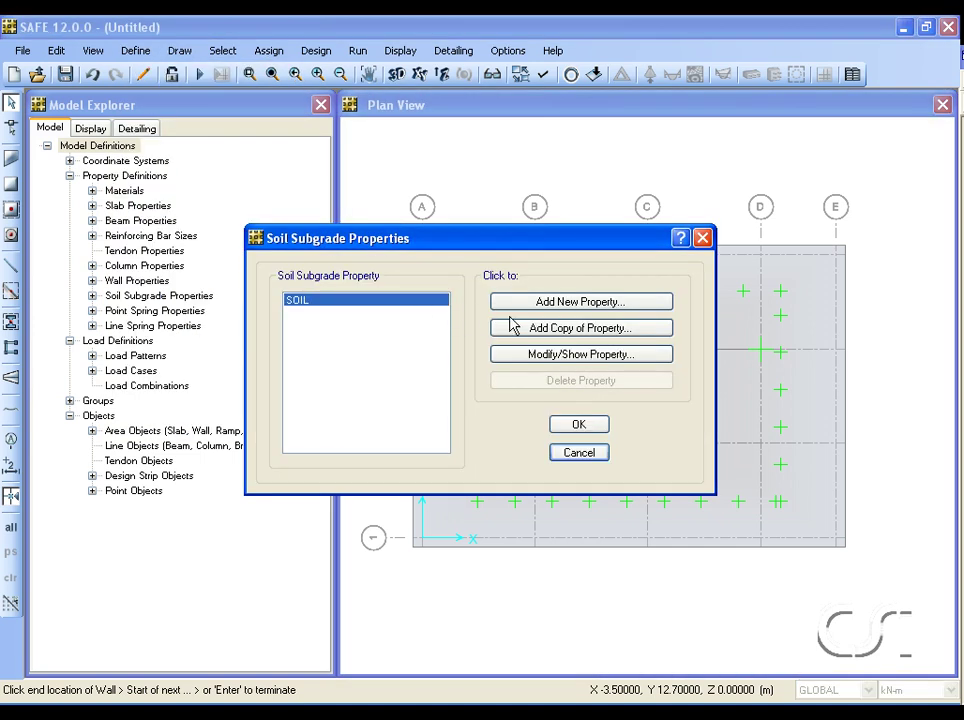
click(579, 356)
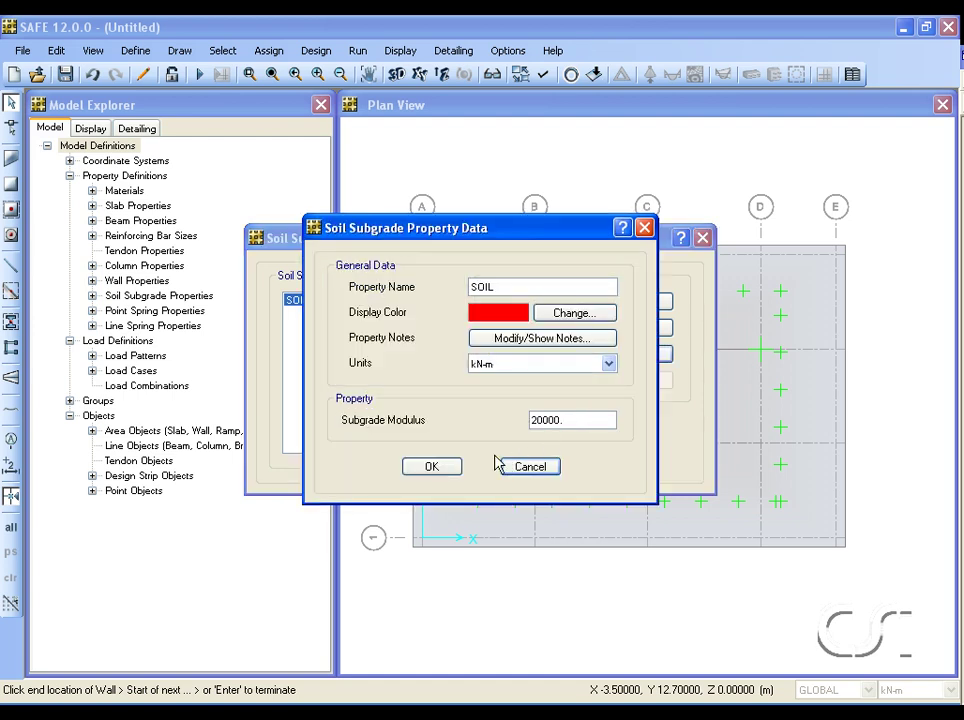
click(447, 468)
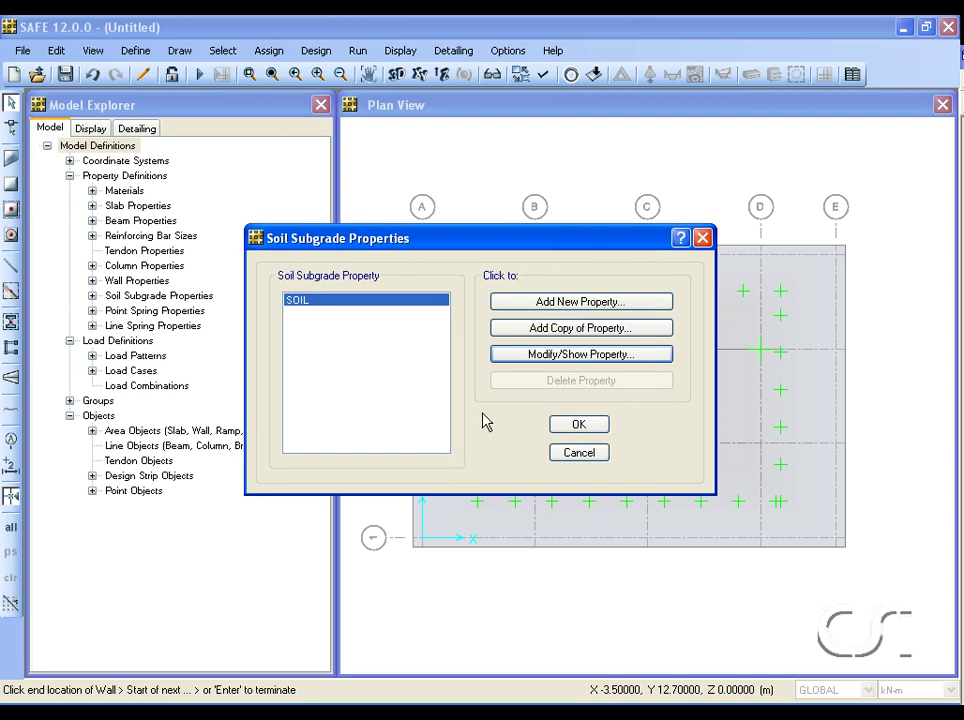
Add soil subgrade property SOILSOFT with a subgrade modulus of 12000
click(552, 304)
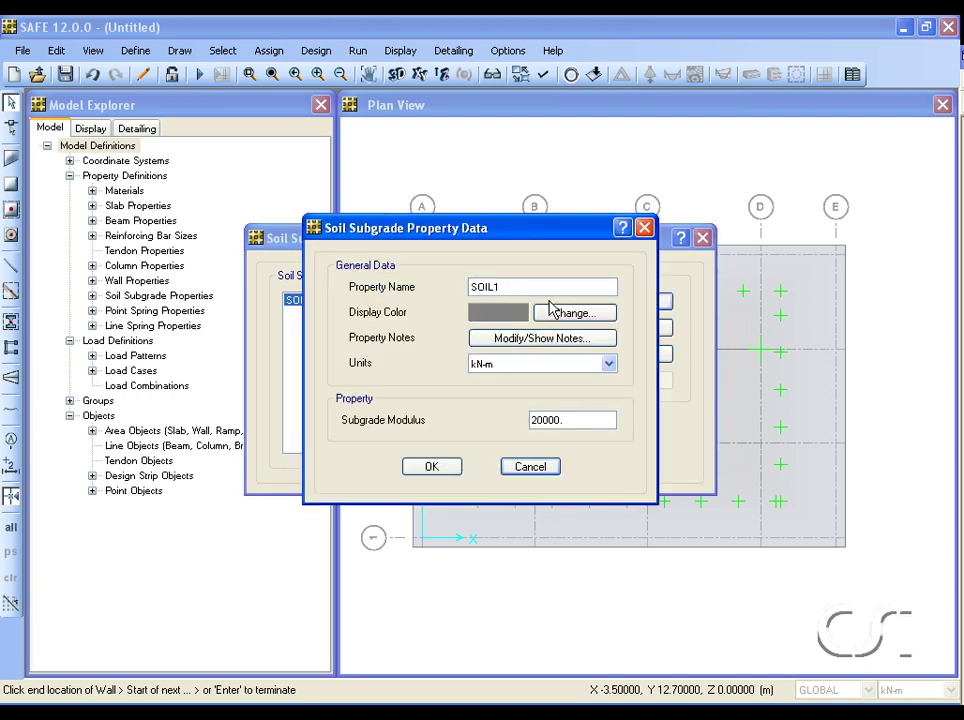
double_click(518, 287)
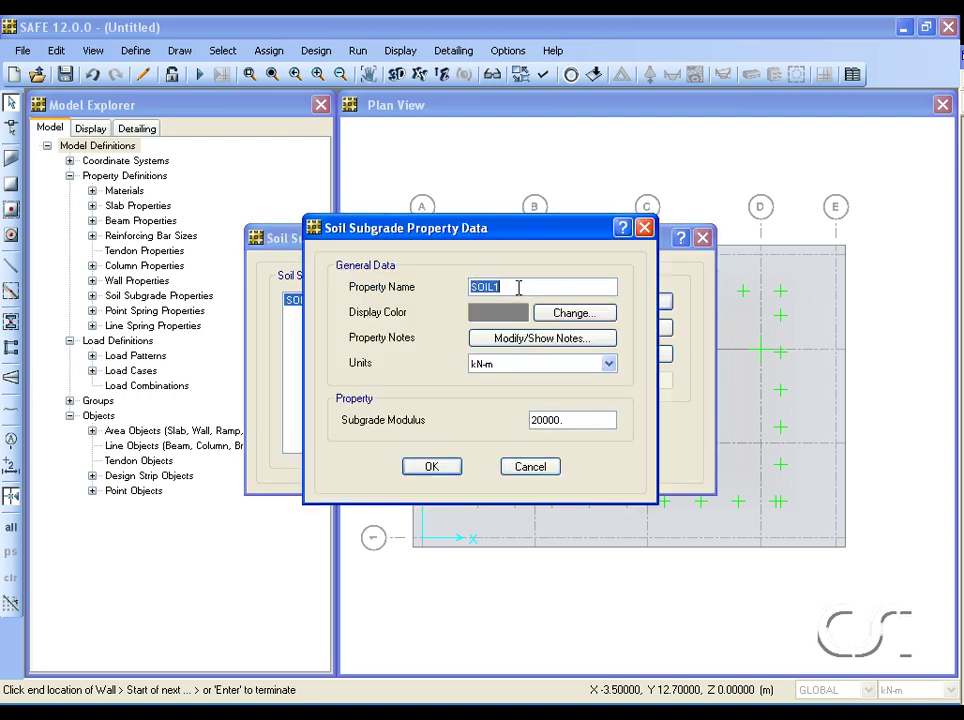
text(SOFT)
double_click(541, 418)
text(12)
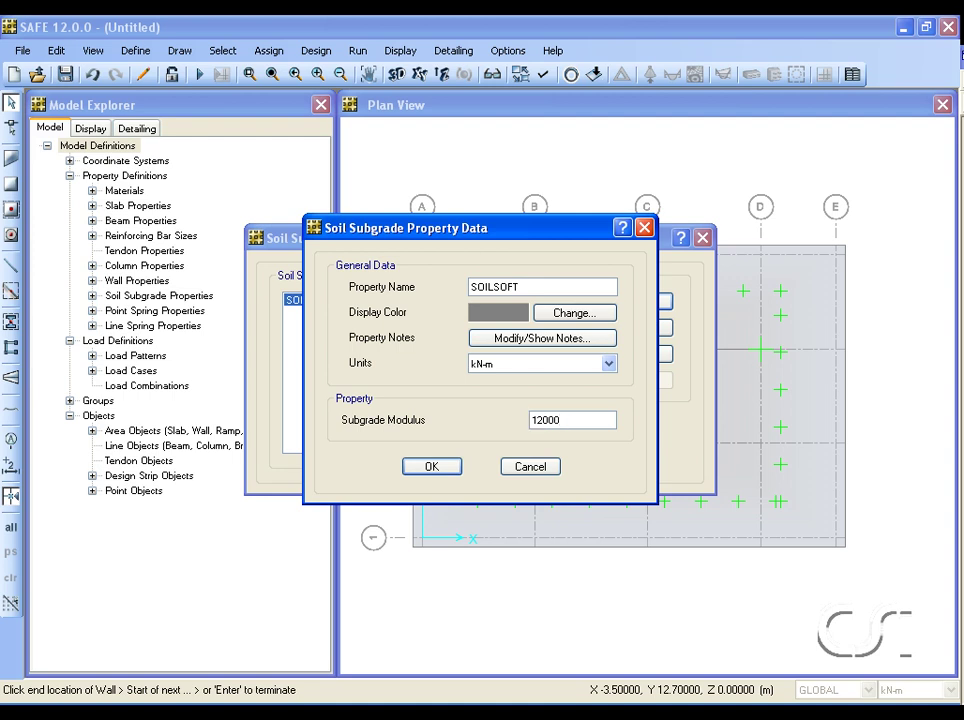
click(452, 469)
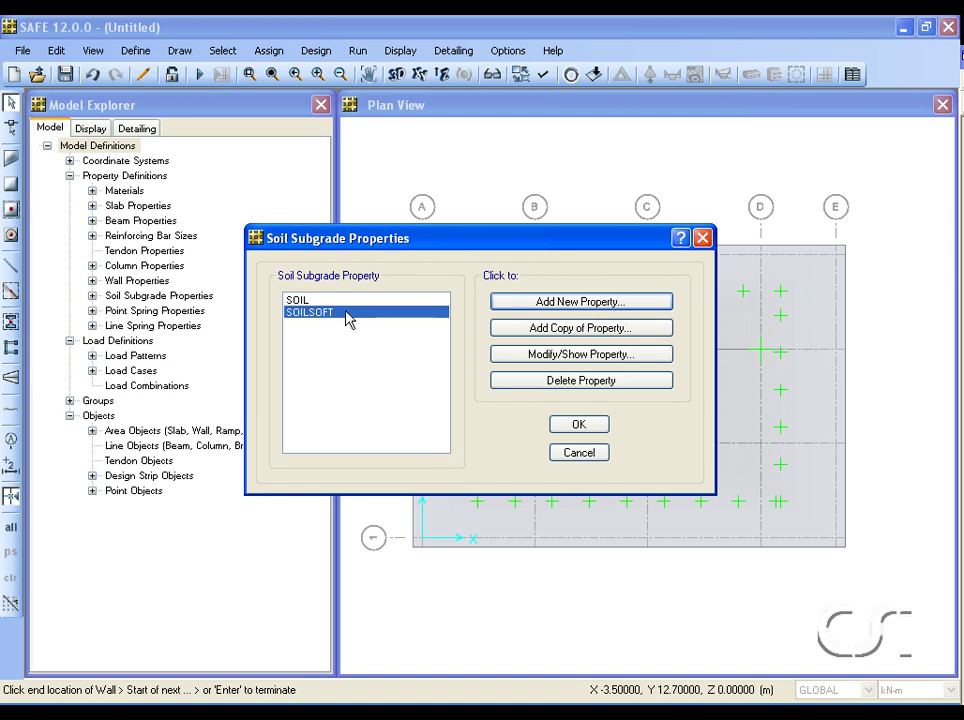
click(565, 427)
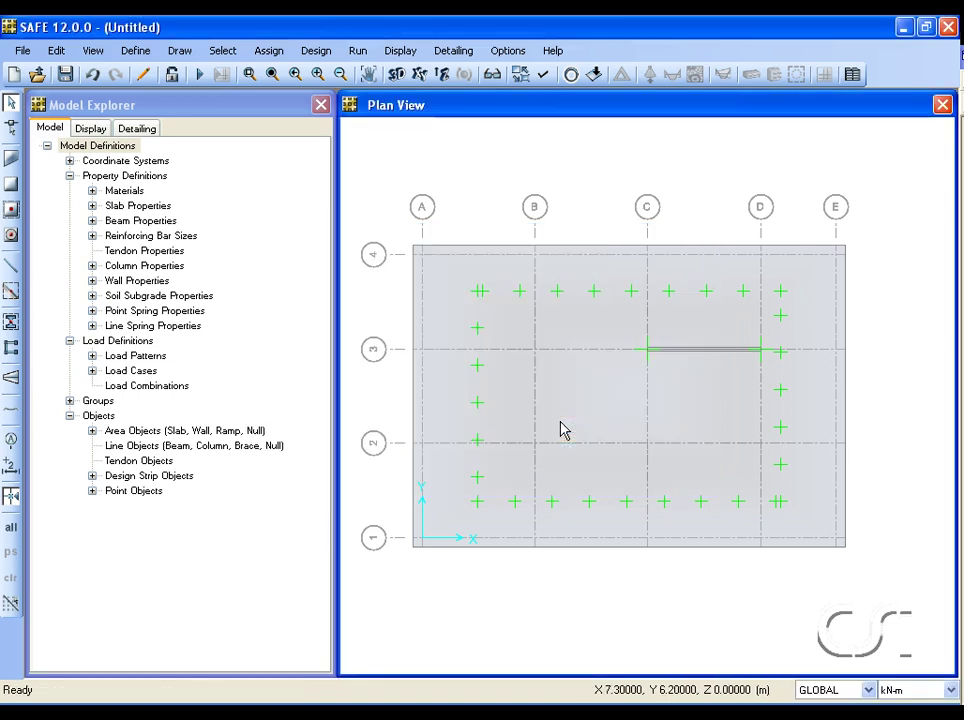
Set the mat slab's soil subgrade property to NONE
click(605, 425)
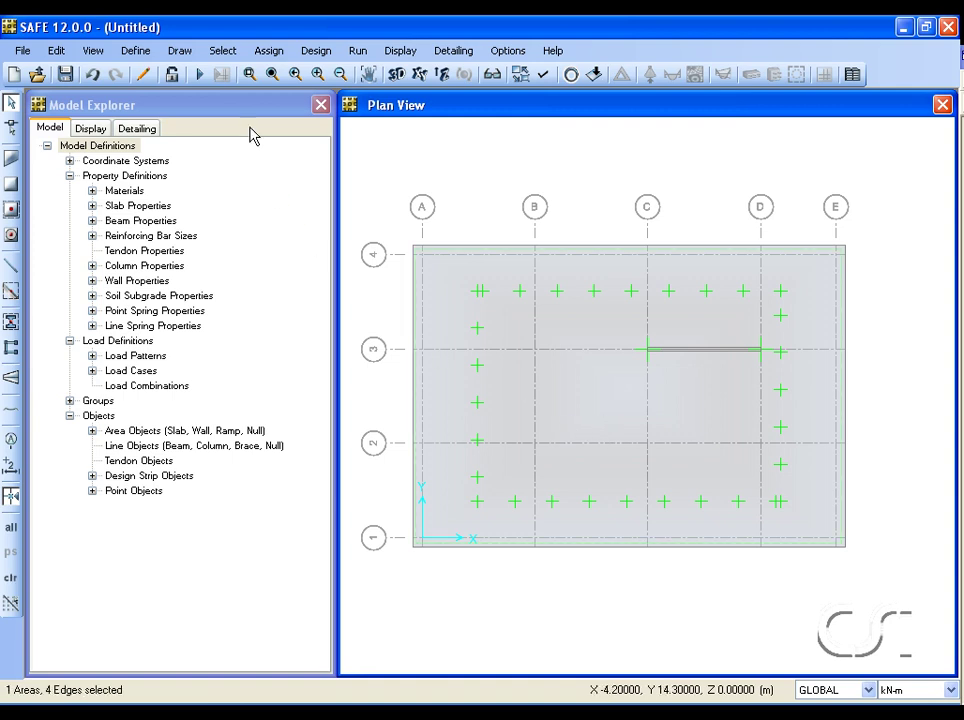
click(266, 51)
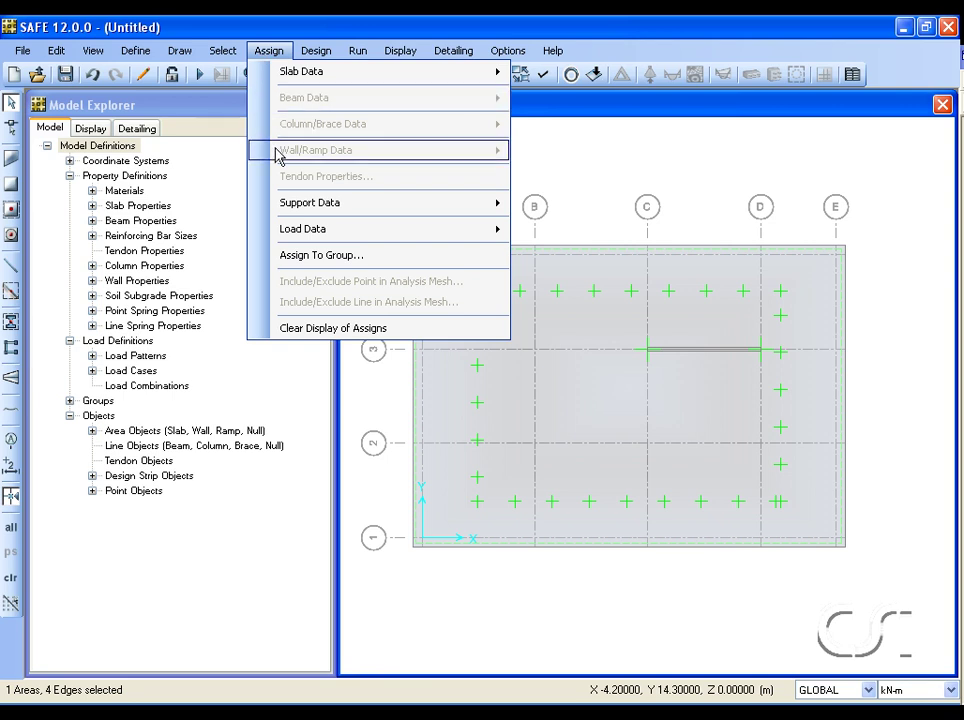
mouse_move(308, 201)
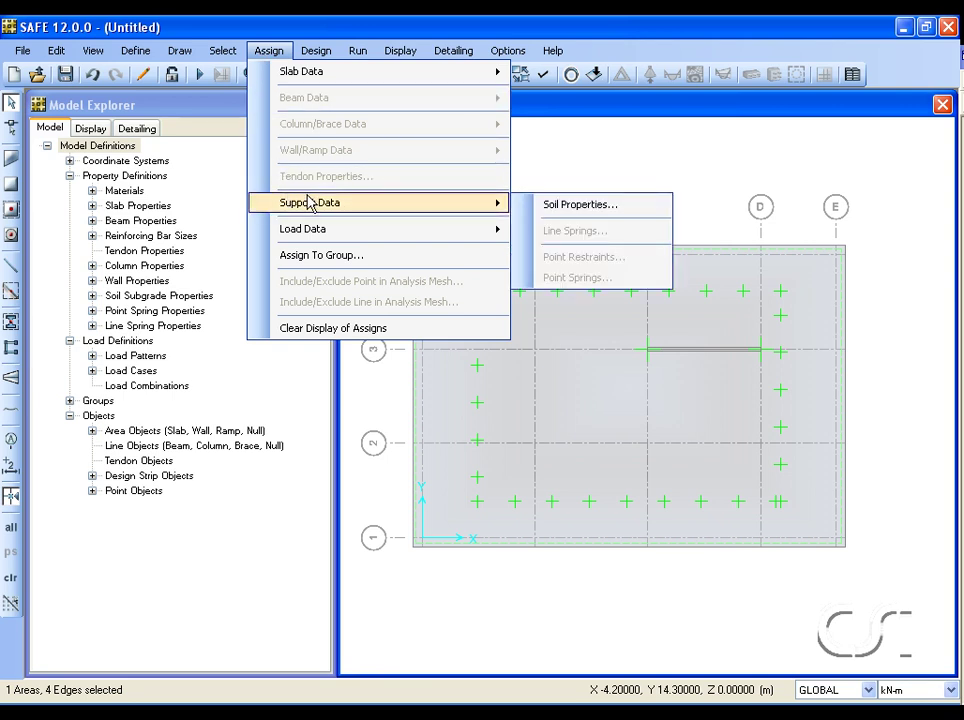
click(533, 204)
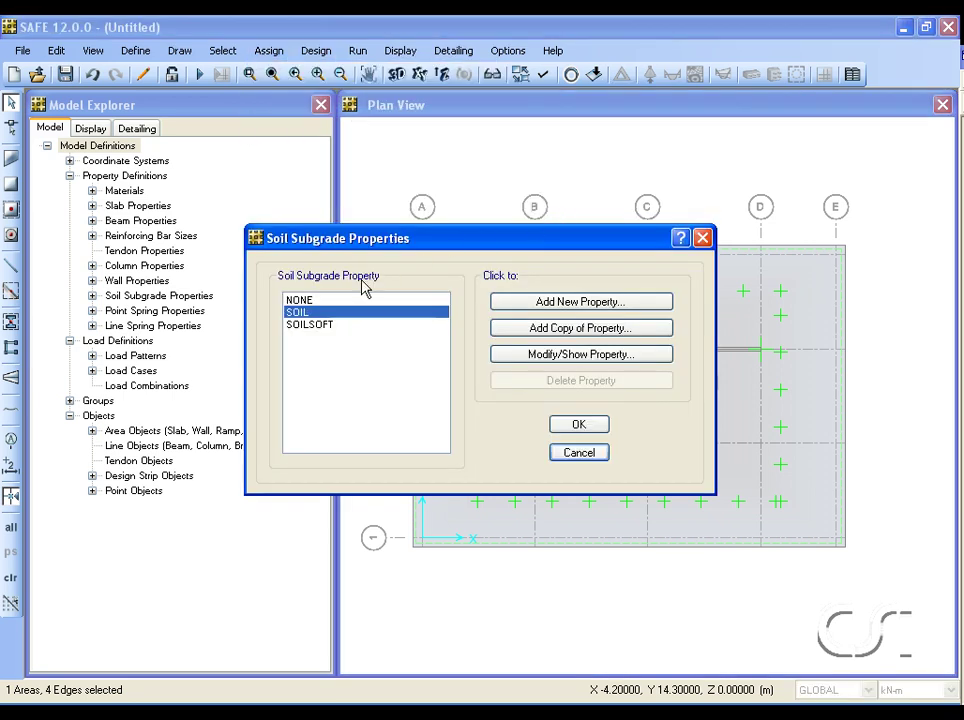
click(302, 300)
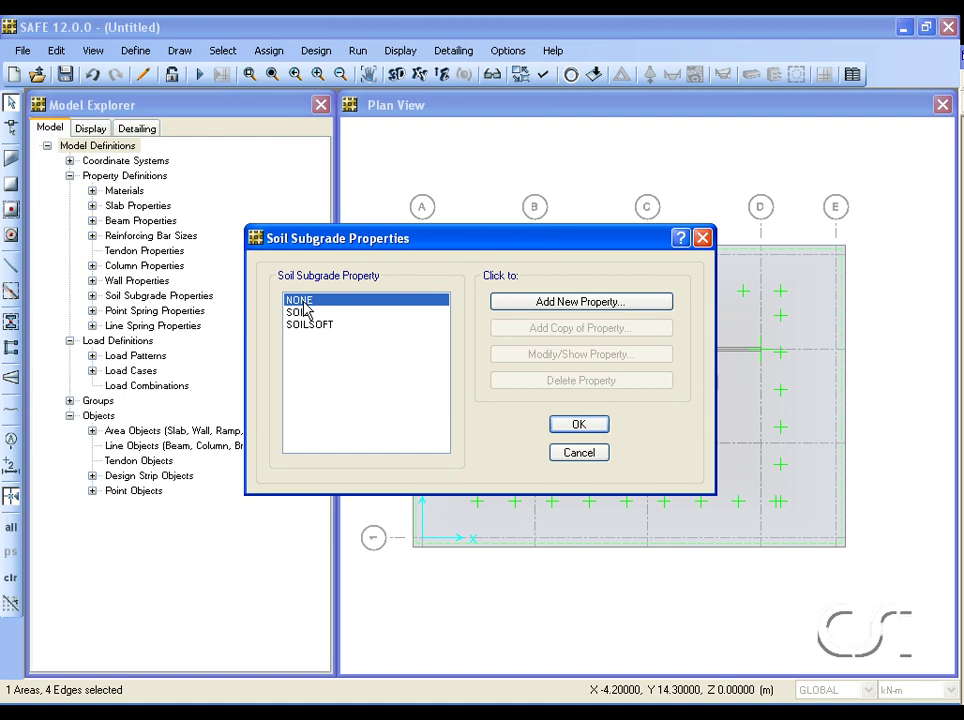
click(578, 426)
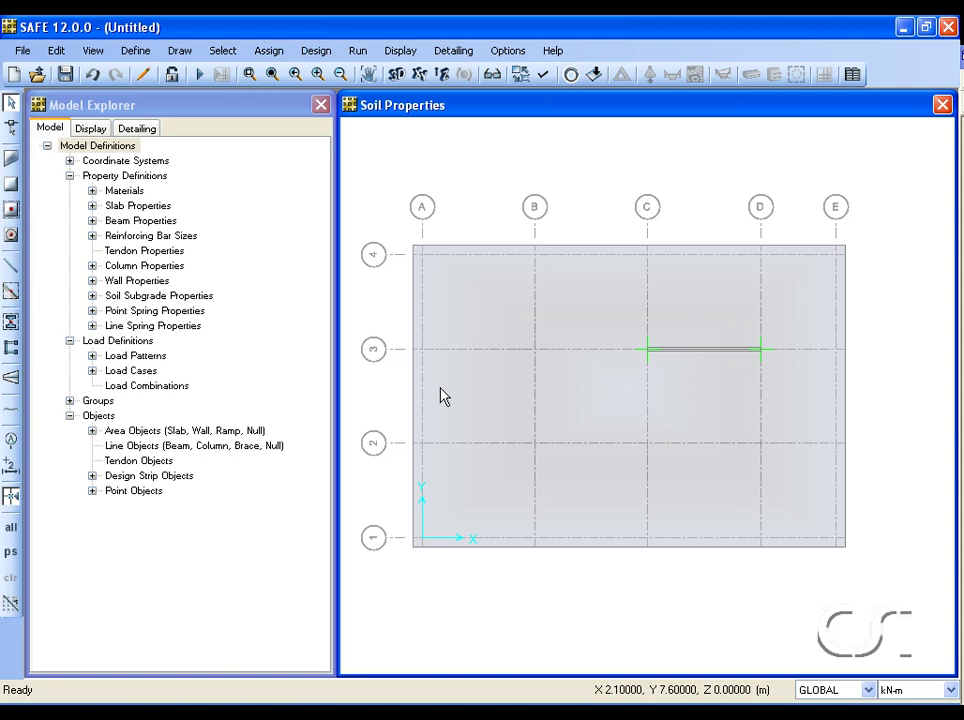
Draw a NONE-property rectangular slab area over the corner bay between grids D–E and 3–4
click(11, 187)
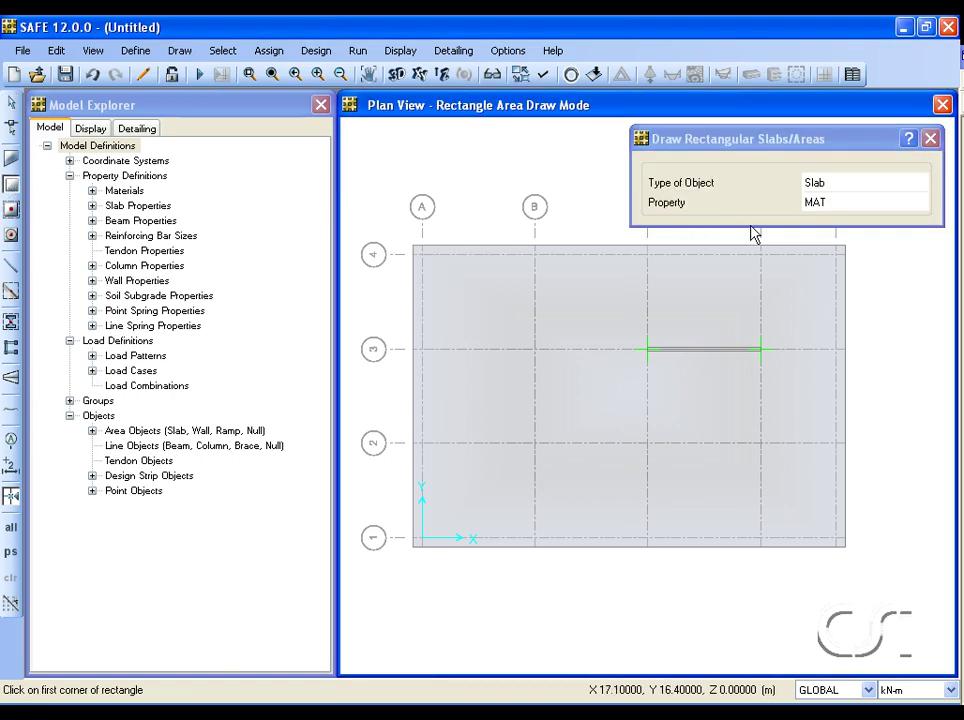
click(818, 204)
click(818, 204)
click(820, 233)
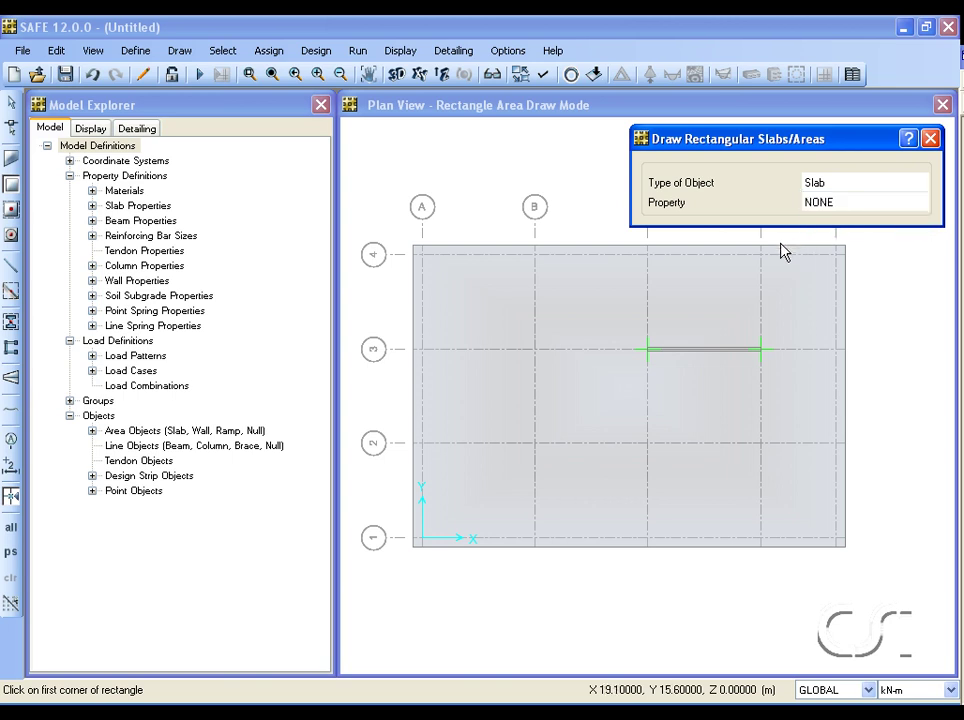
drag(760, 249, 850, 350)
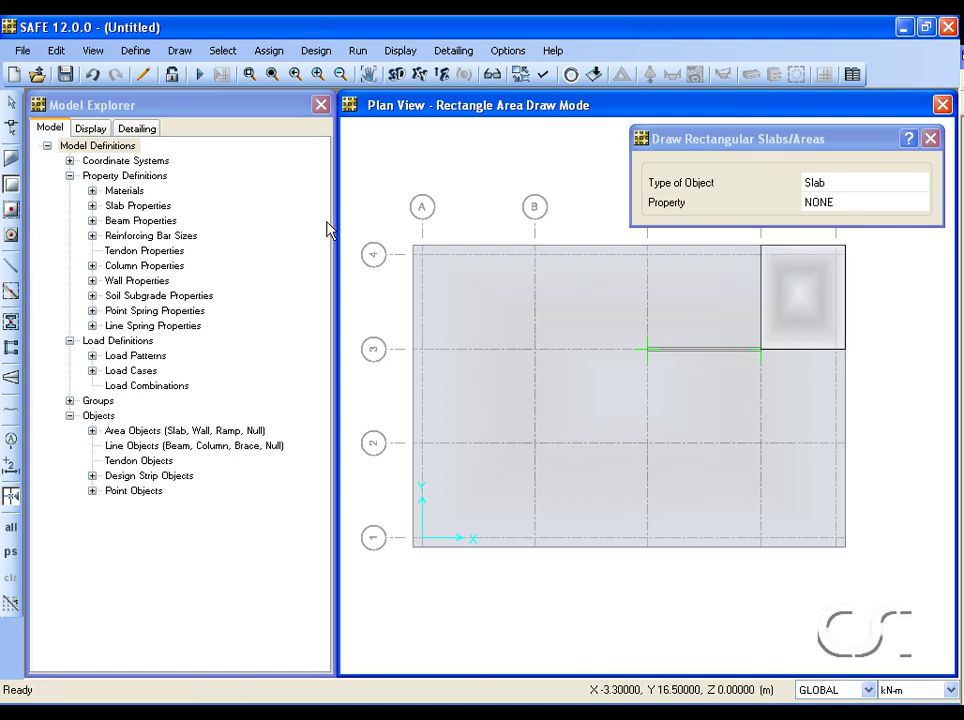
click(11, 108)
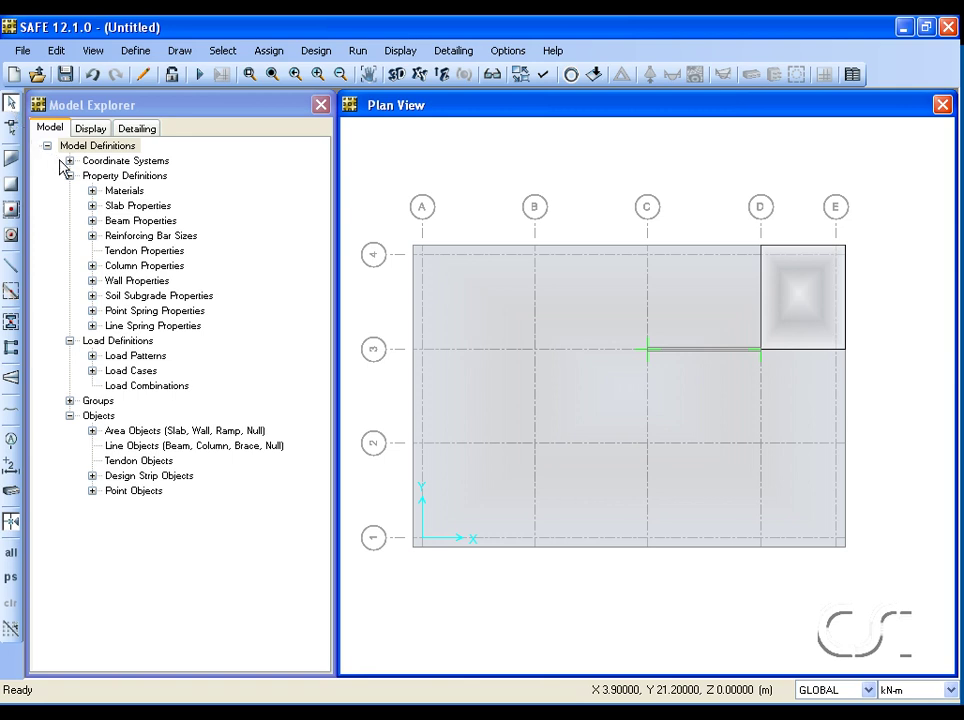
Drag SOILSOFT from the Model Explorer's Soil Subgrade Properties onto the D–E/3–4 corner area
click(92, 298)
drag(134, 311, 135, 314)
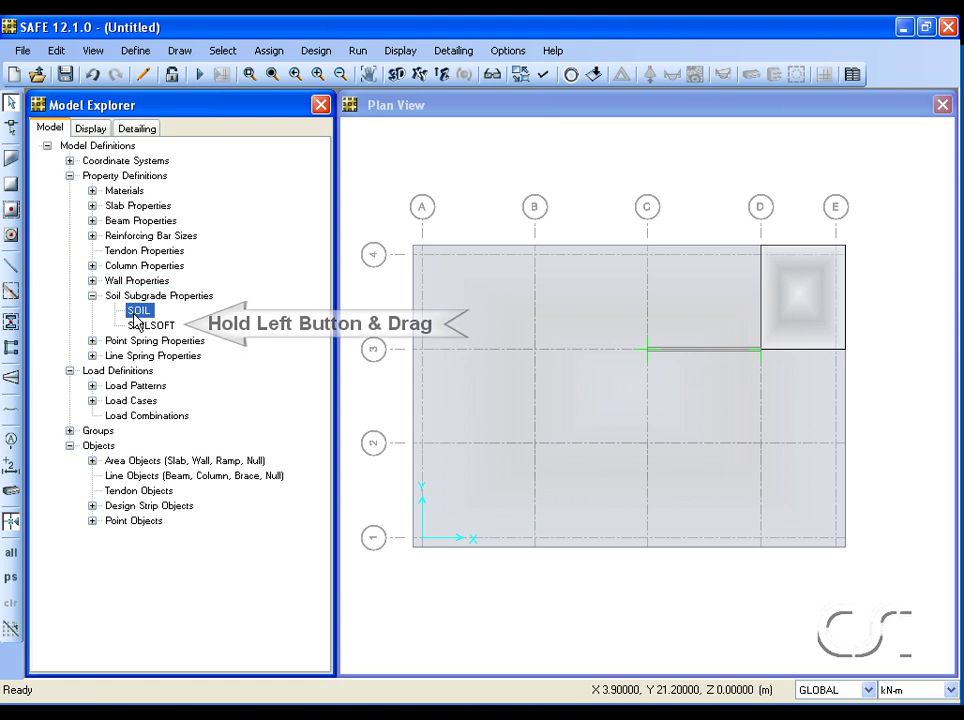
click(134, 326)
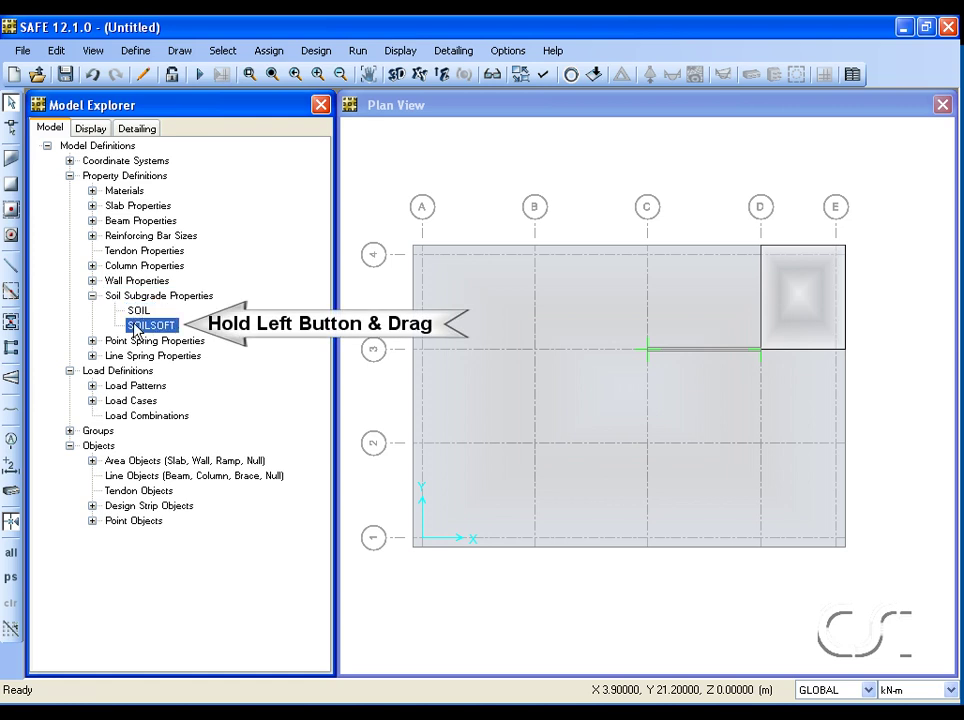
drag(134, 326, 803, 303)
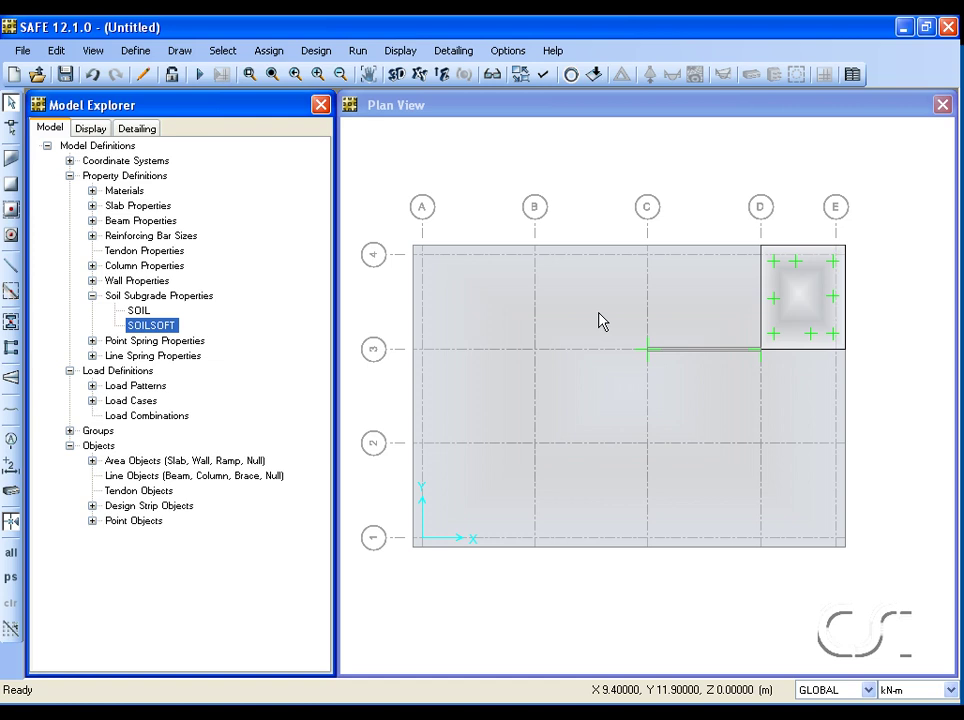
click(92, 297)
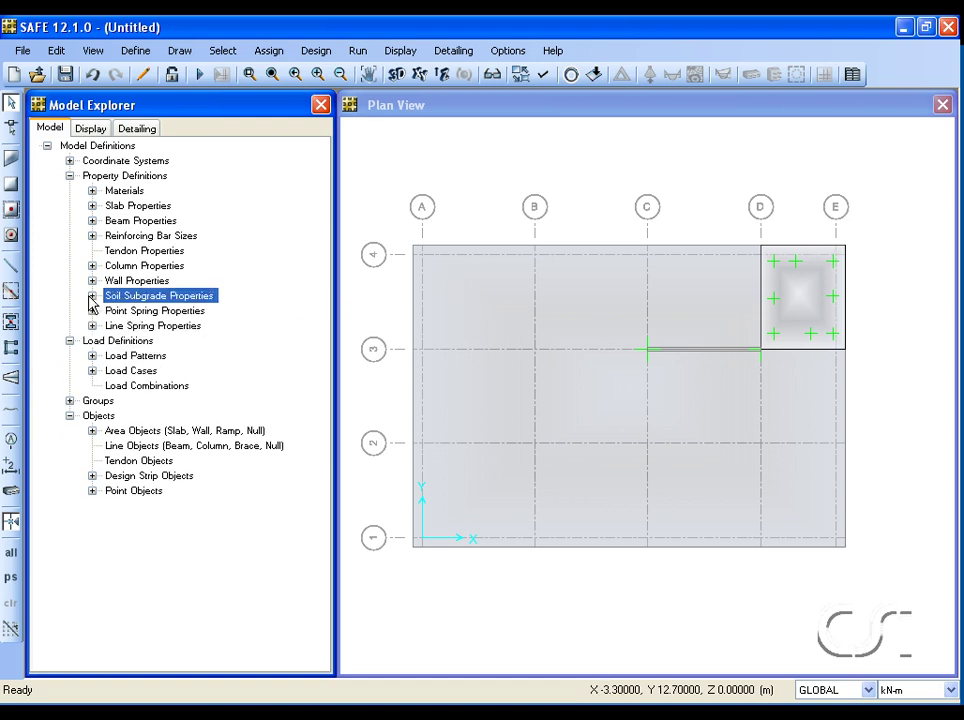
click(83, 148)
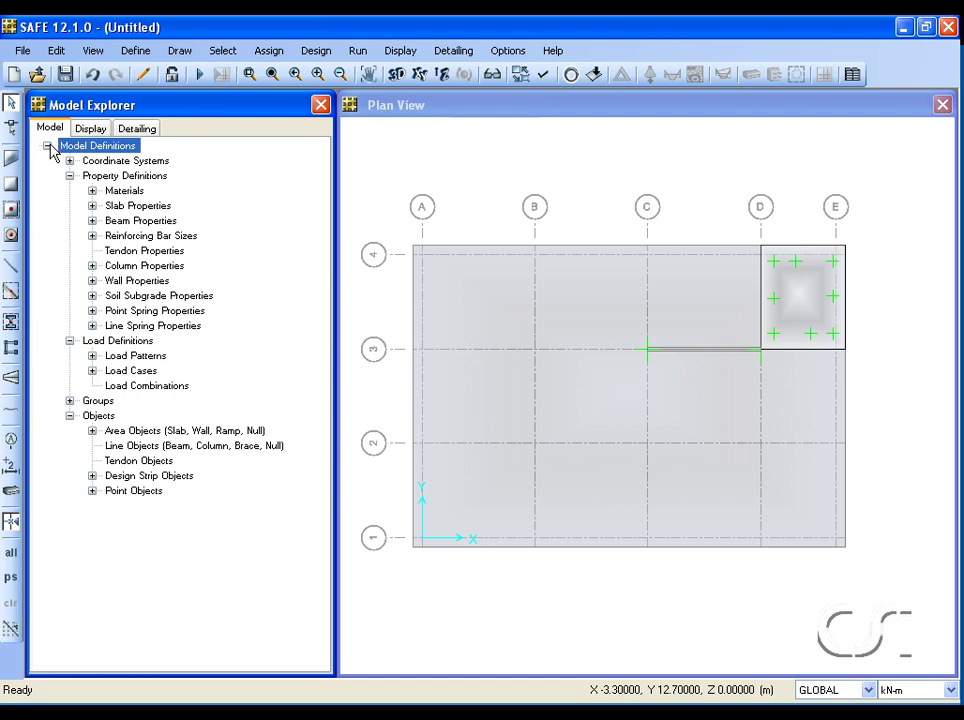
Draw an L-shaped slab area from A-4 via the bottom-right corner to A-1, around the corner bay
click(10, 163)
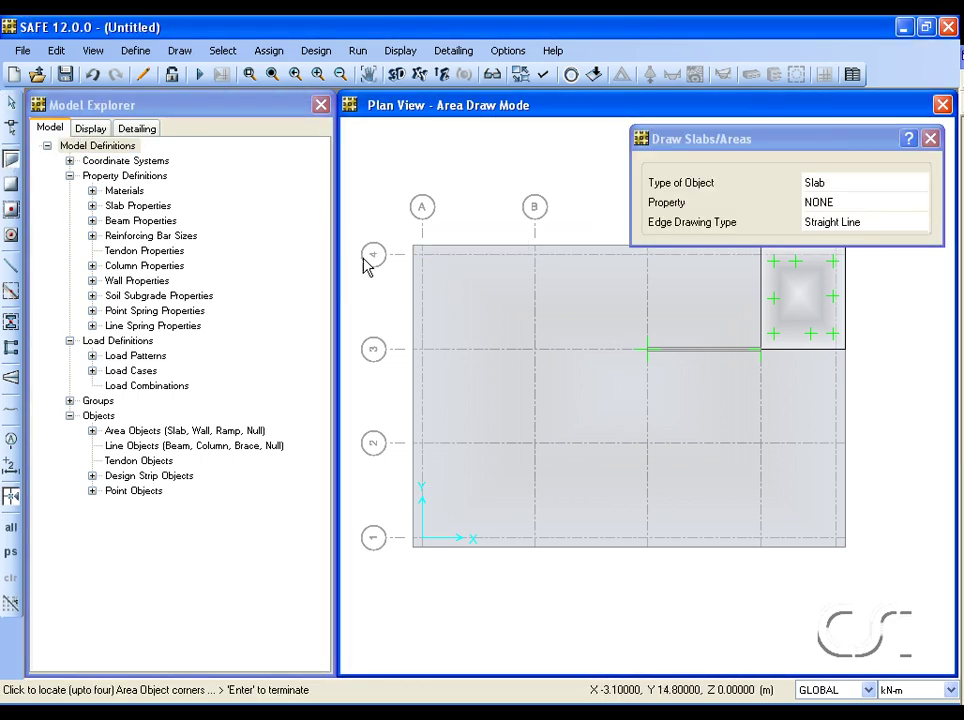
drag(708, 141, 705, 115)
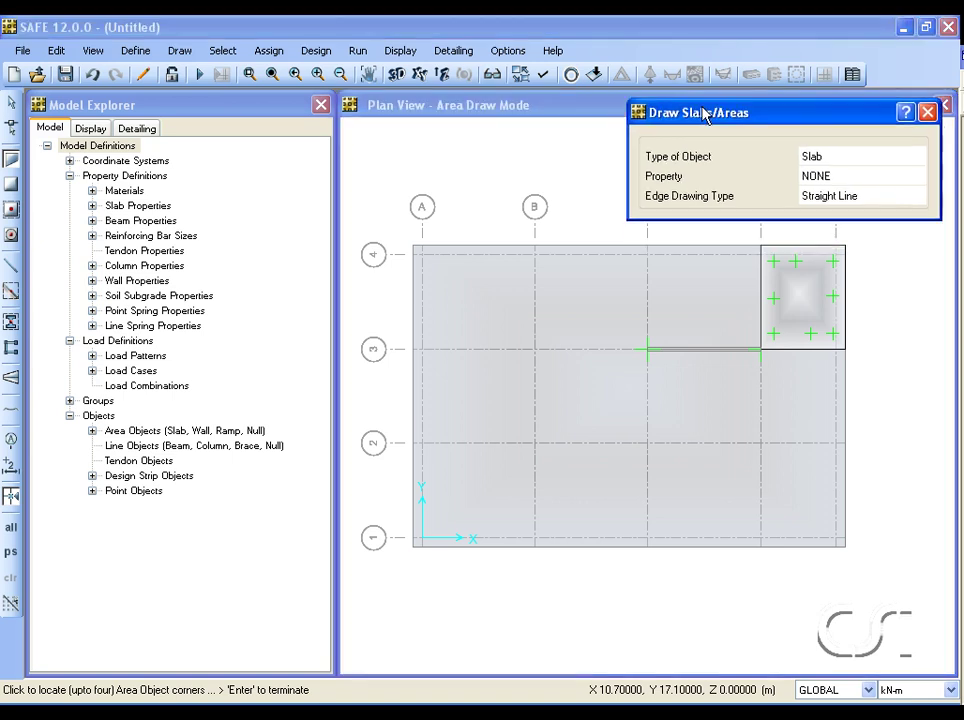
click(412, 248)
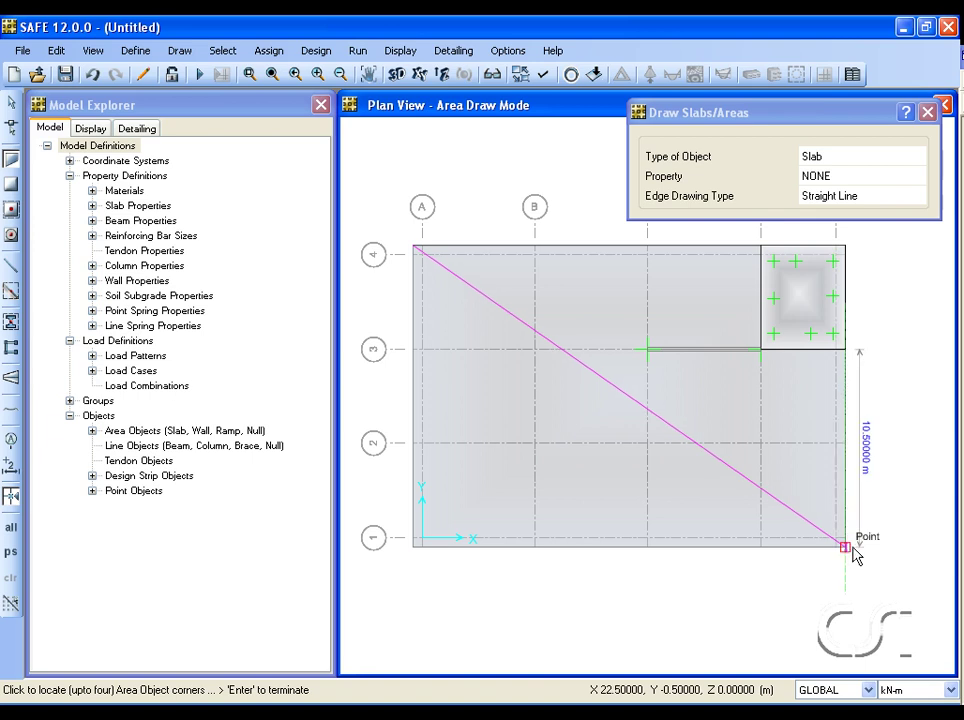
click(854, 550)
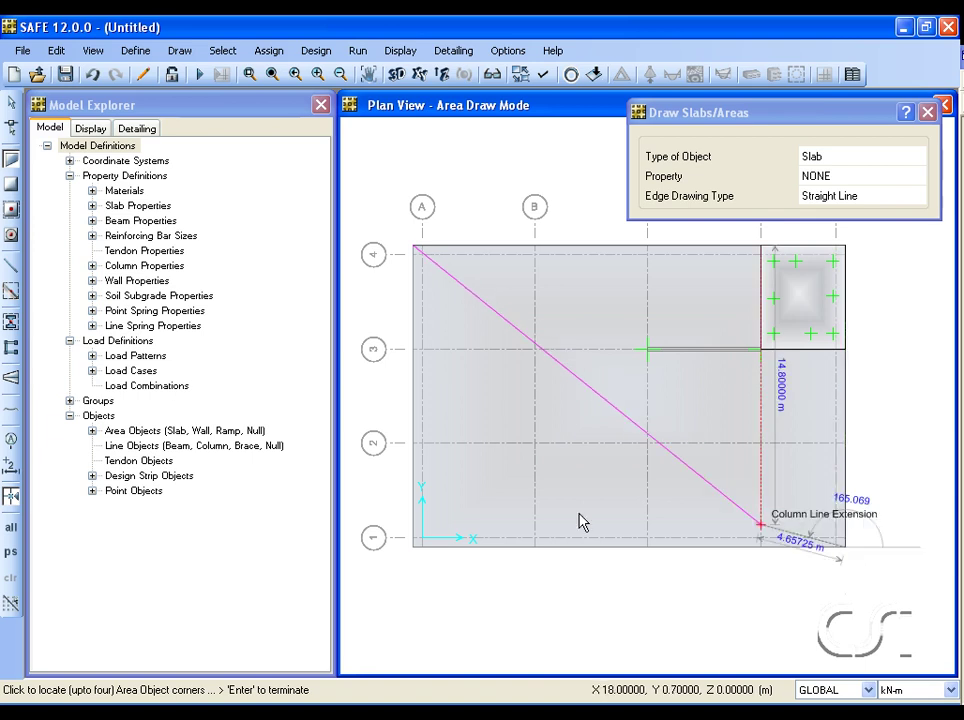
click(409, 550)
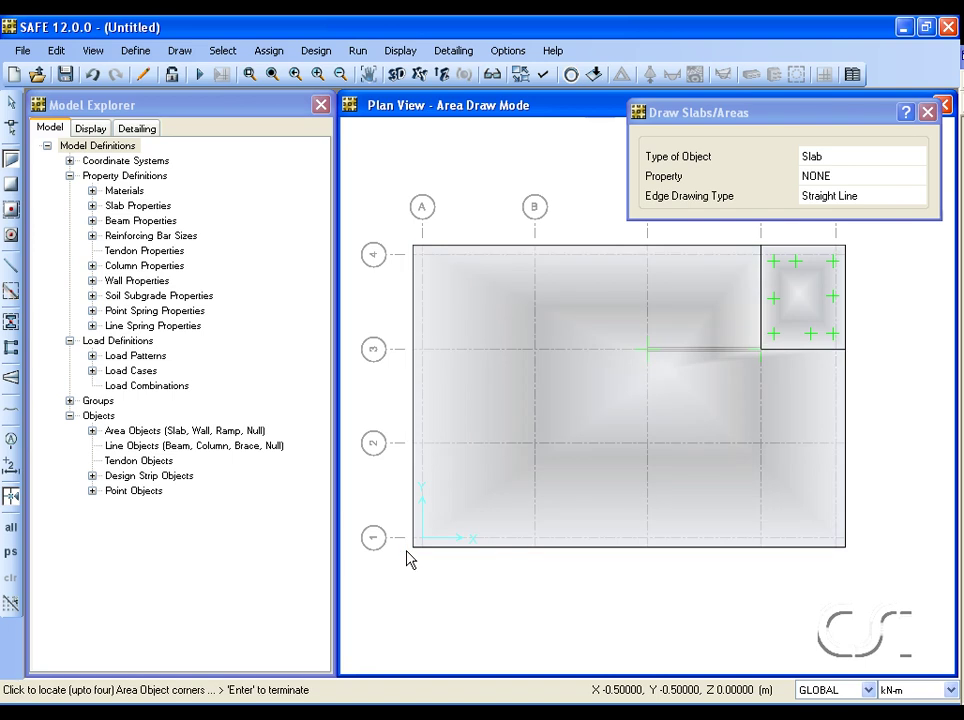
click(12, 104)
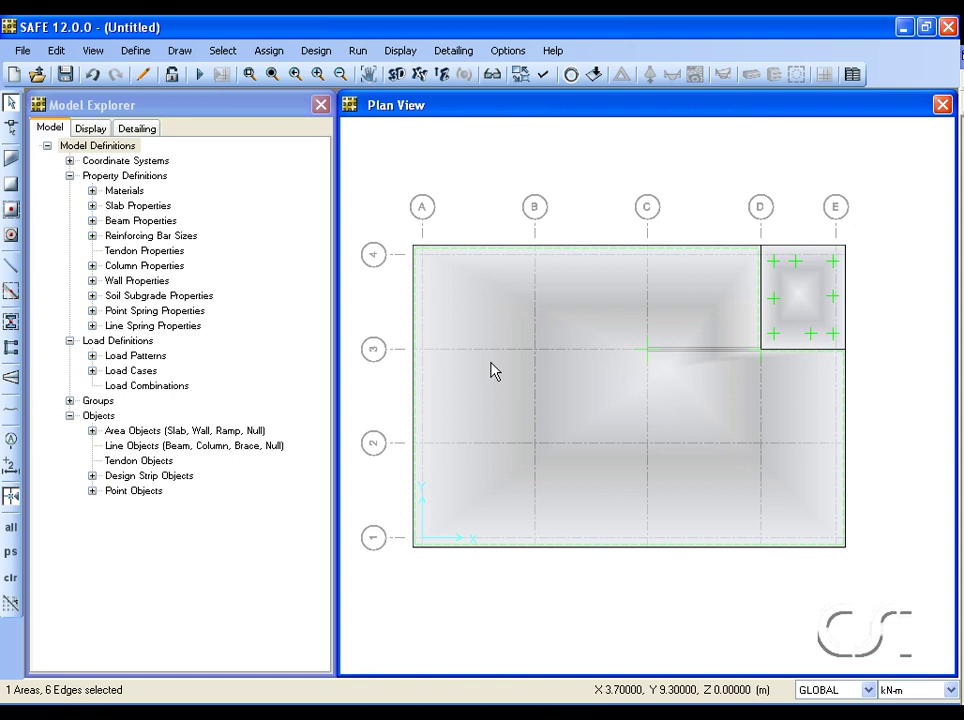
Assign SOIL subgrade support to the L-shaped slab area and hide the grid lines
click(264, 52)
mouse_move(293, 202)
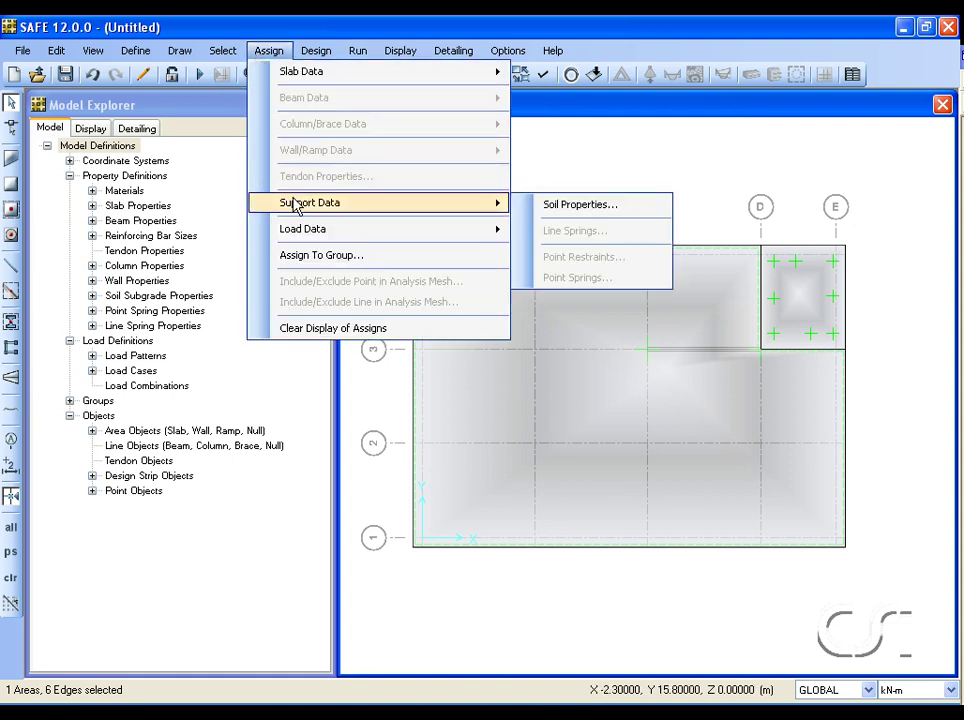
click(555, 207)
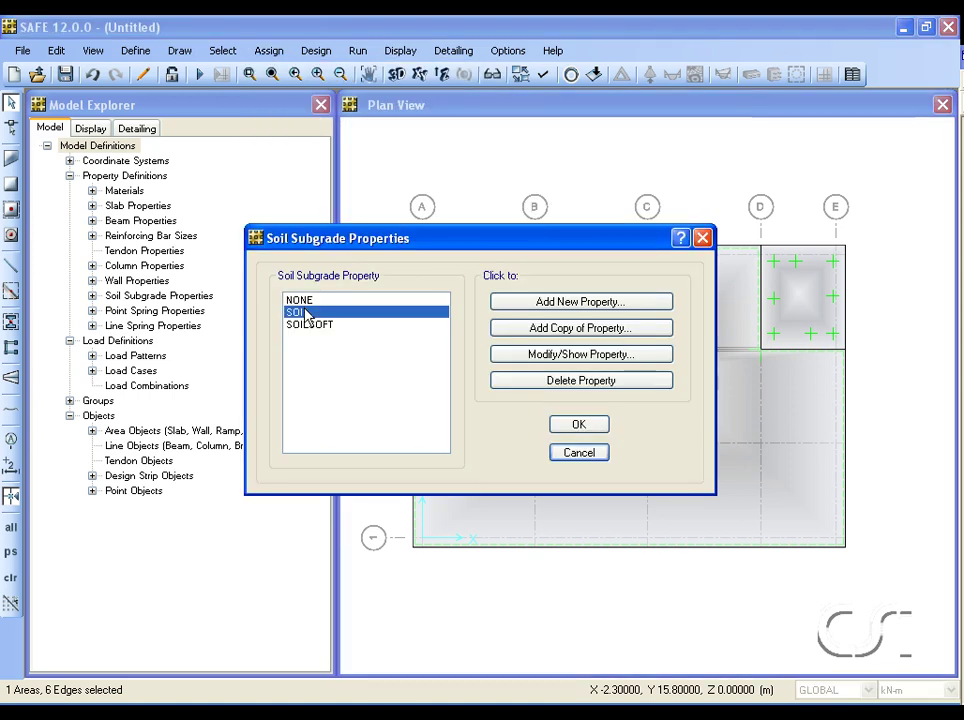
click(577, 428)
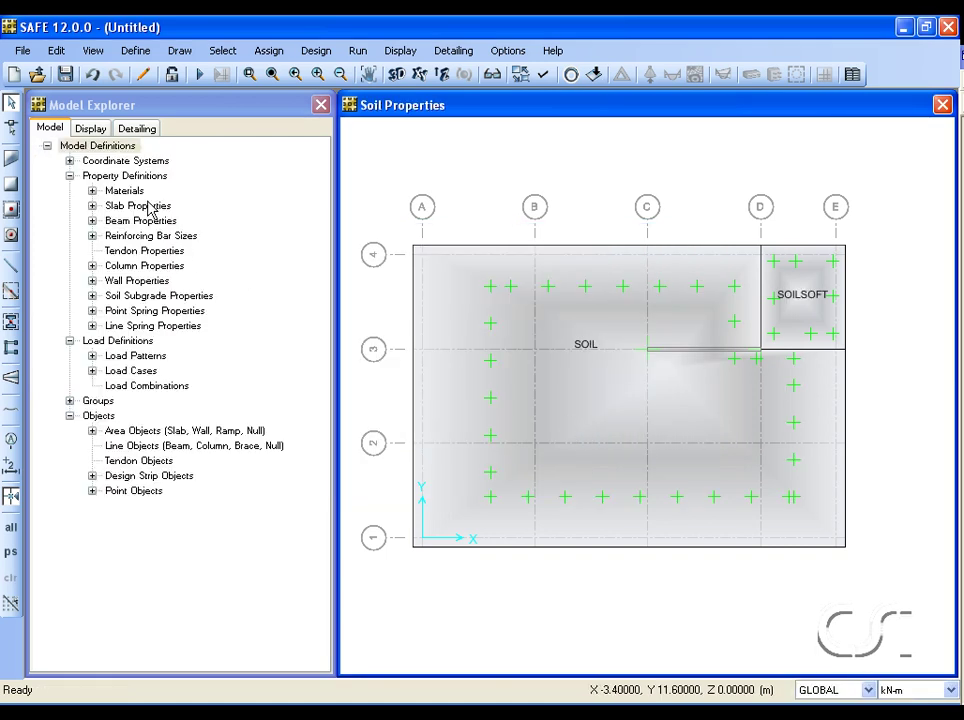
click(95, 51)
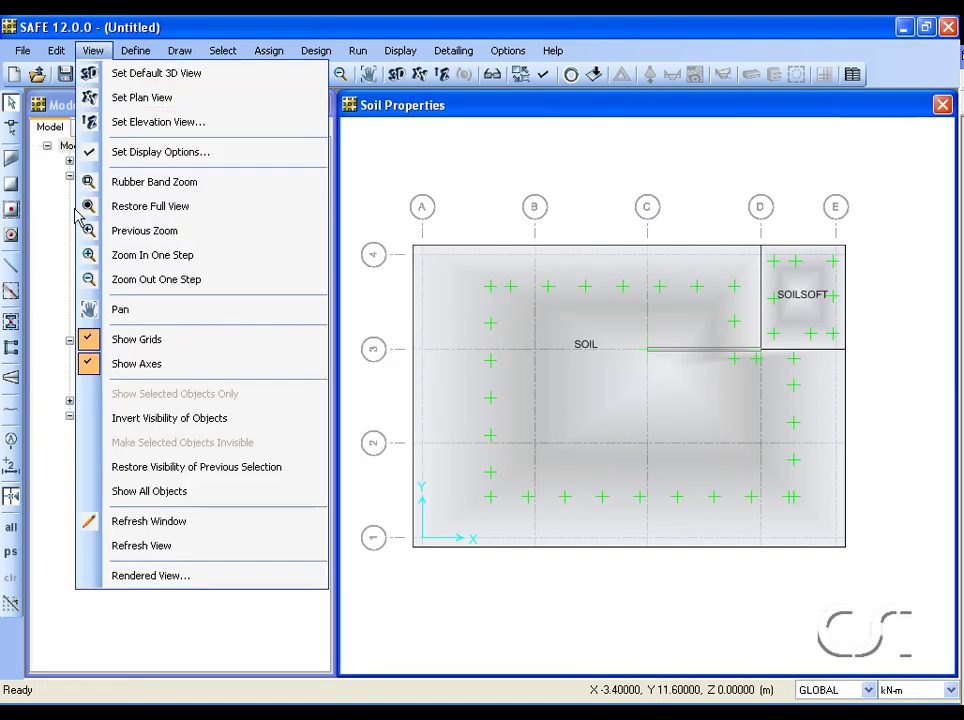
click(100, 342)
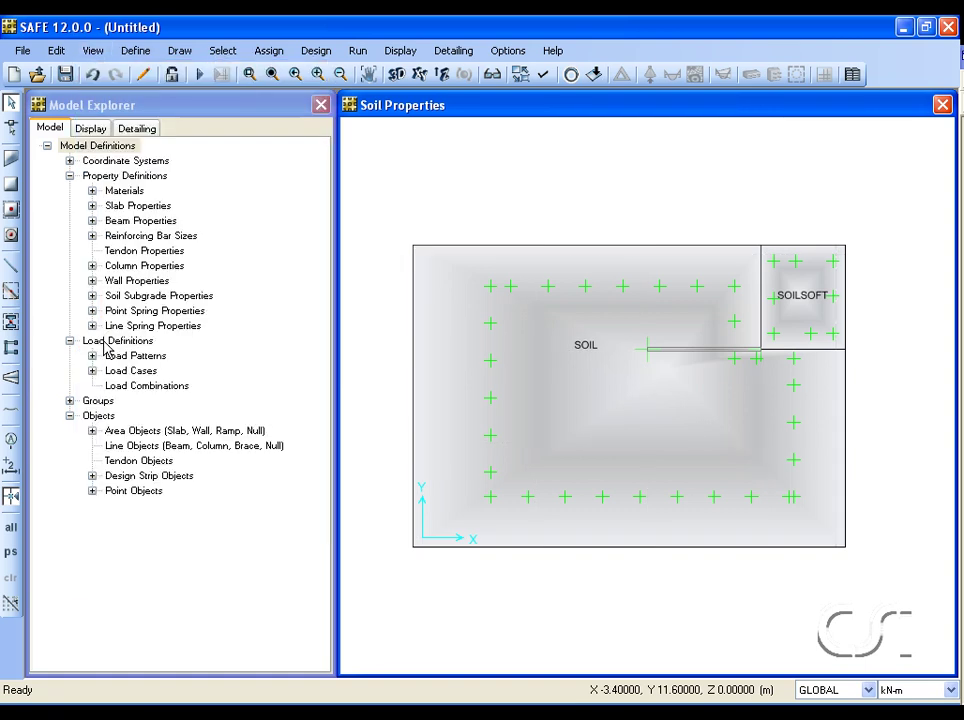
Show the model in 3-D and apply the Black Background graphics colour scheme
click(397, 77)
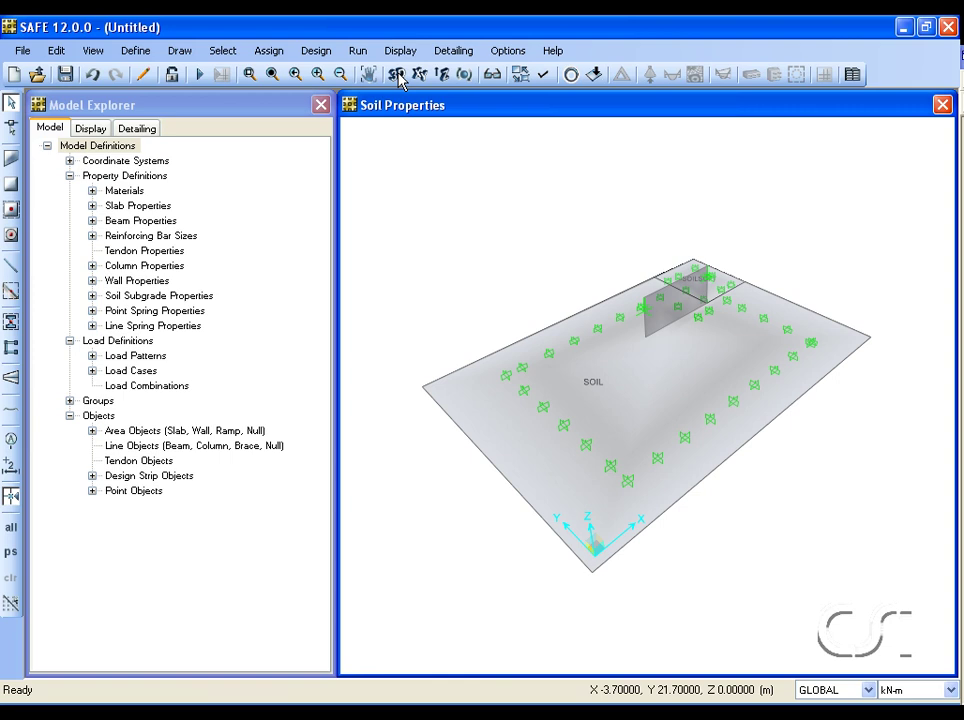
click(453, 50)
mouse_move(508, 50)
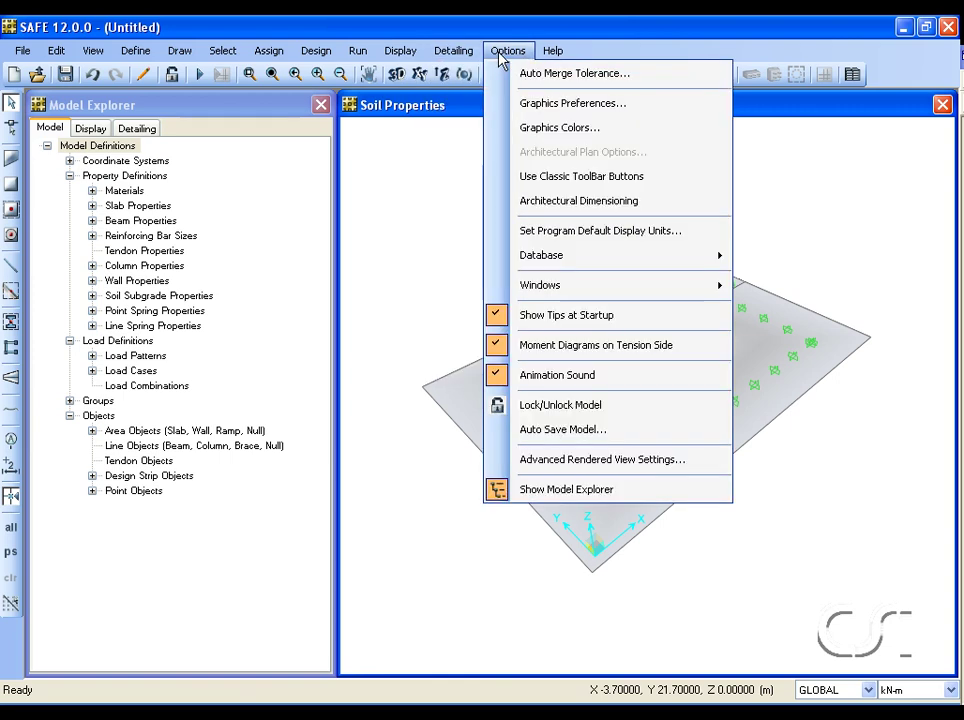
click(568, 128)
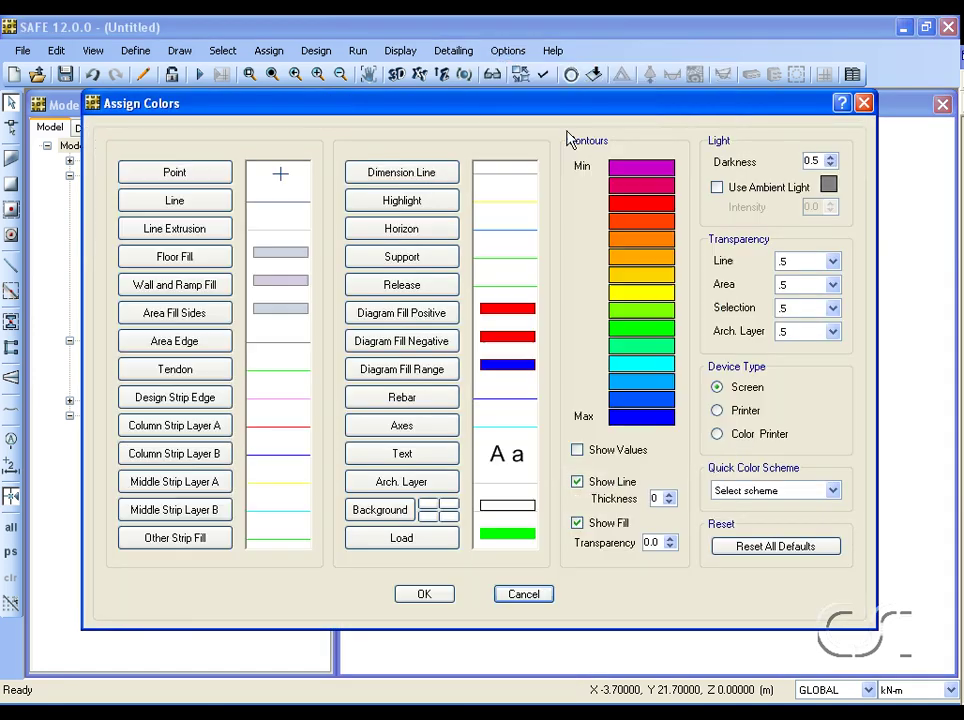
click(780, 493)
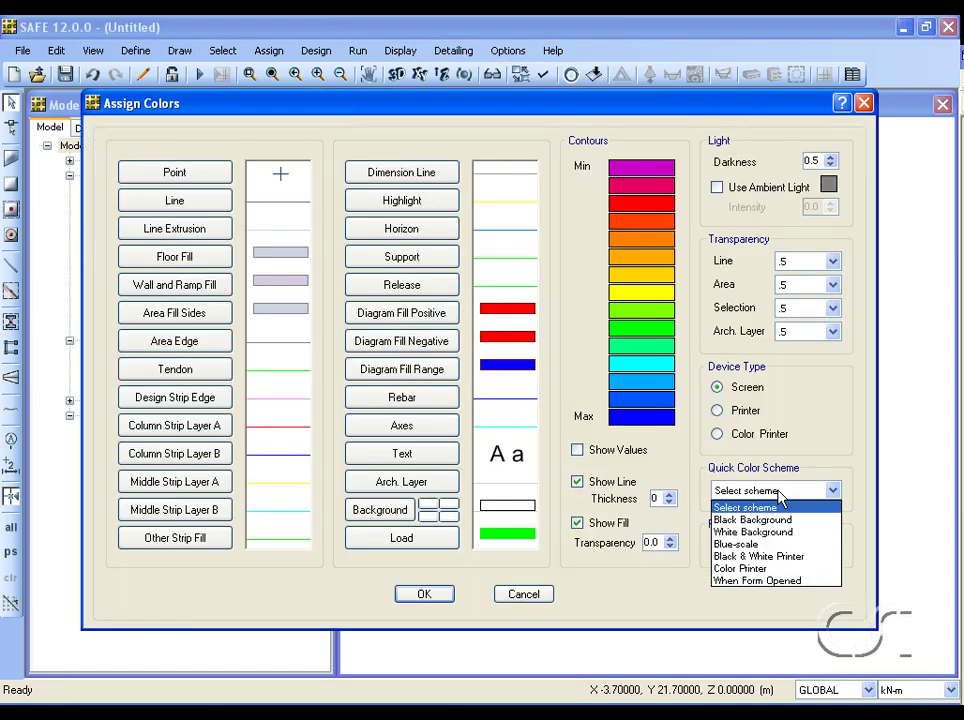
click(731, 521)
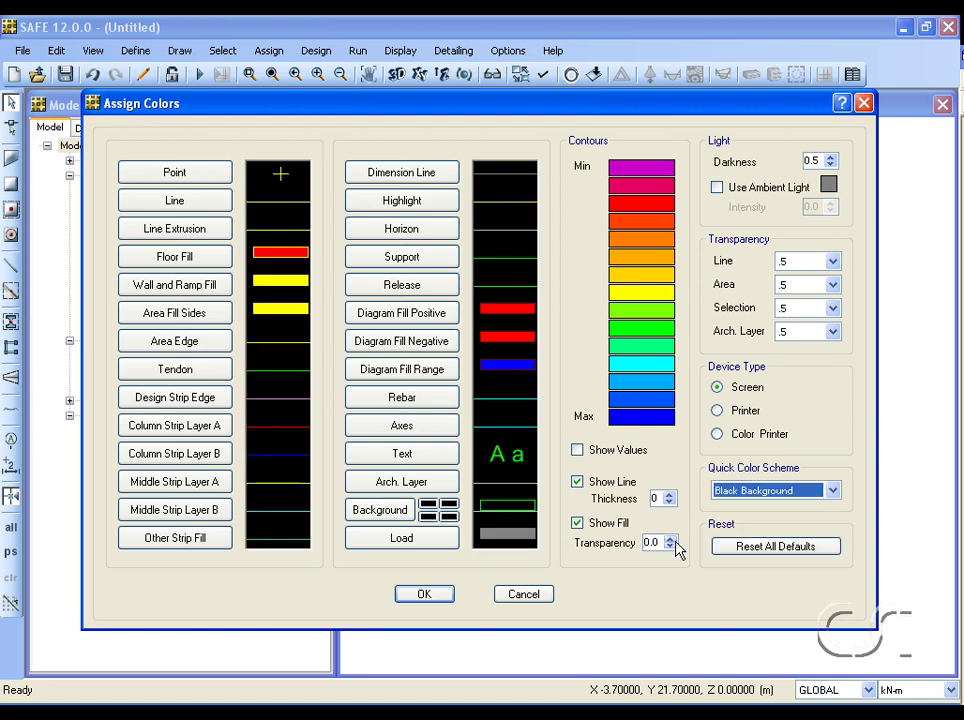
click(432, 597)
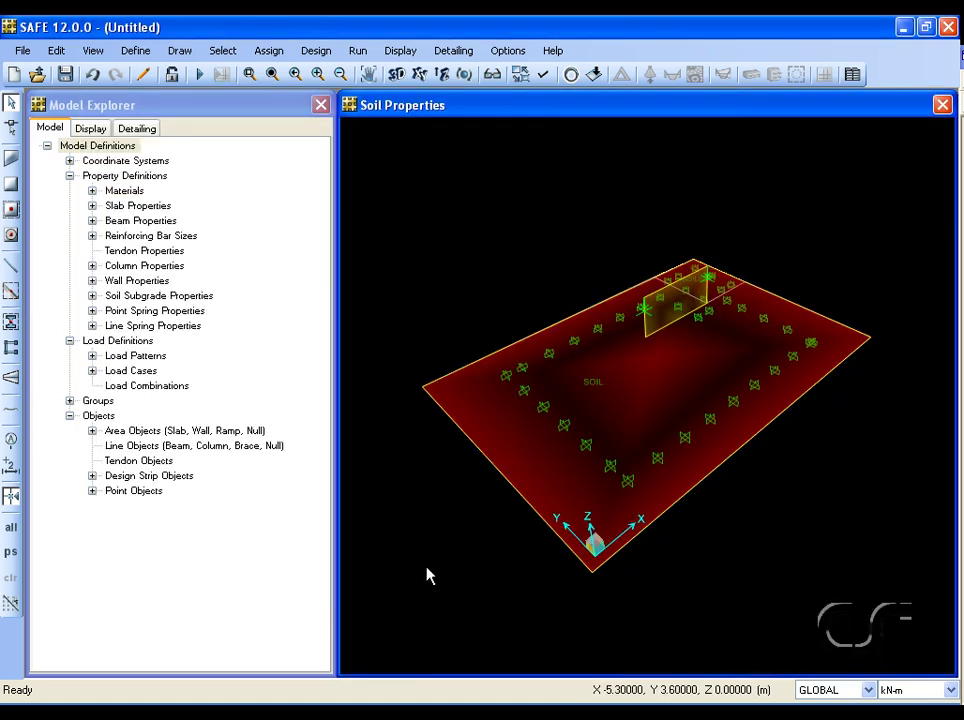
Rotate the 3-D view to a lower side angle and select the wall's two top corner points
click(464, 75)
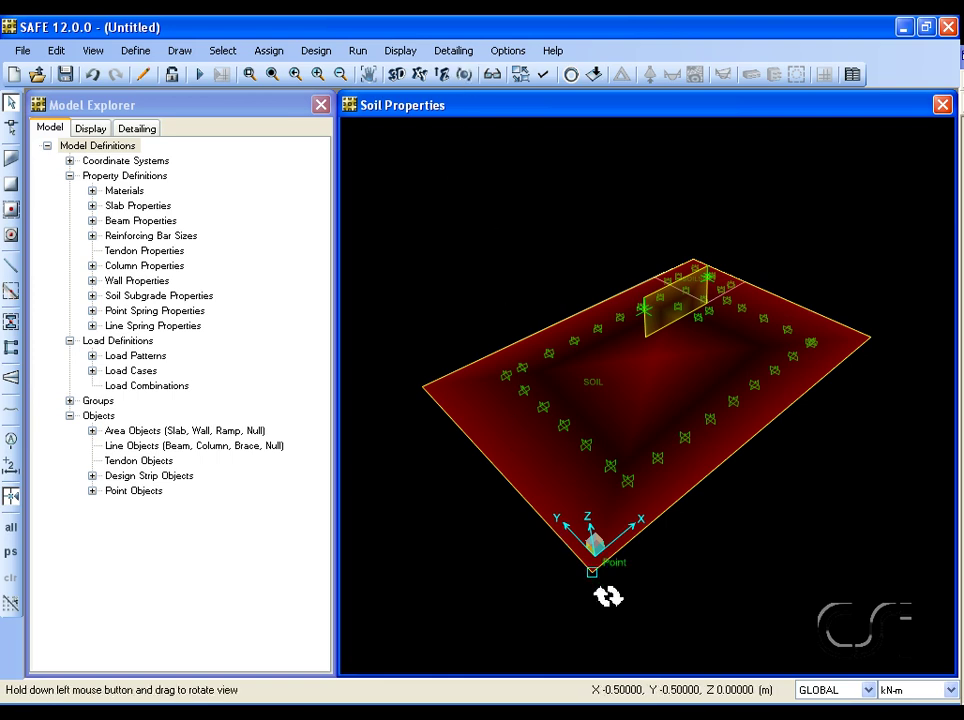
drag(608, 596, 564, 544)
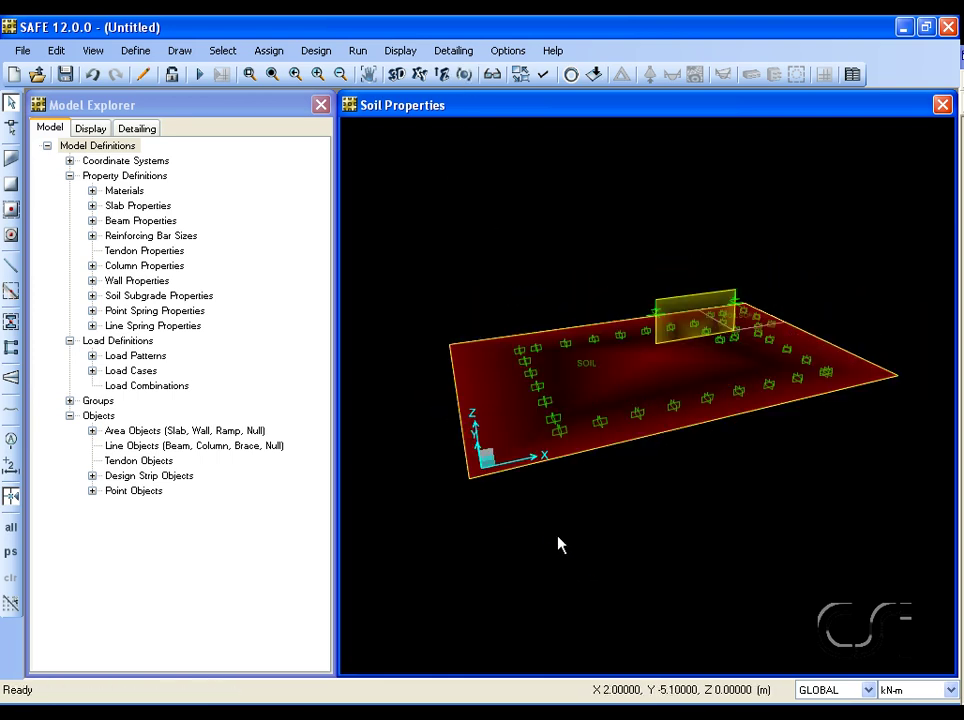
click(656, 305)
click(736, 291)
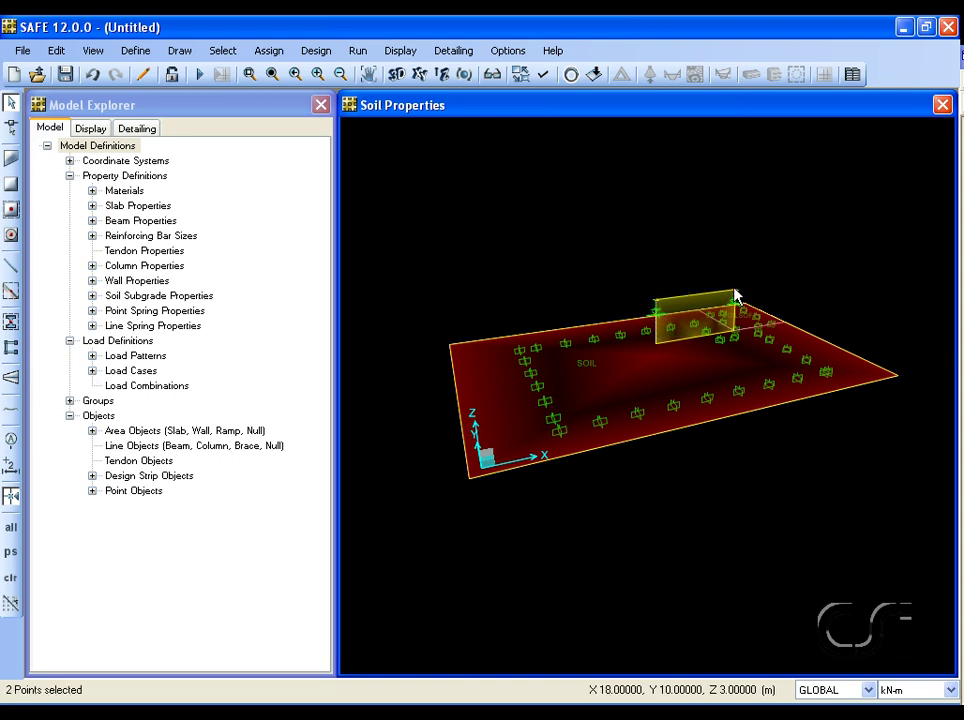
Assign the two corner points point restraints with all six directions unrestrained
click(270, 50)
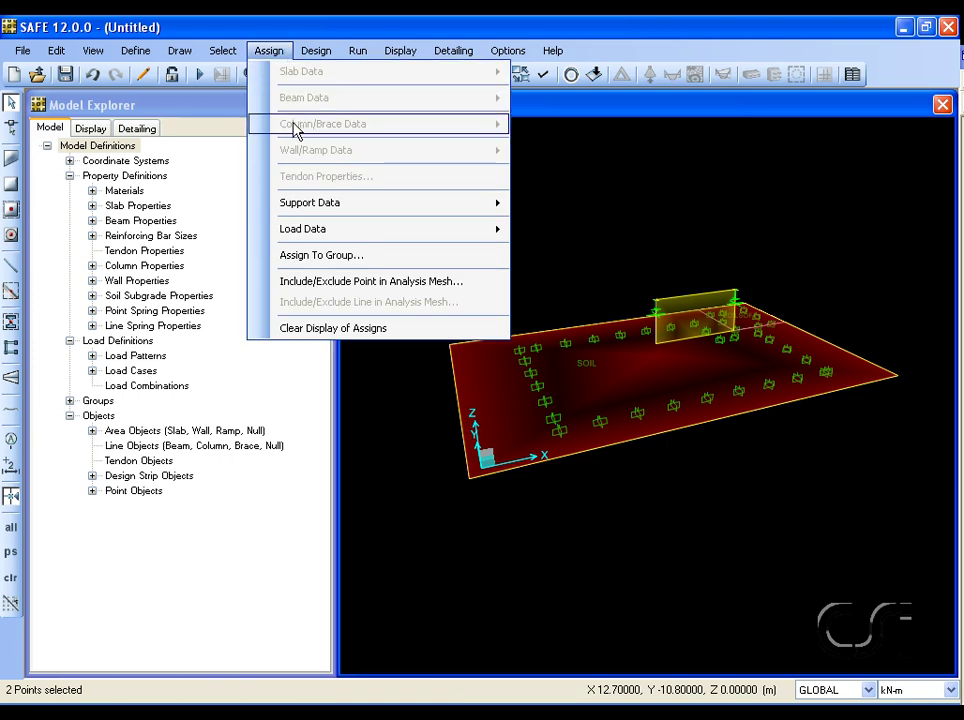
mouse_move(302, 206)
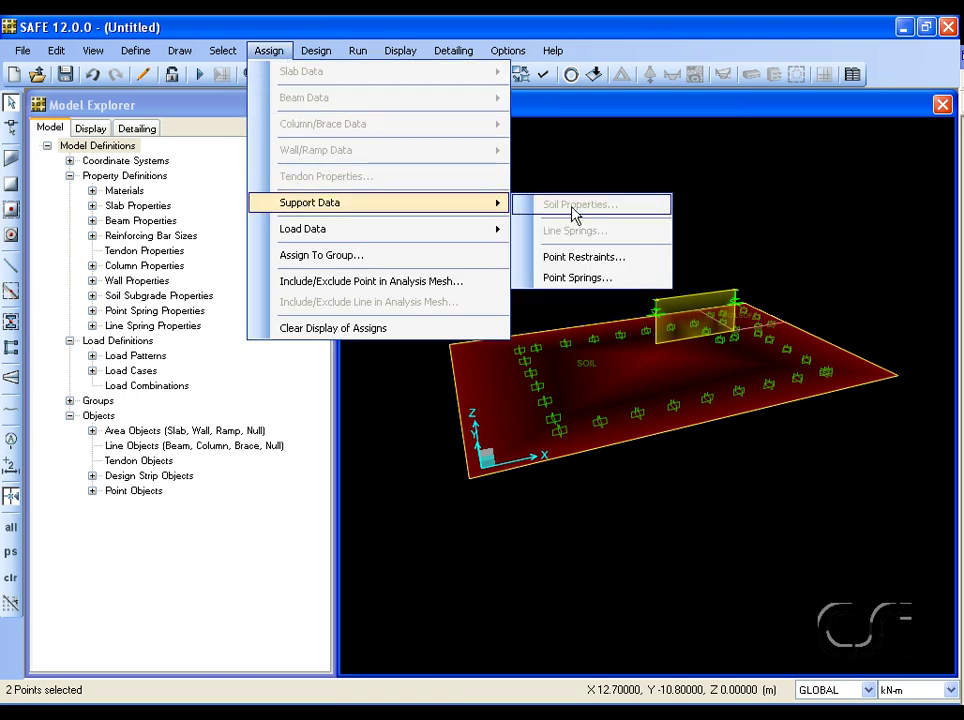
click(583, 258)
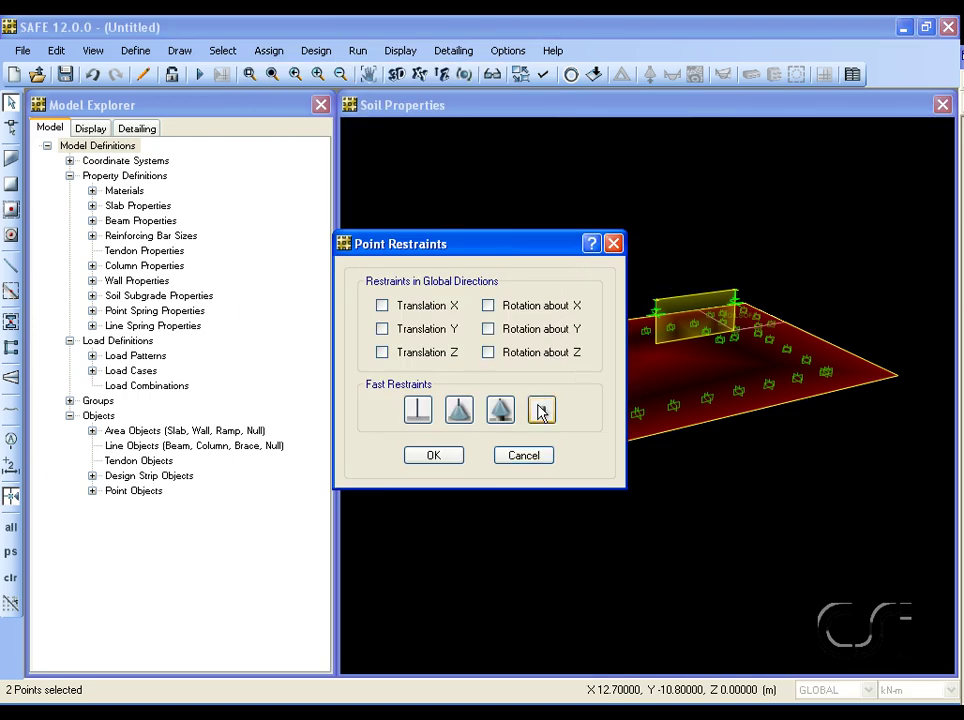
click(433, 455)
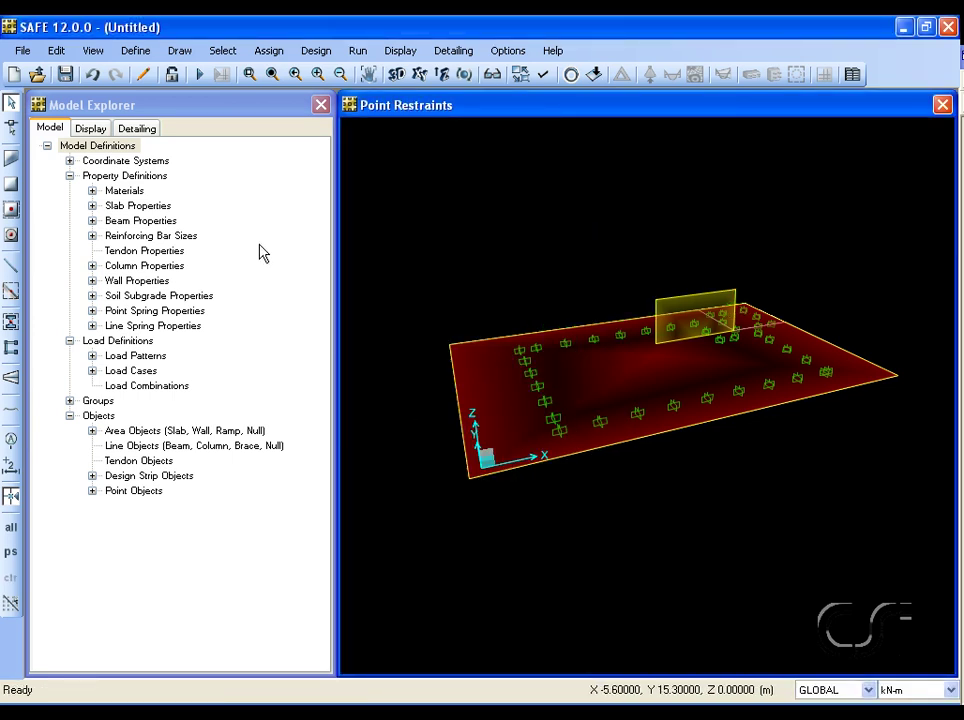
Delete the LIVE load pattern
click(137, 52)
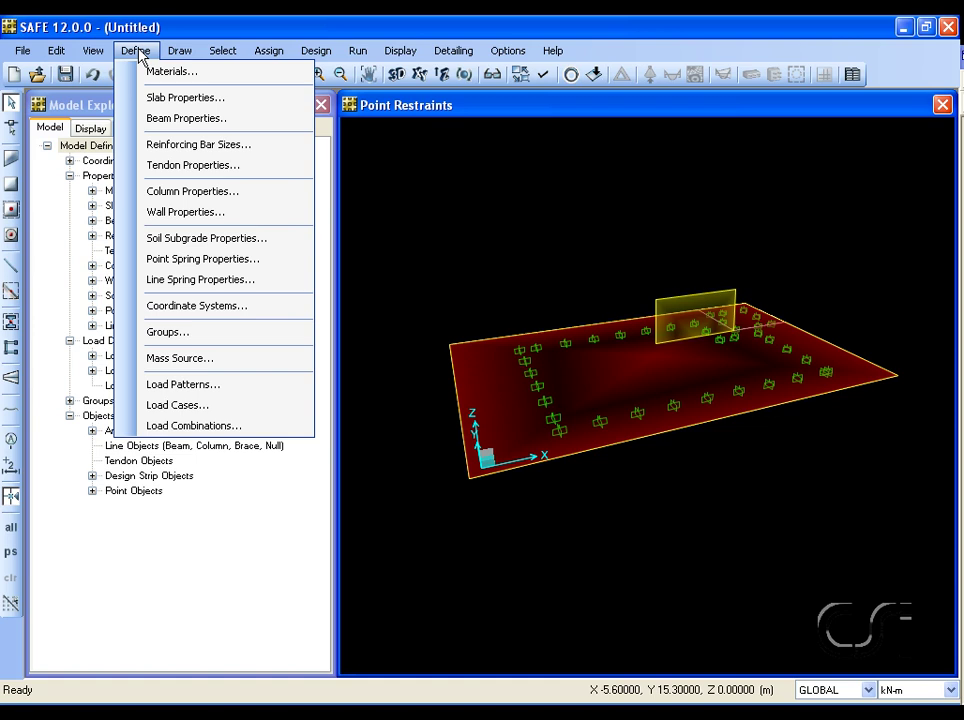
click(185, 385)
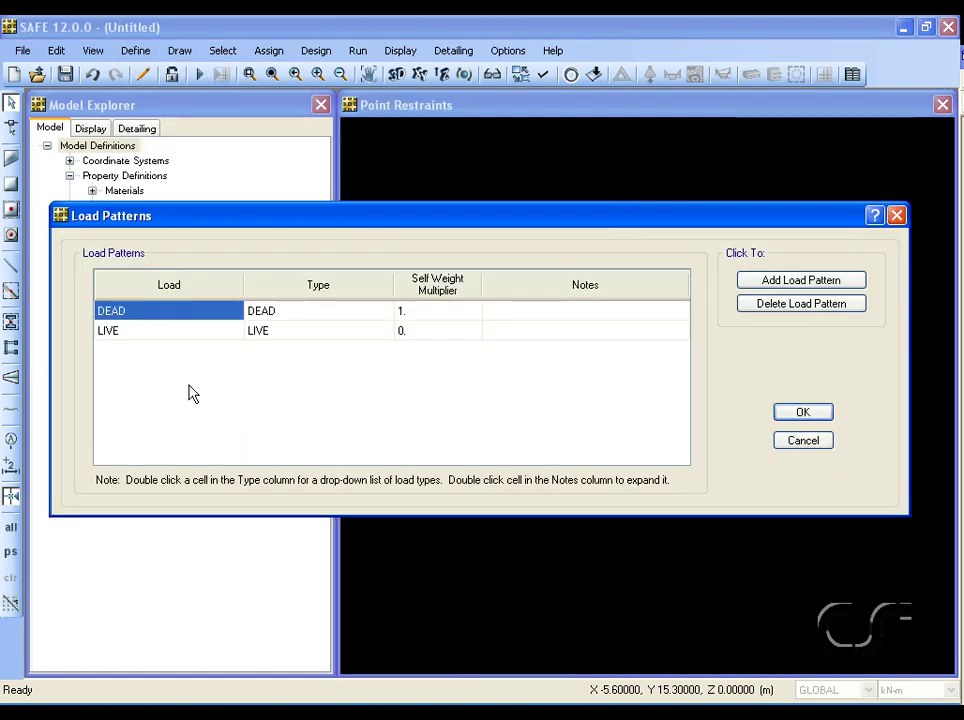
click(177, 337)
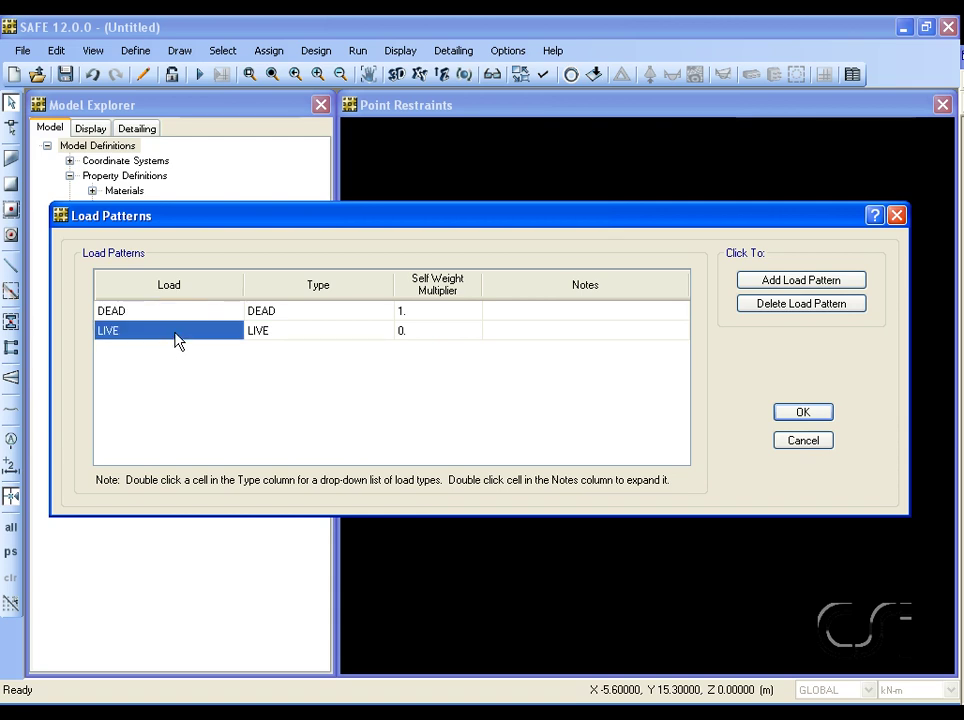
click(759, 304)
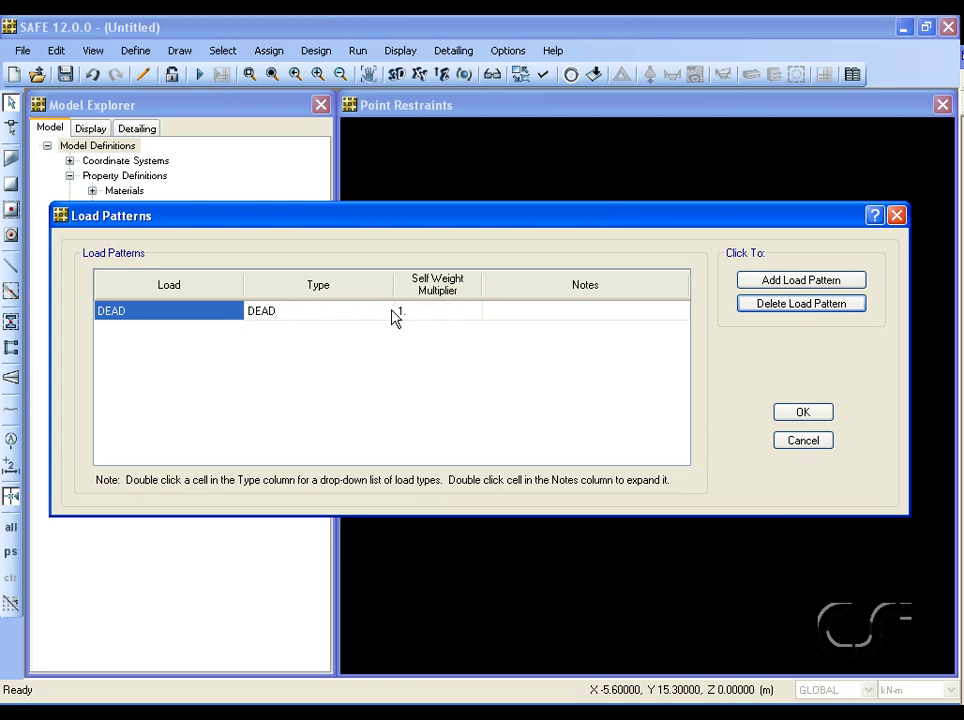
Add a new load pattern named EQ with type QUAKE and confirm
click(807, 285)
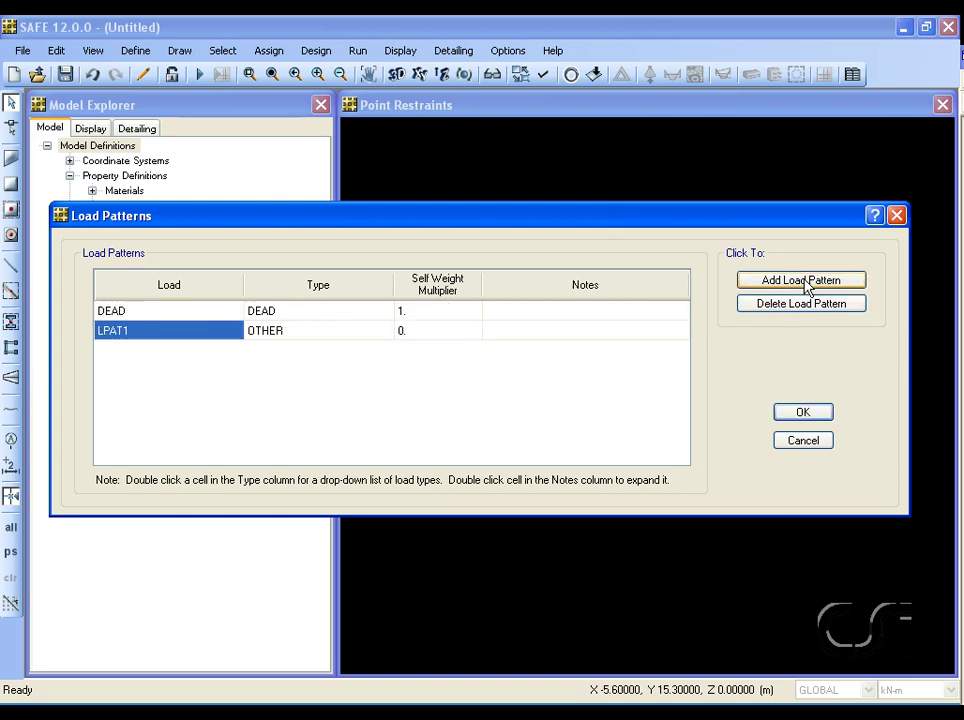
double_click(149, 334)
text(EQ)
key(Tab)
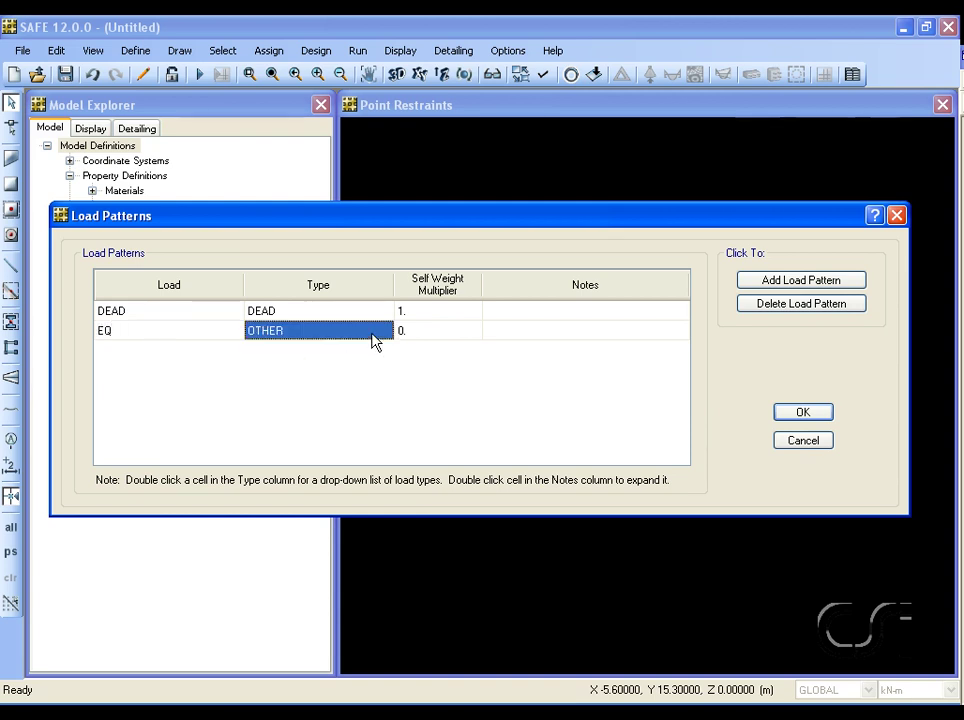
double_click(373, 332)
click(384, 331)
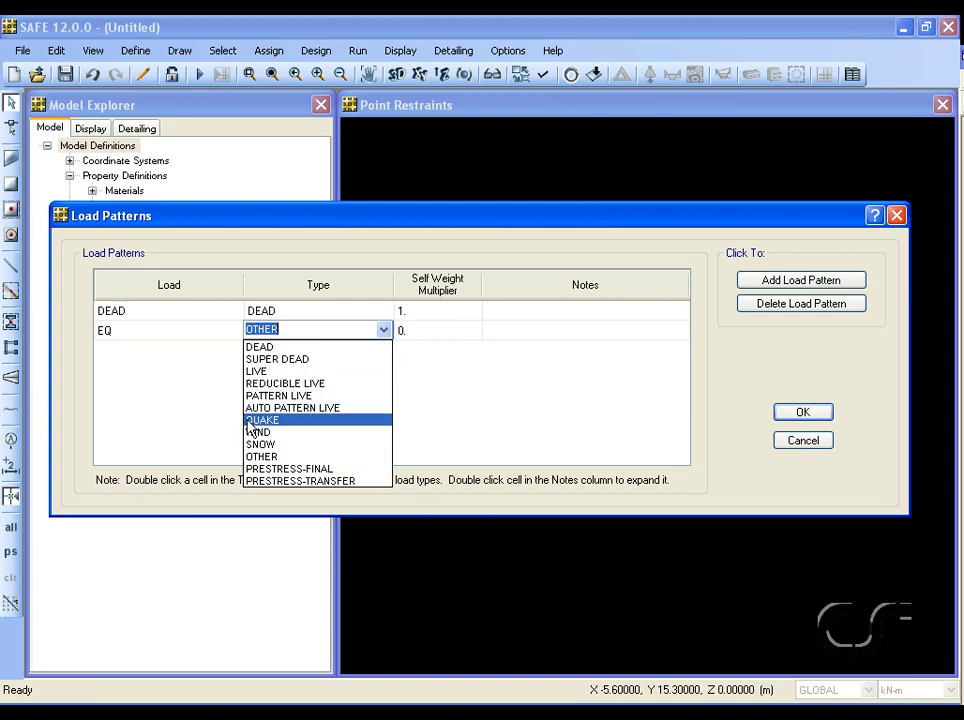
click(283, 420)
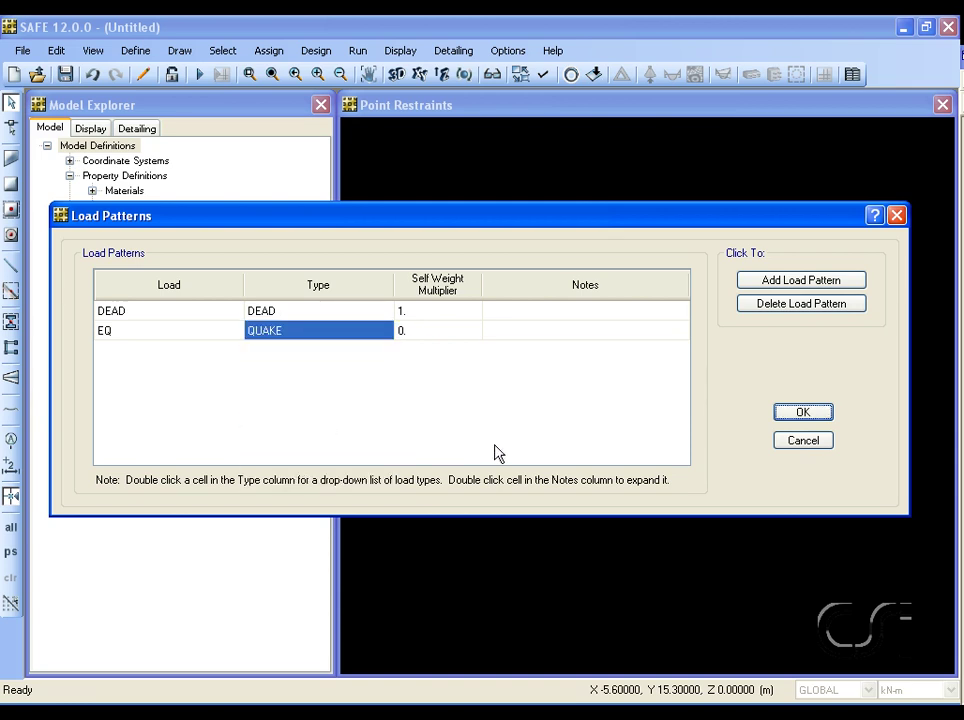
click(786, 417)
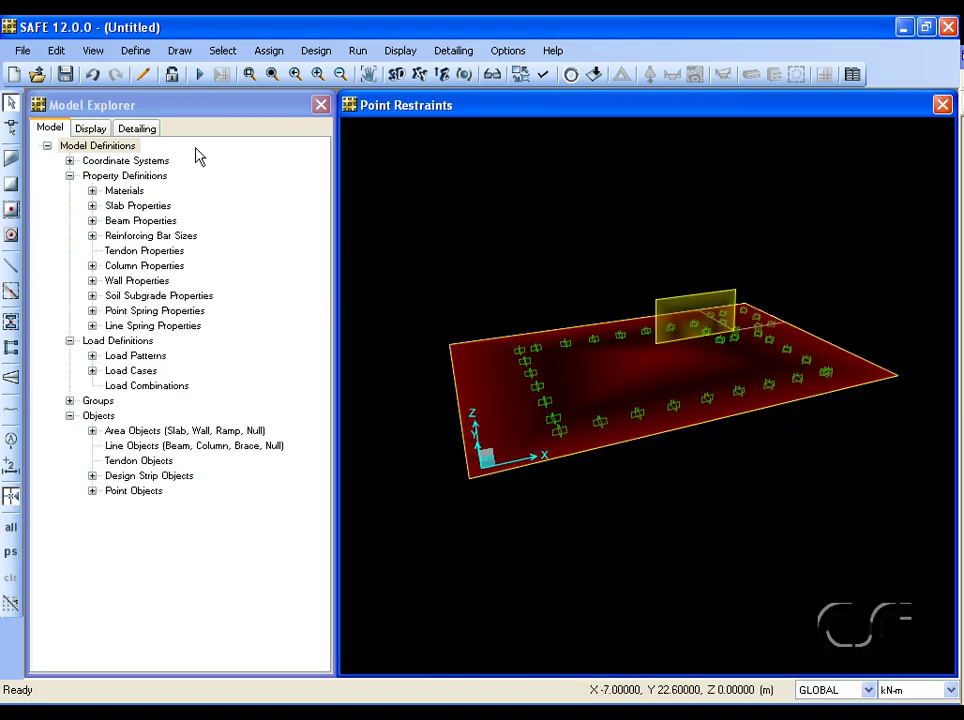
Create a new load case UPLIFT1 of type Nonlinear (Allow Uplift)
click(135, 51)
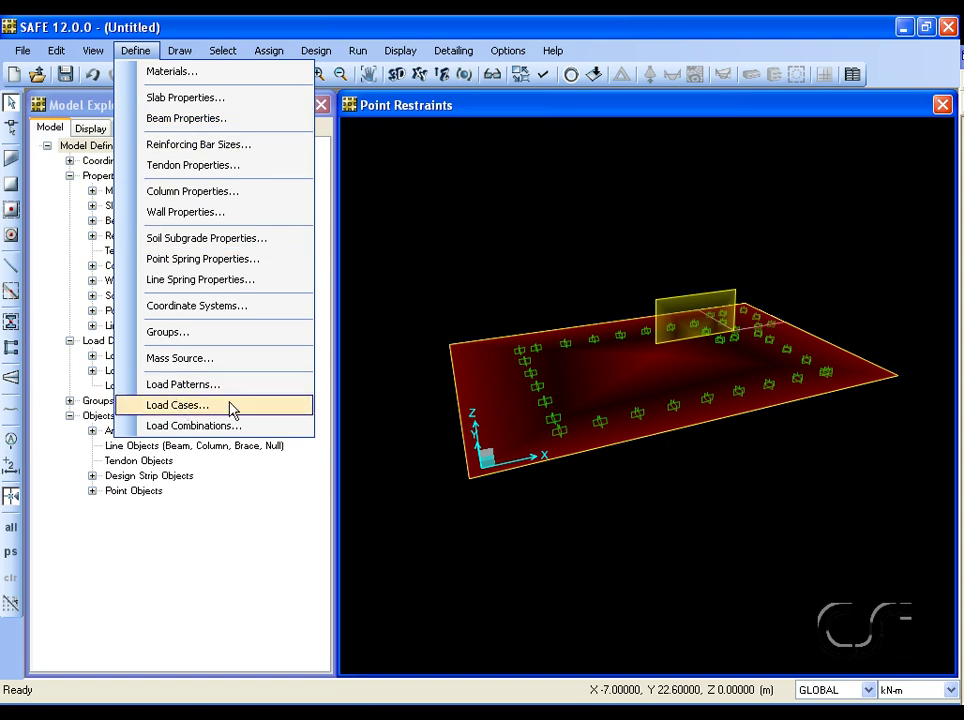
click(168, 408)
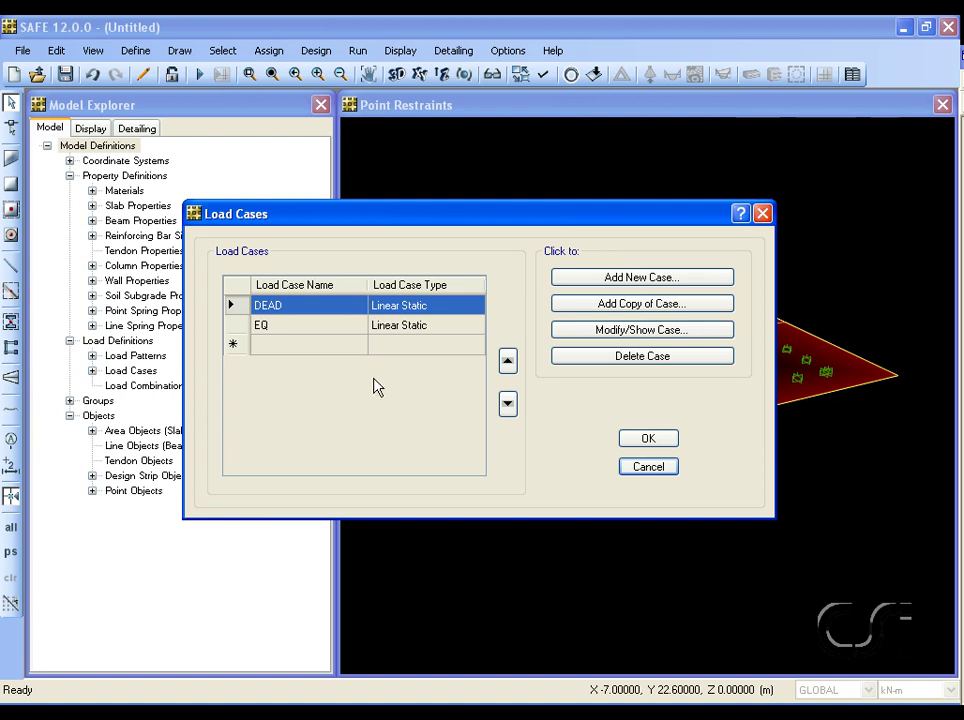
click(600, 278)
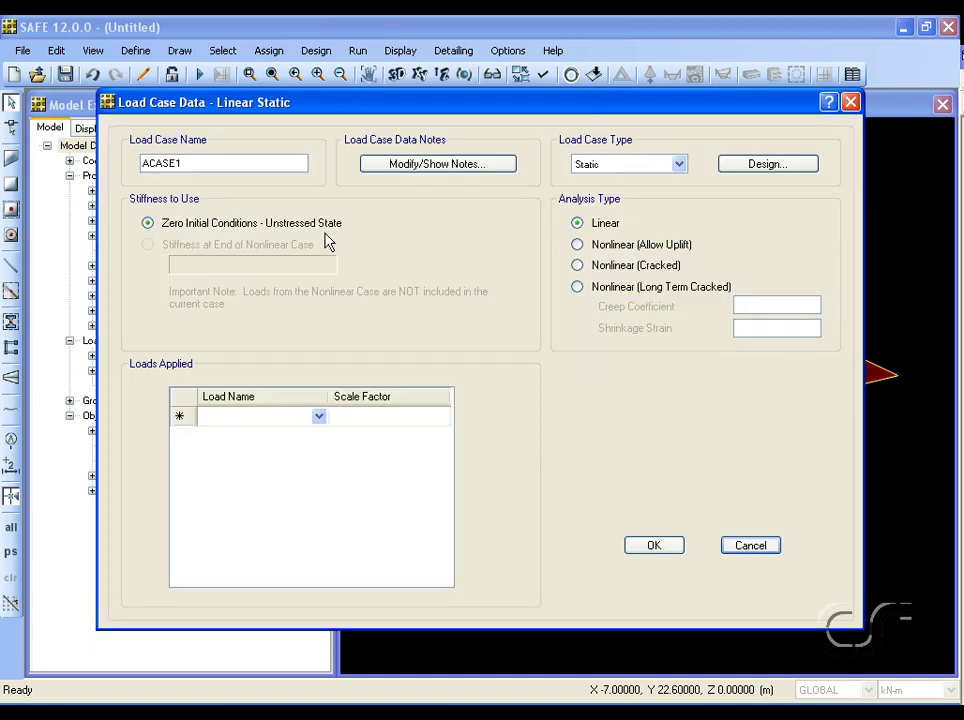
double_click(186, 161)
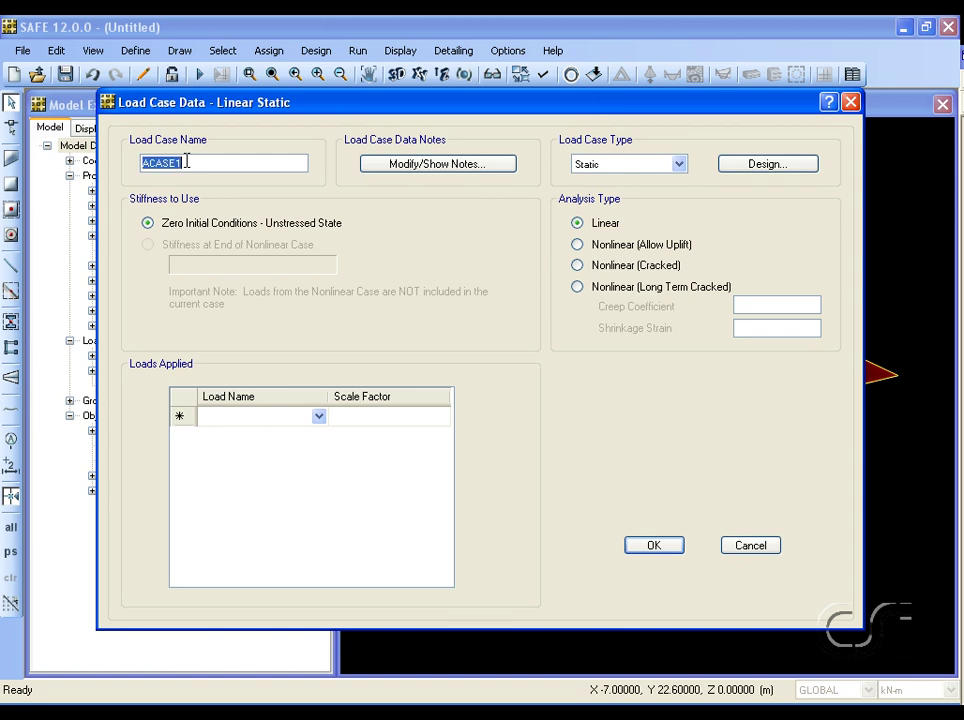
text(UPLIFT1)
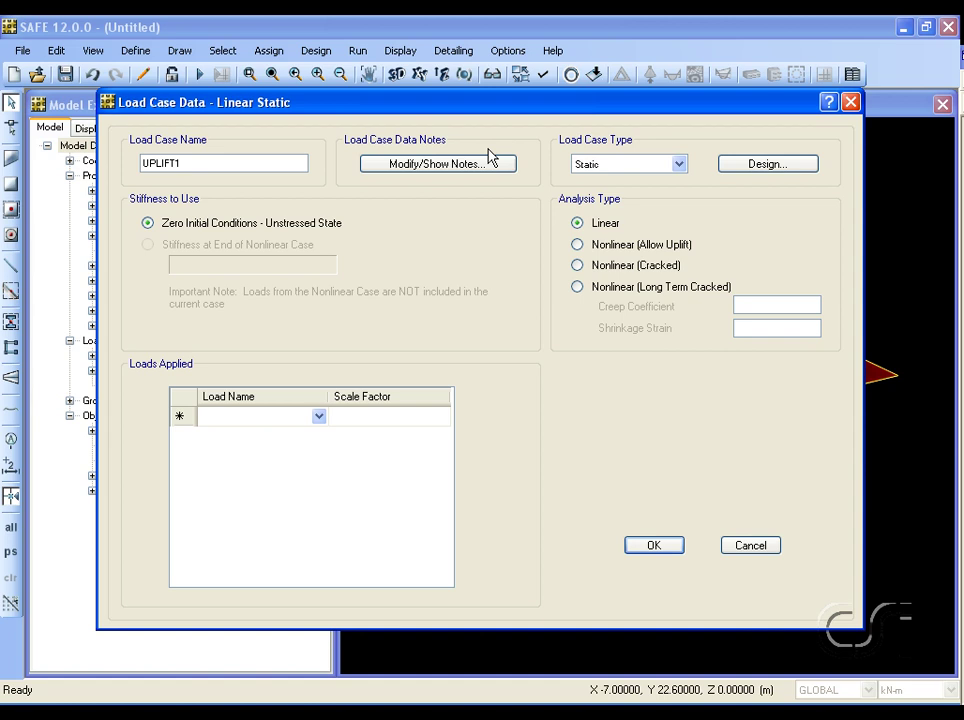
click(580, 247)
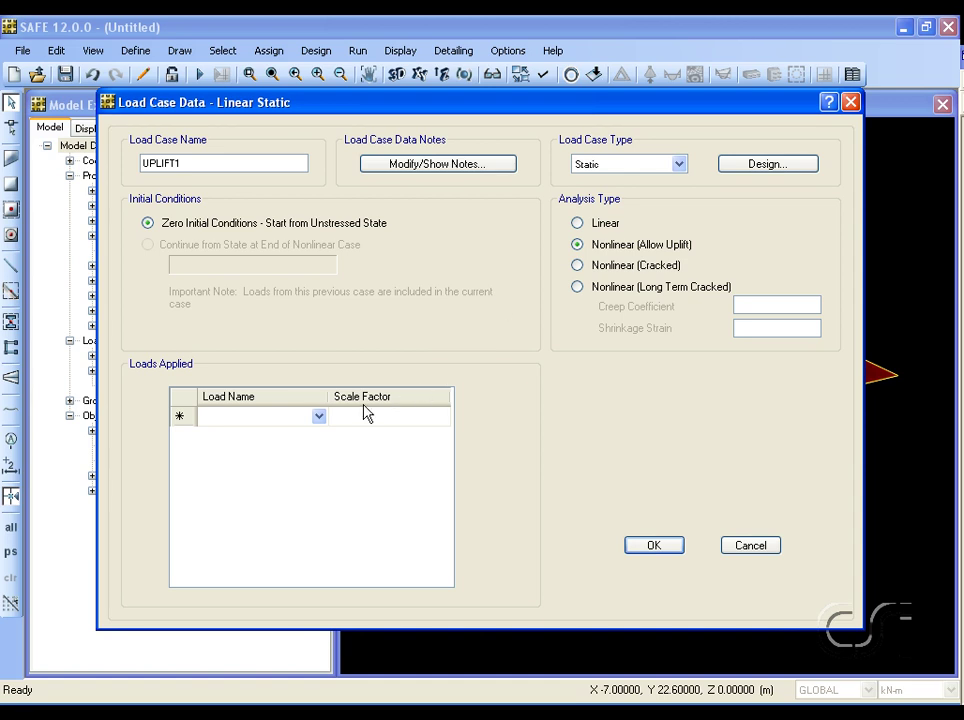
Add applied loads DEAD at scale factor 0.9 and EQ at 1 to UPLIFT1
click(320, 421)
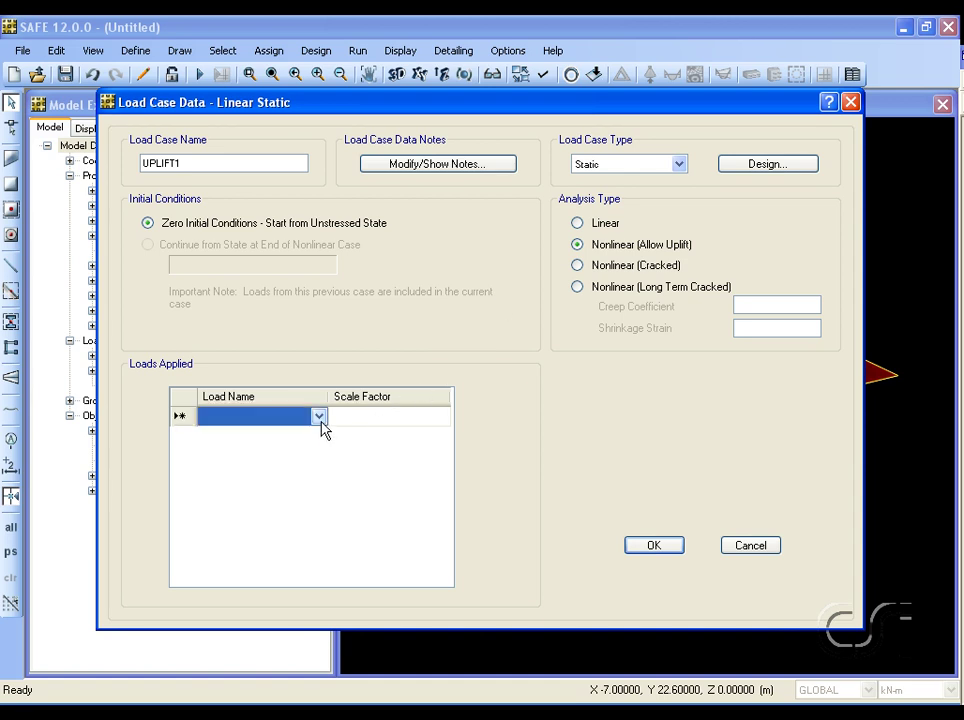
click(320, 418)
click(260, 436)
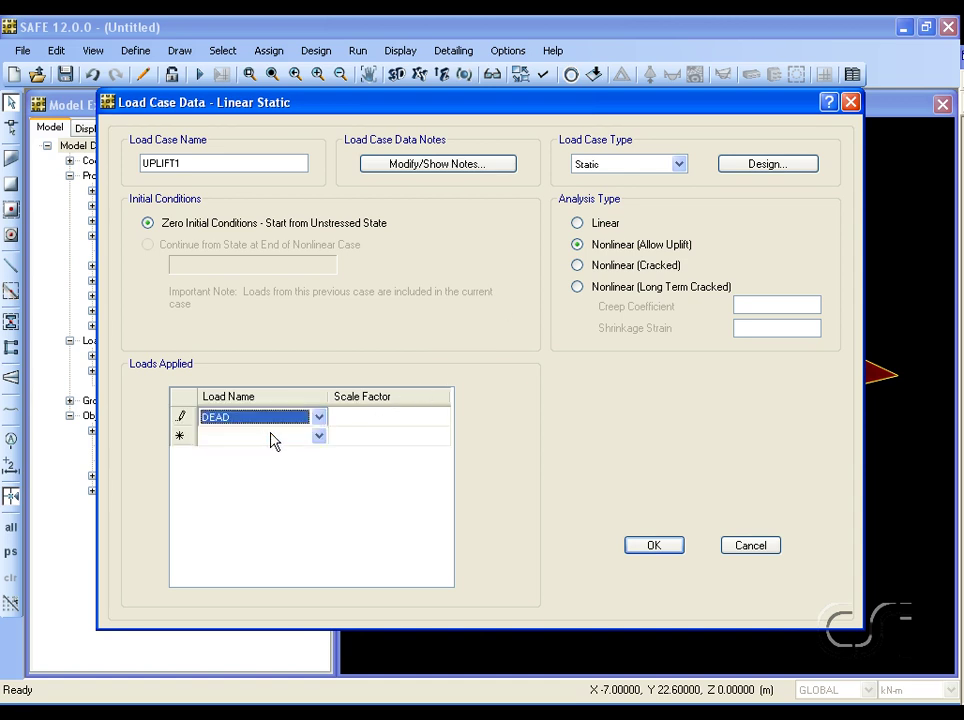
click(355, 421)
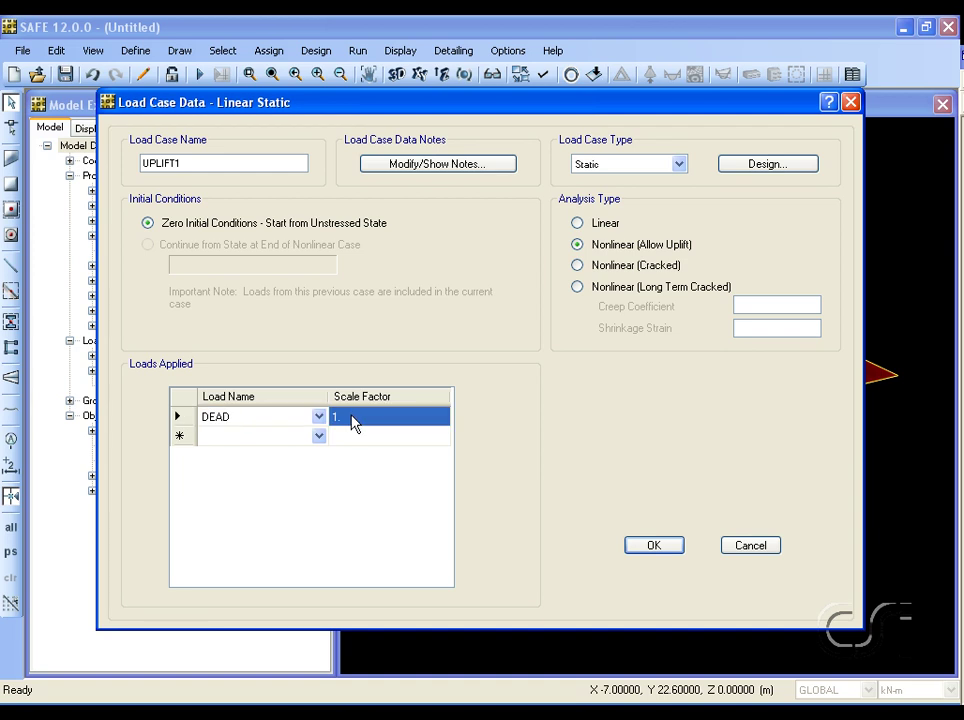
key(BackSpace)
text(.9)
click(322, 440)
click(319, 437)
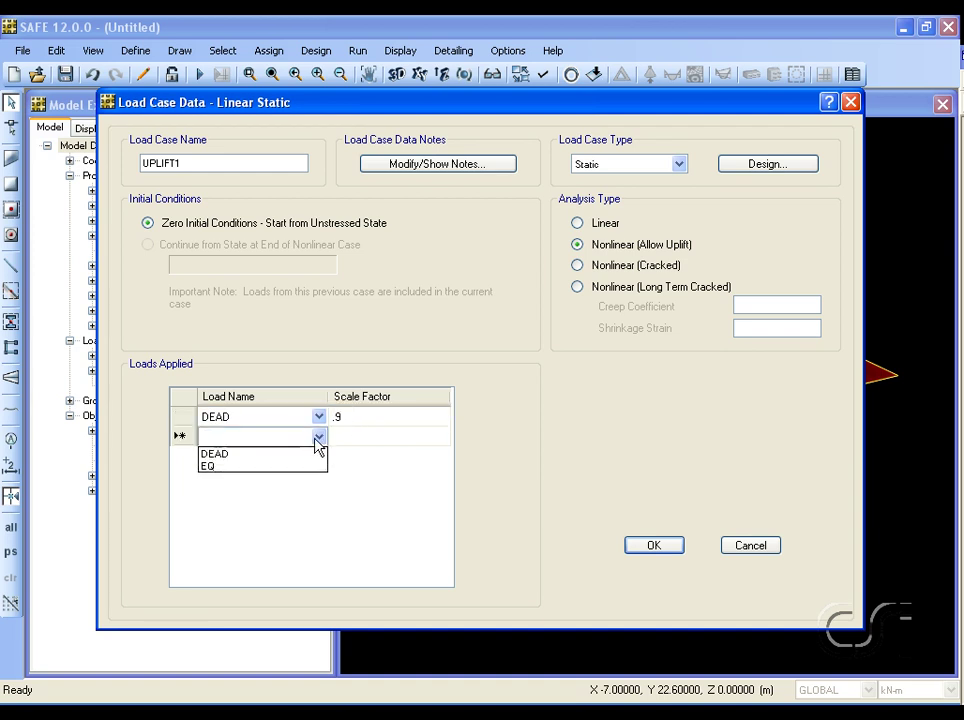
click(205, 467)
click(336, 440)
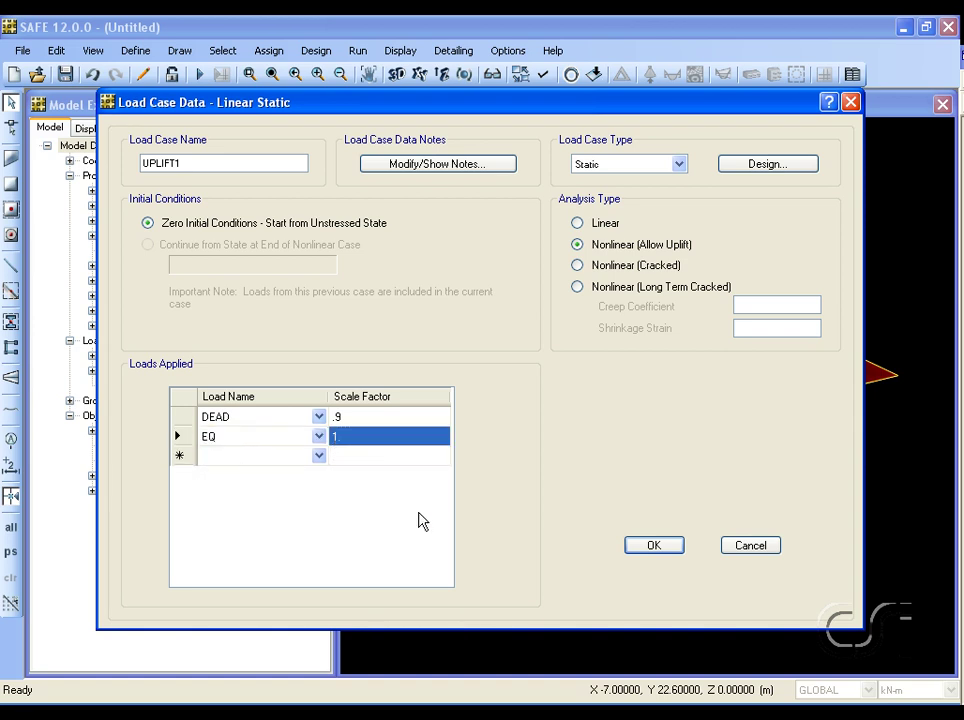
Save UPLIFT1, copy it as UPLIFT2 with EQ scale factor -1, and close the load cases
click(649, 549)
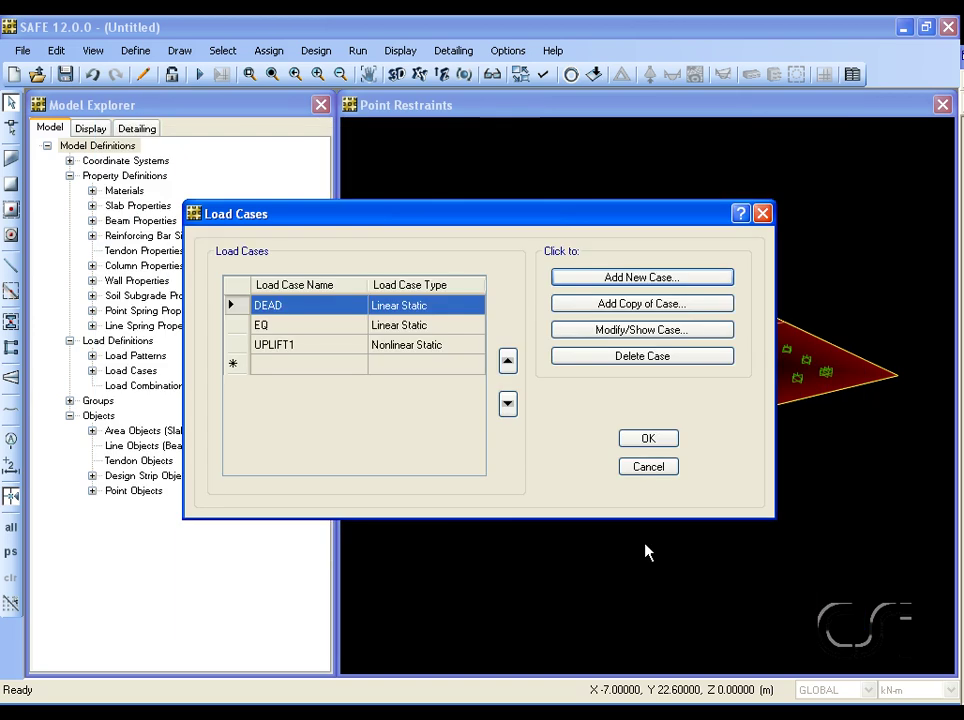
click(288, 348)
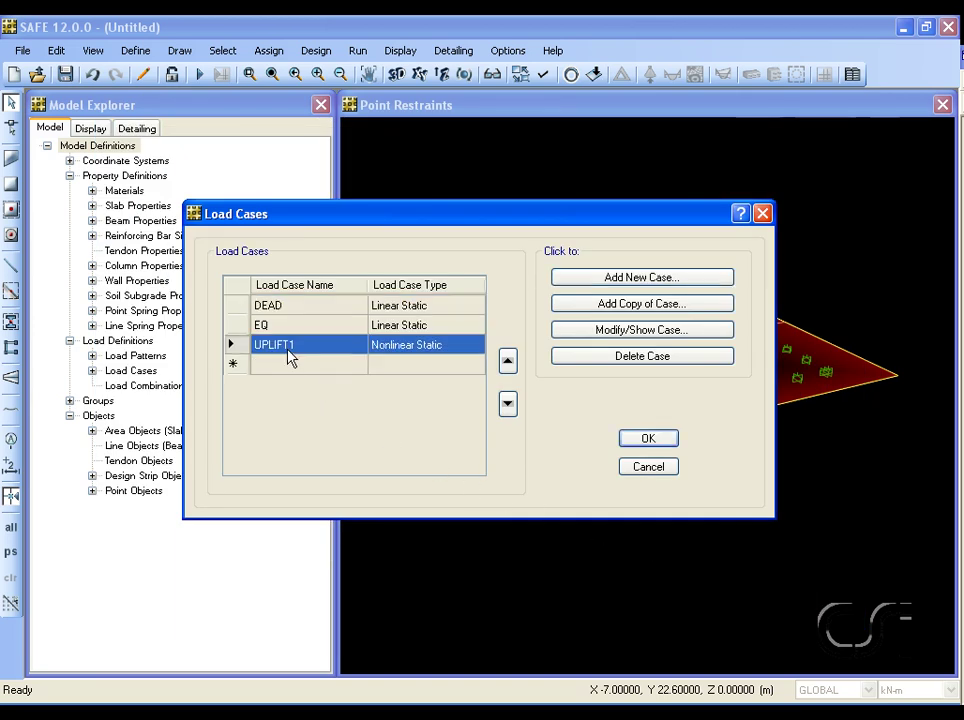
click(600, 306)
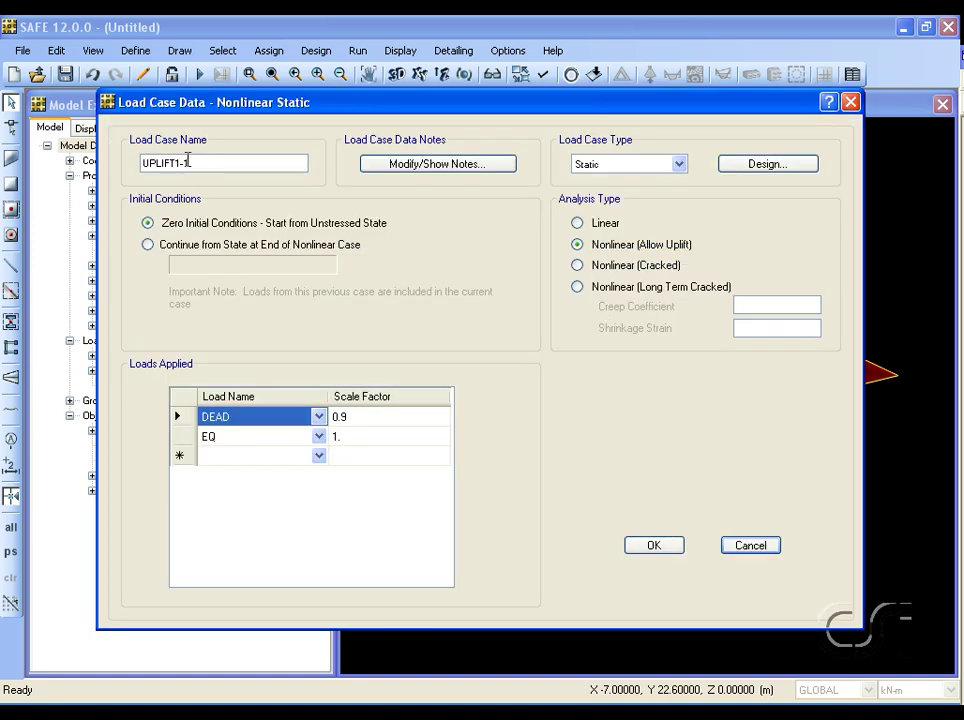
drag(187, 162, 174, 160)
text(2)
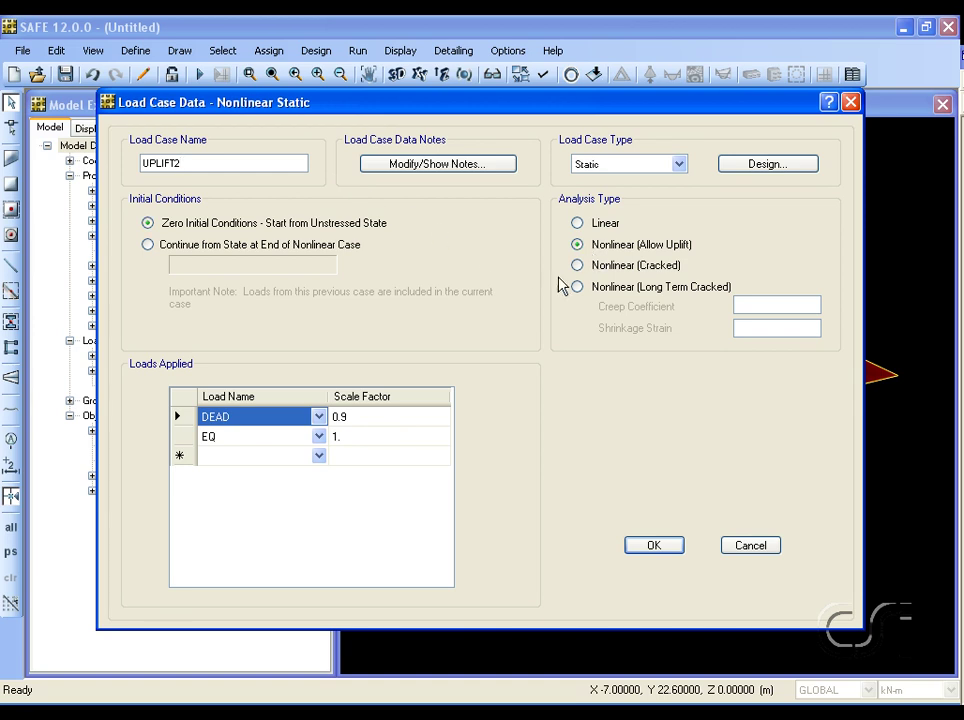
click(362, 445)
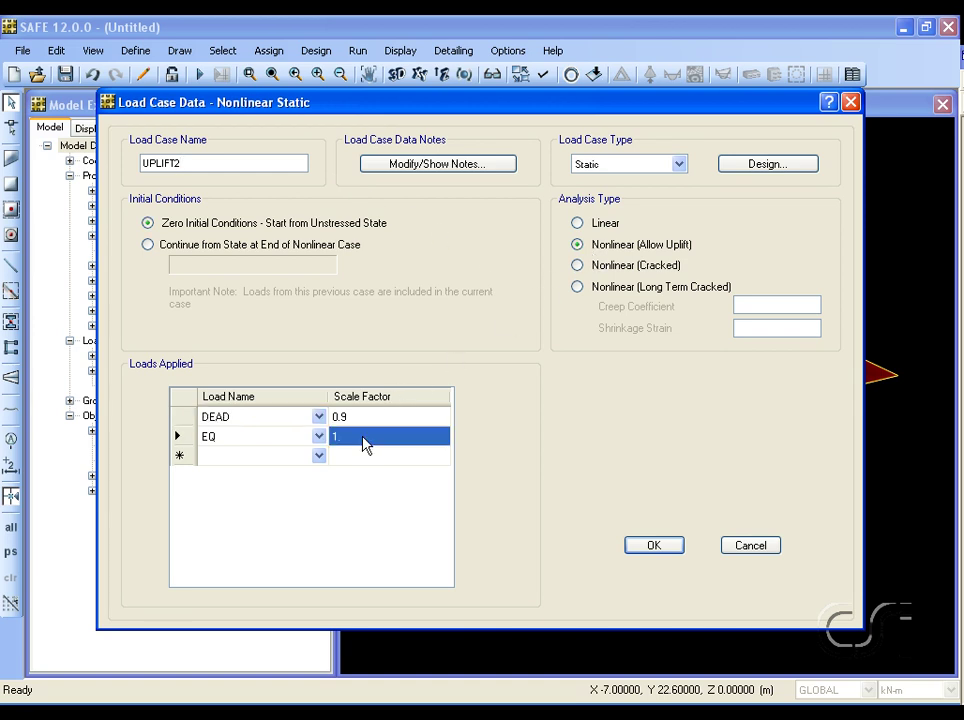
text(-1)
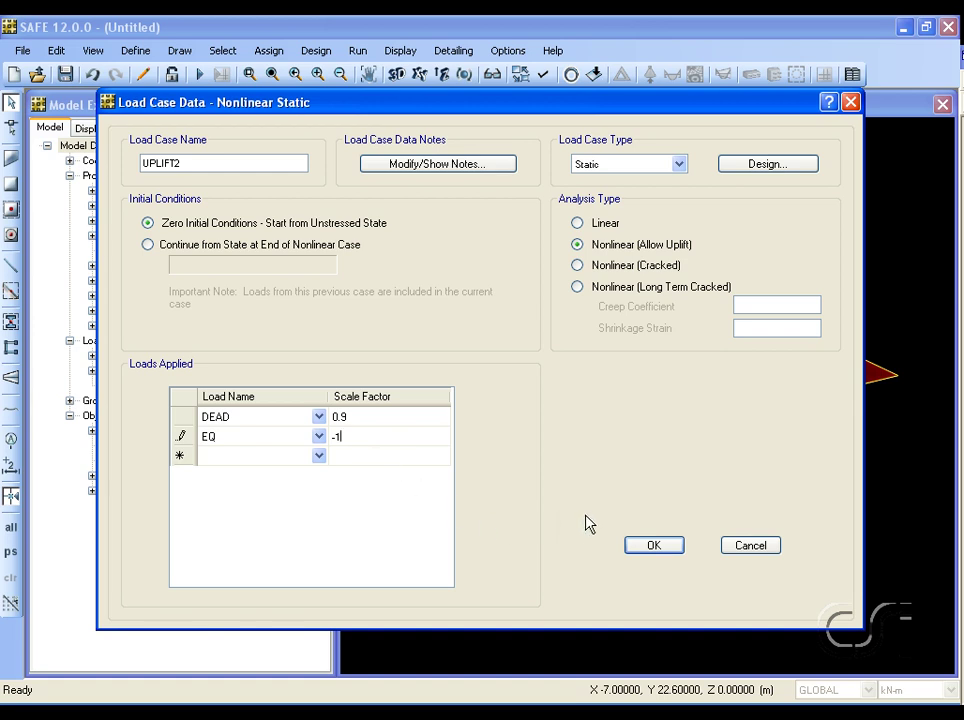
click(654, 545)
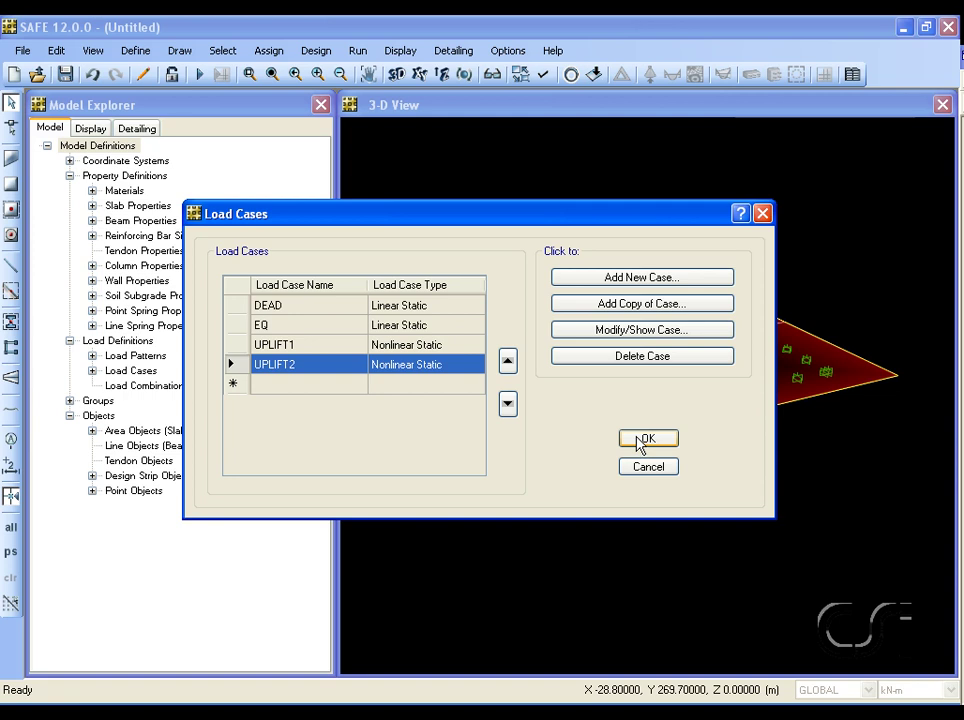
click(644, 440)
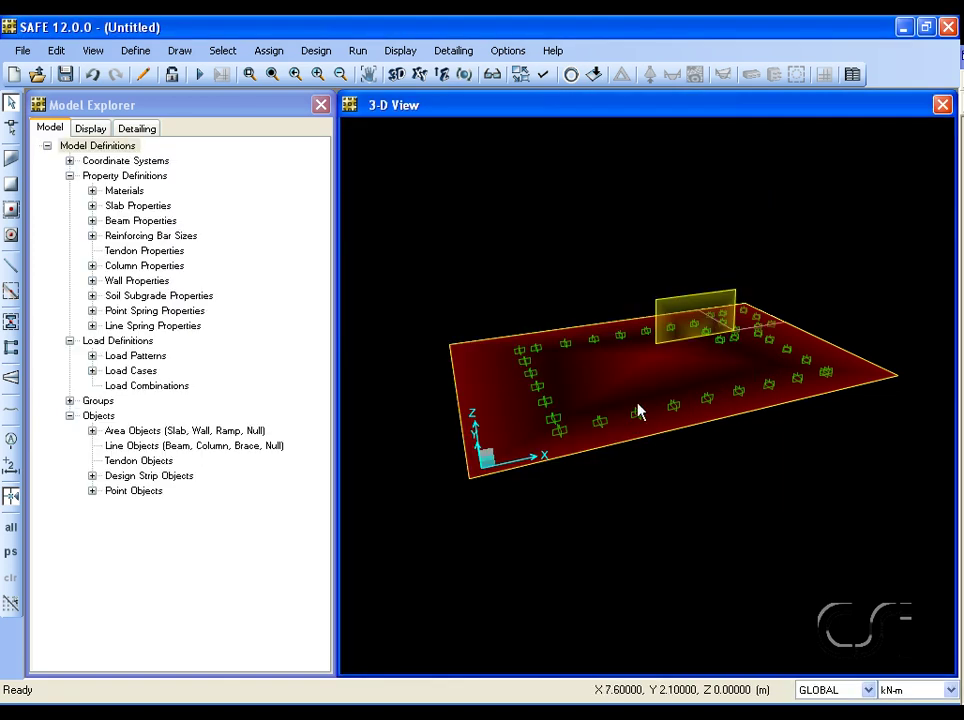
Give a selected slab point a 2000 gravity point load in the EQ pattern, then clear the assign display
click(657, 347)
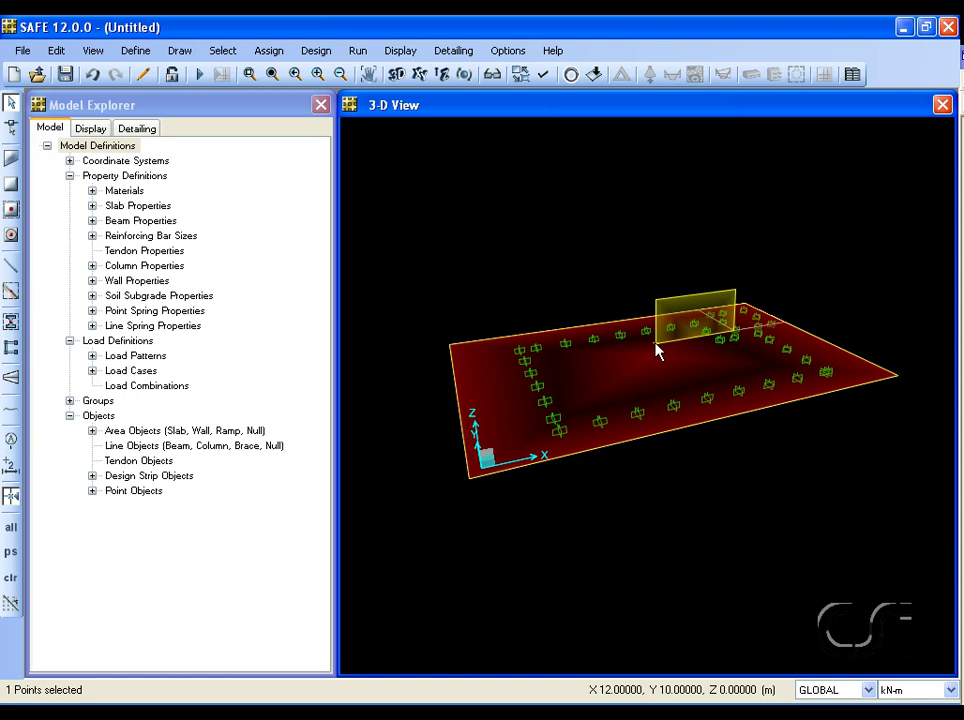
click(266, 50)
mouse_move(297, 230)
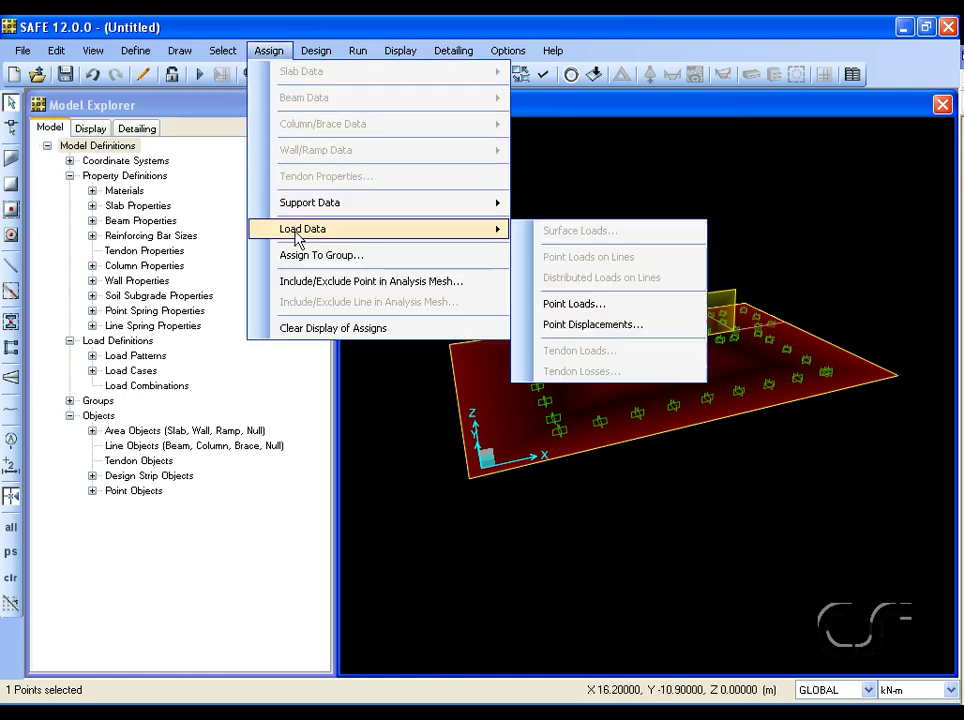
click(574, 304)
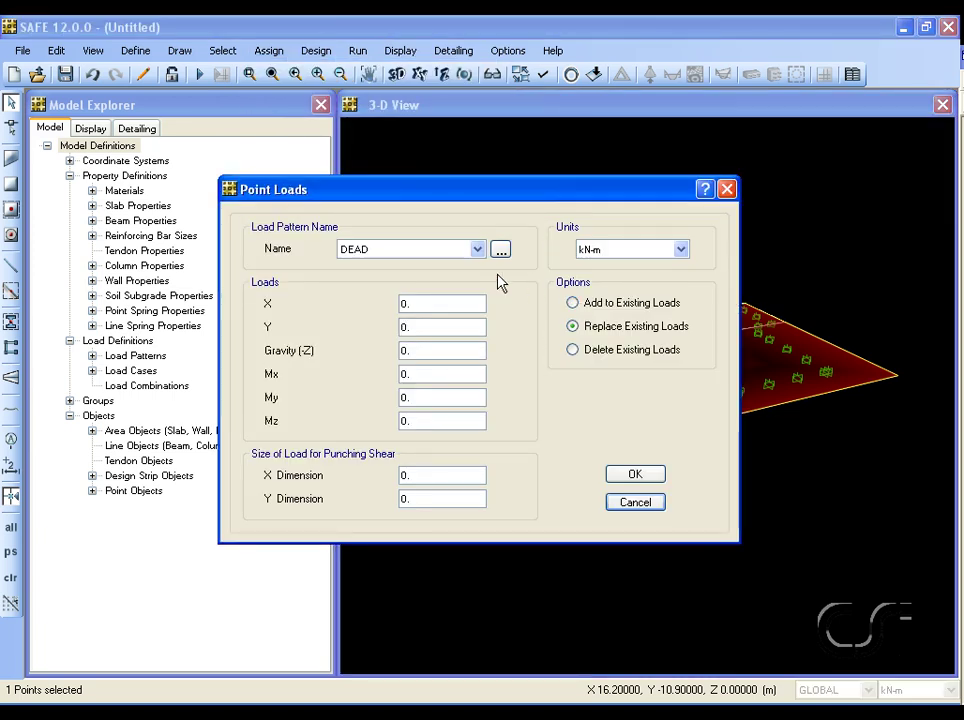
click(476, 252)
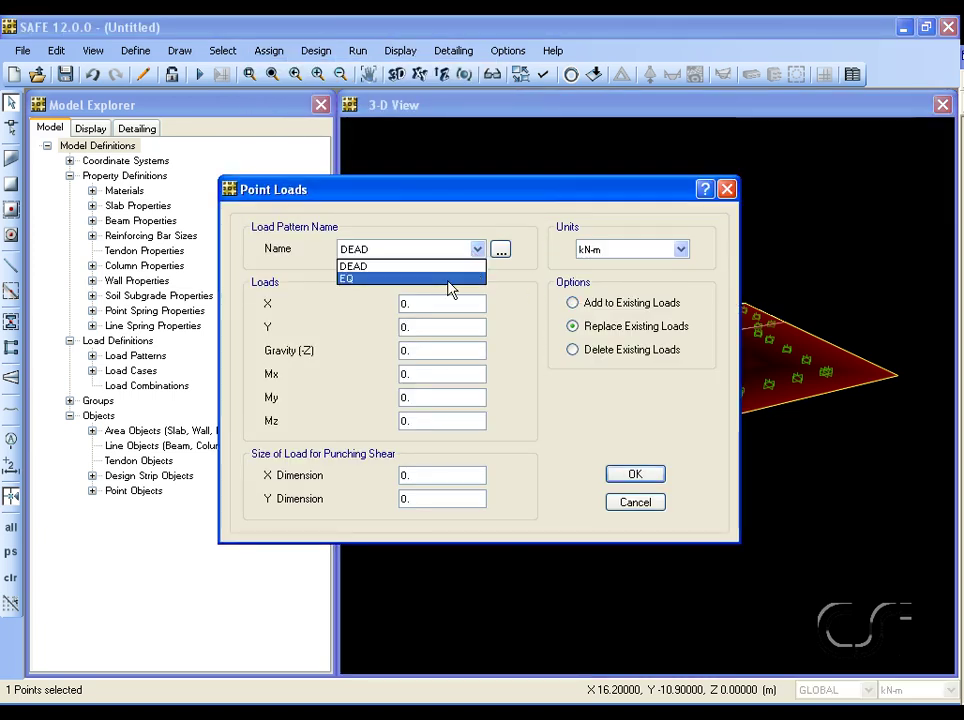
click(450, 283)
click(435, 352)
text(2000)
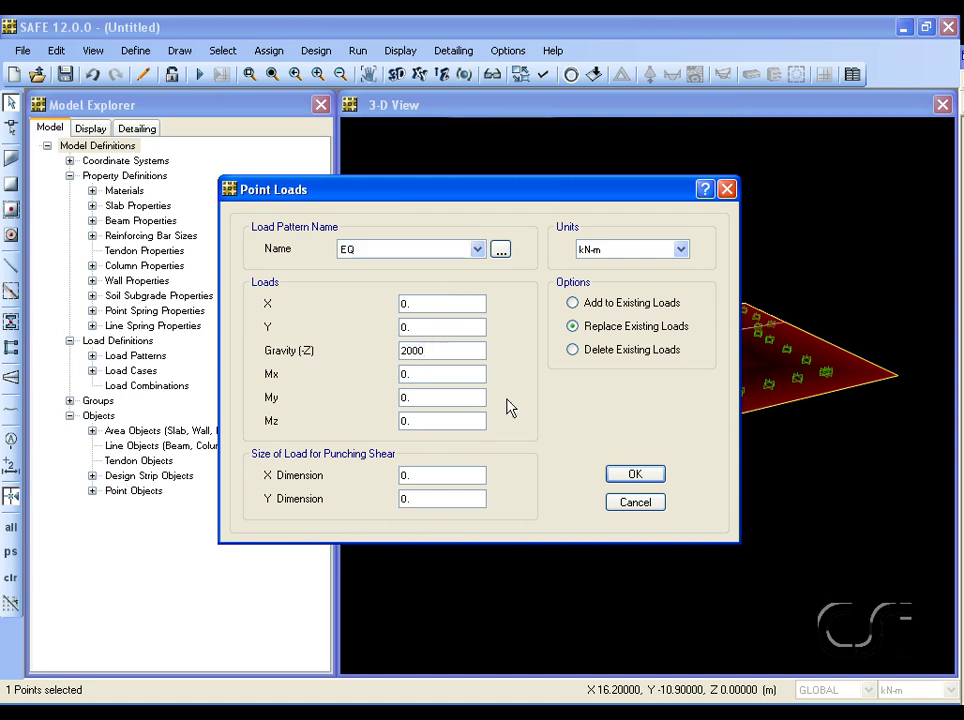
click(628, 477)
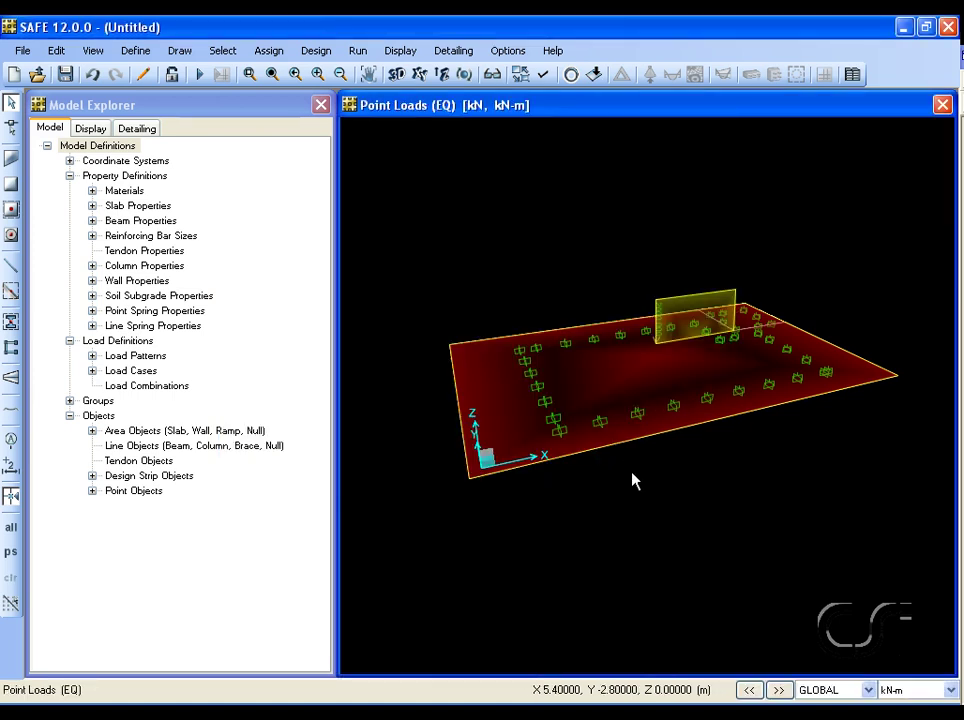
click(269, 51)
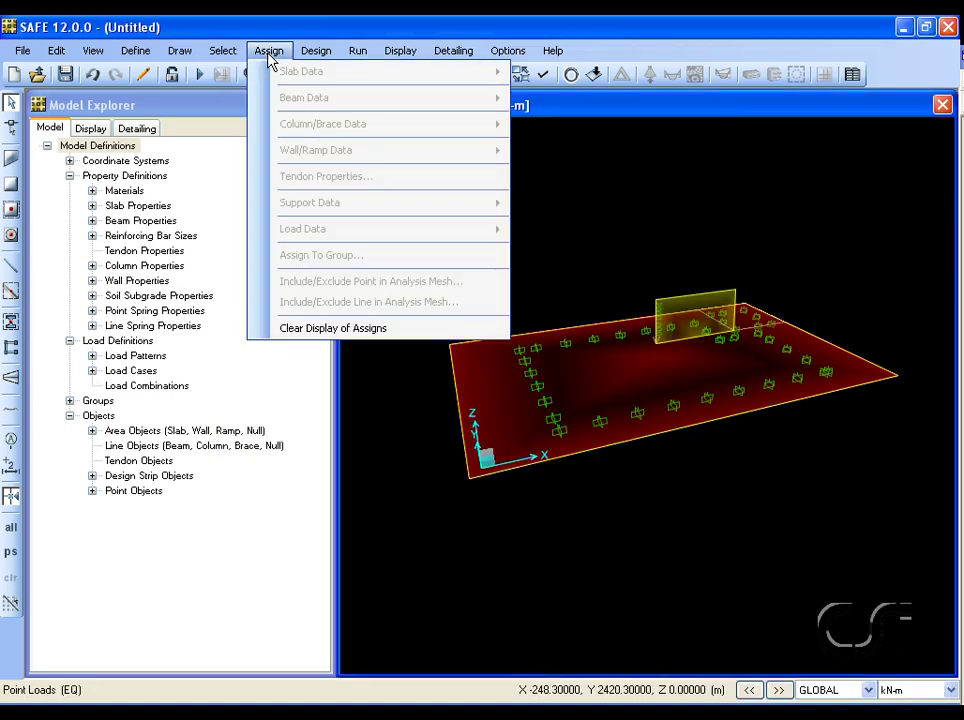
click(342, 330)
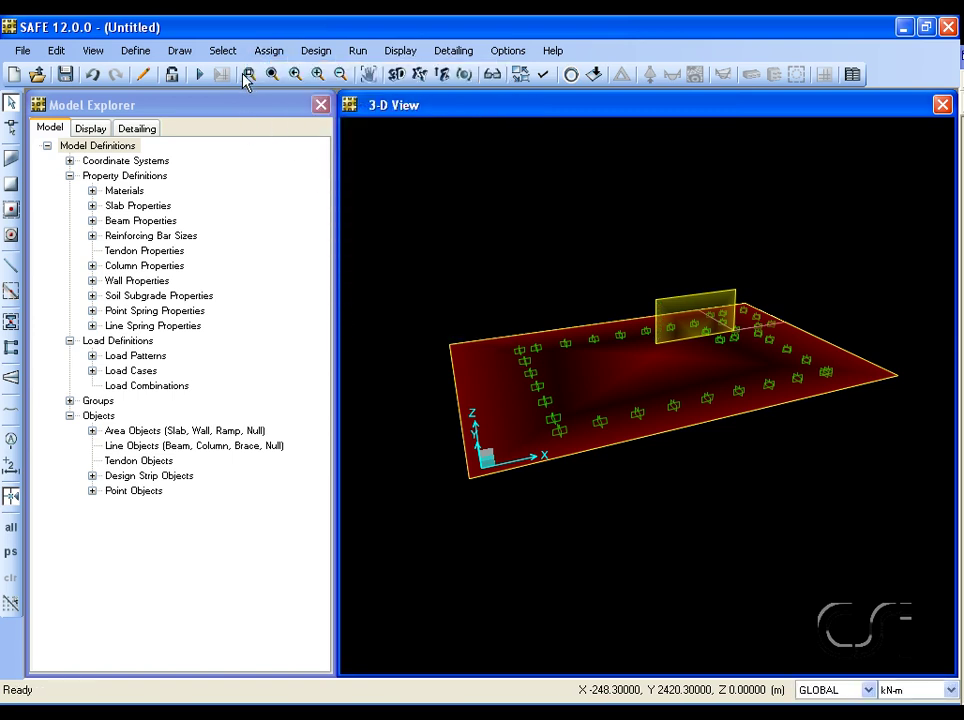
Zoom to the wall and assign the point at its foot a -2000 EQ gravity load
click(249, 75)
drag(718, 318, 764, 357)
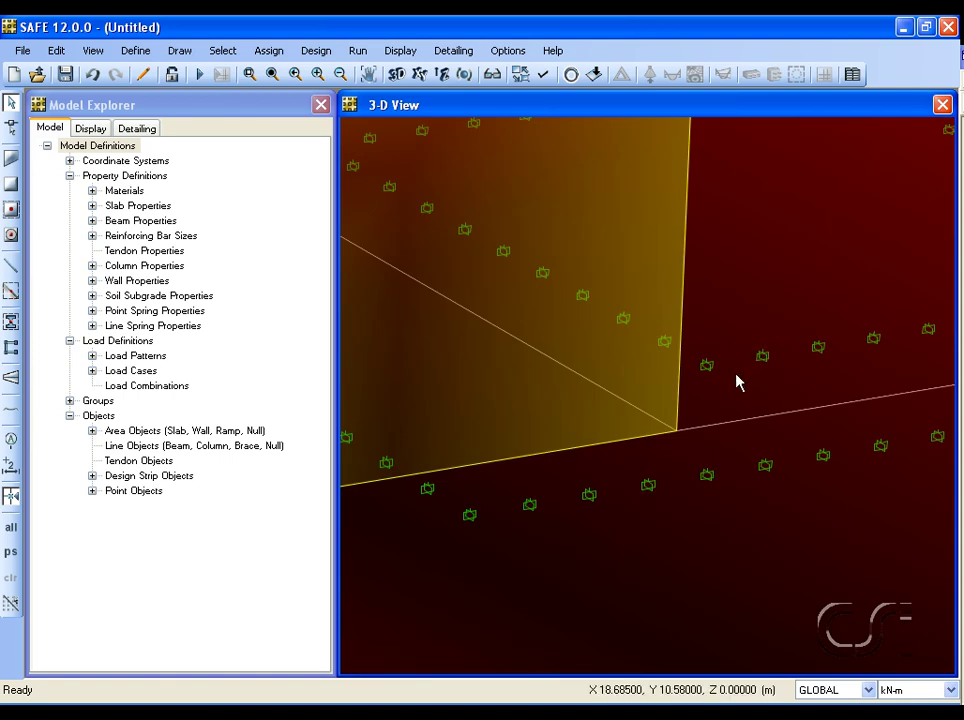
click(677, 431)
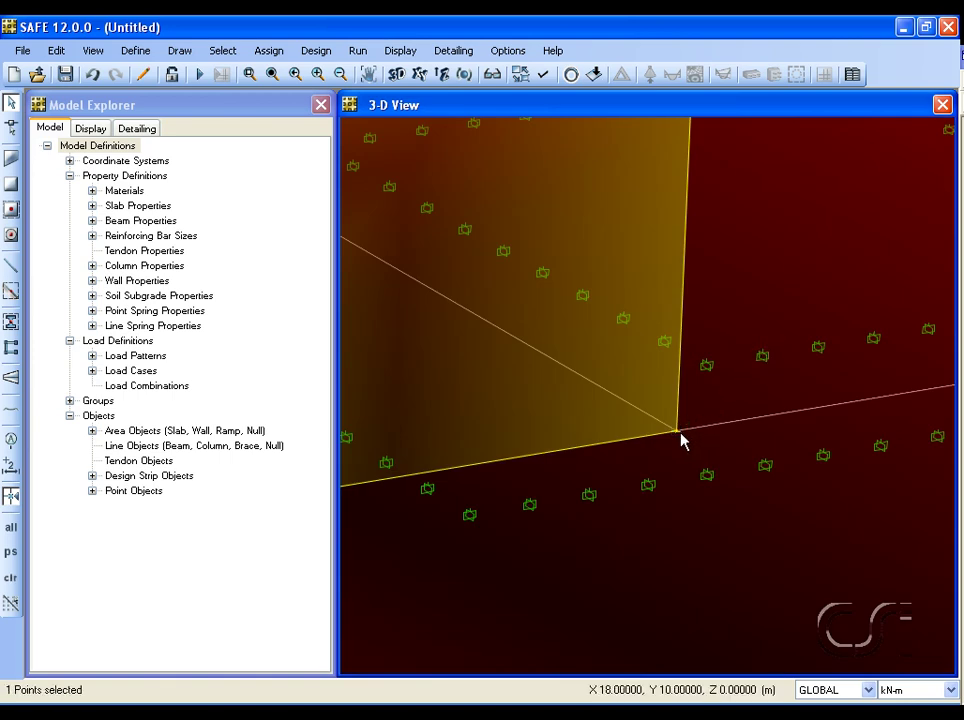
click(270, 57)
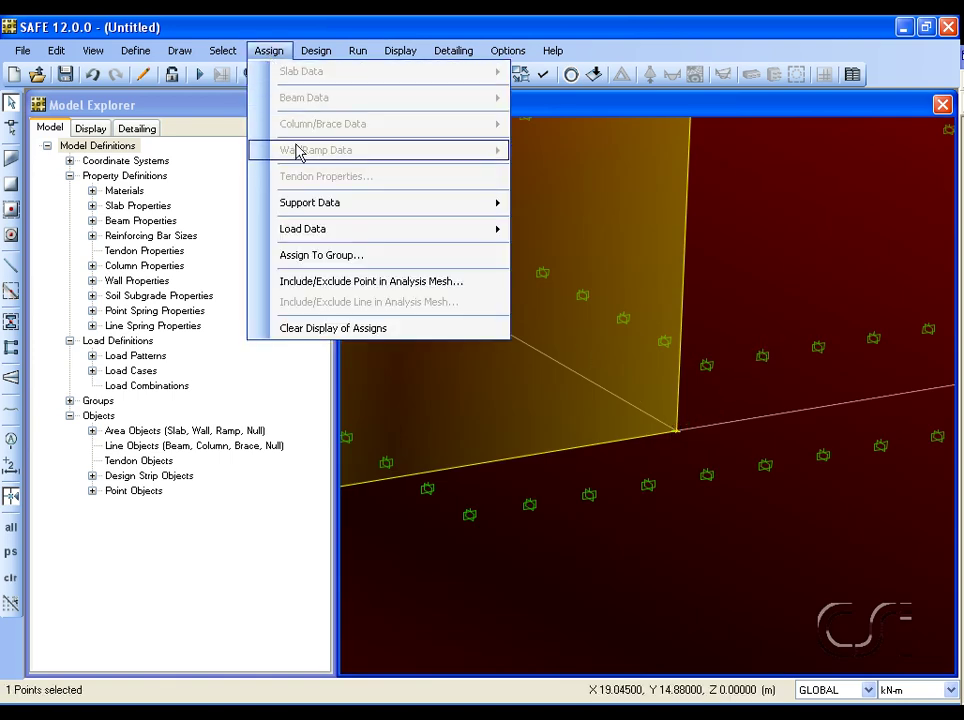
mouse_move(428, 228)
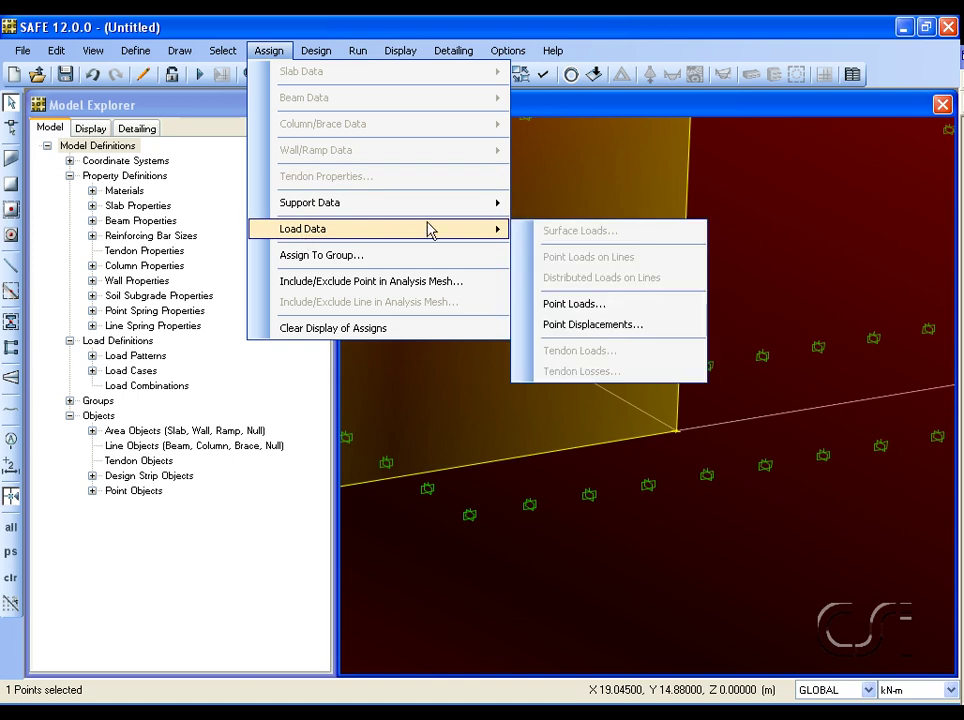
click(576, 304)
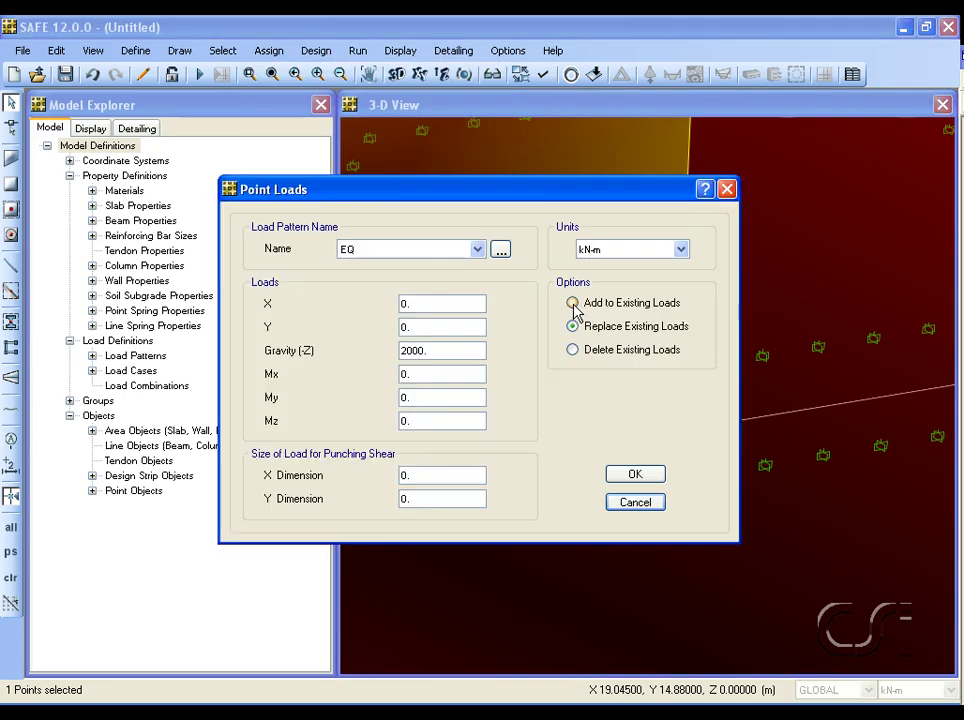
click(403, 350)
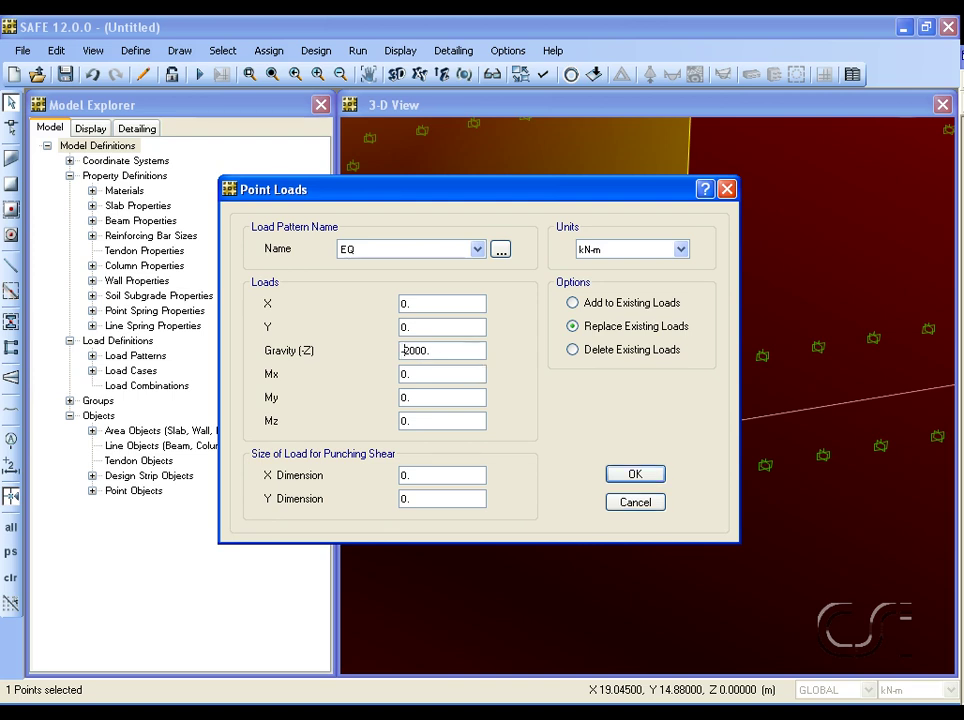
click(636, 476)
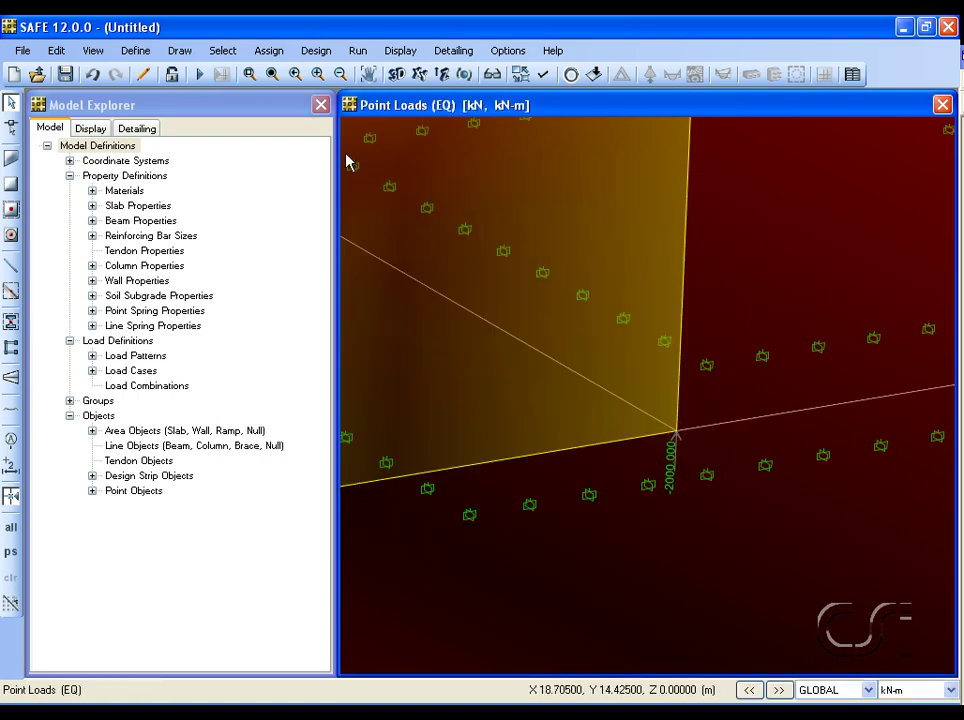
Zoom out to the whole mat and clear the displayed load assignments
click(271, 77)
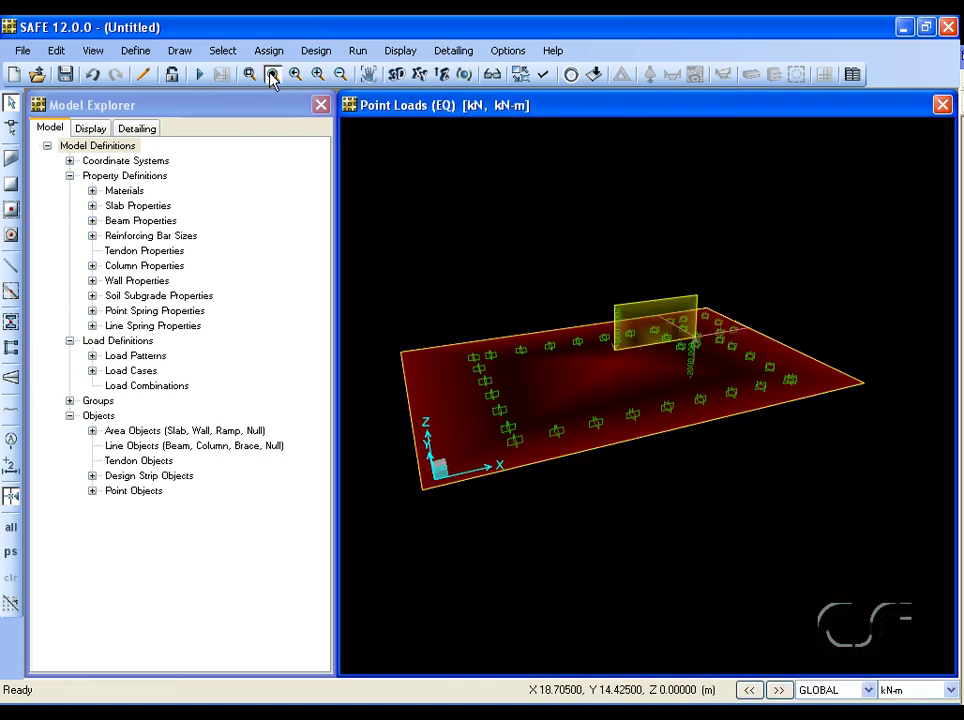
click(269, 50)
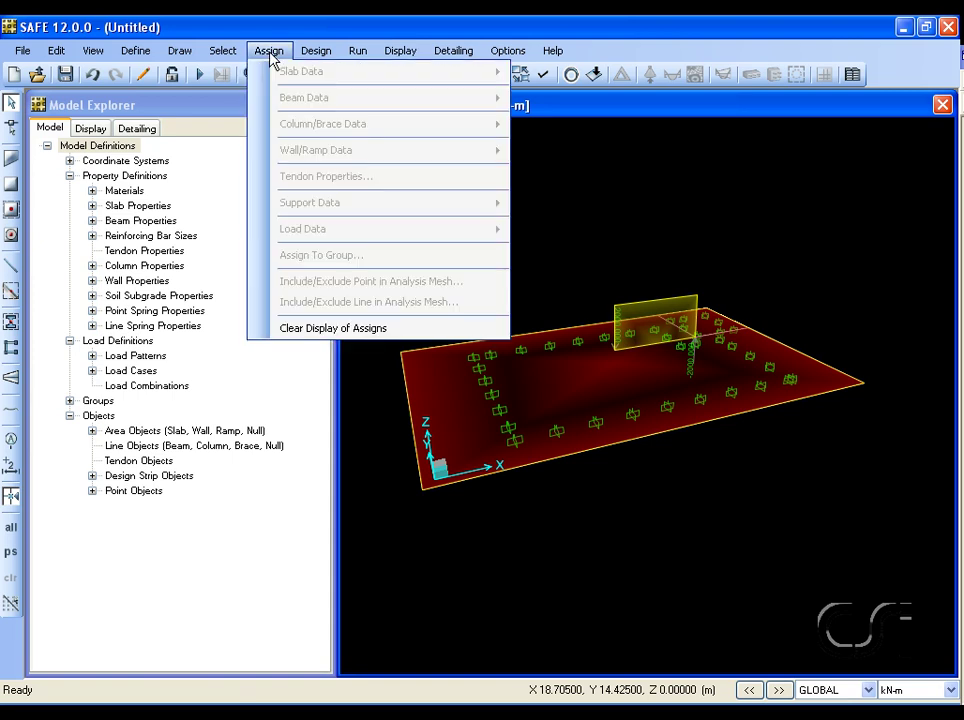
click(330, 329)
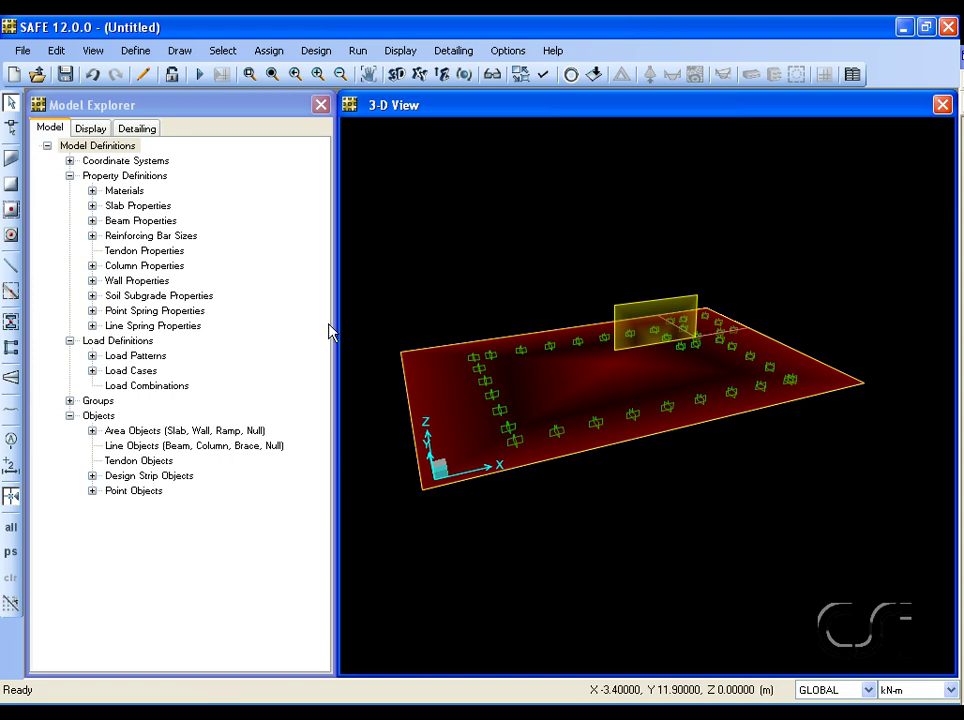
Run the analysis, saving the model as MAT FOUNDATION to show the DEAD deformed shape
click(197, 75)
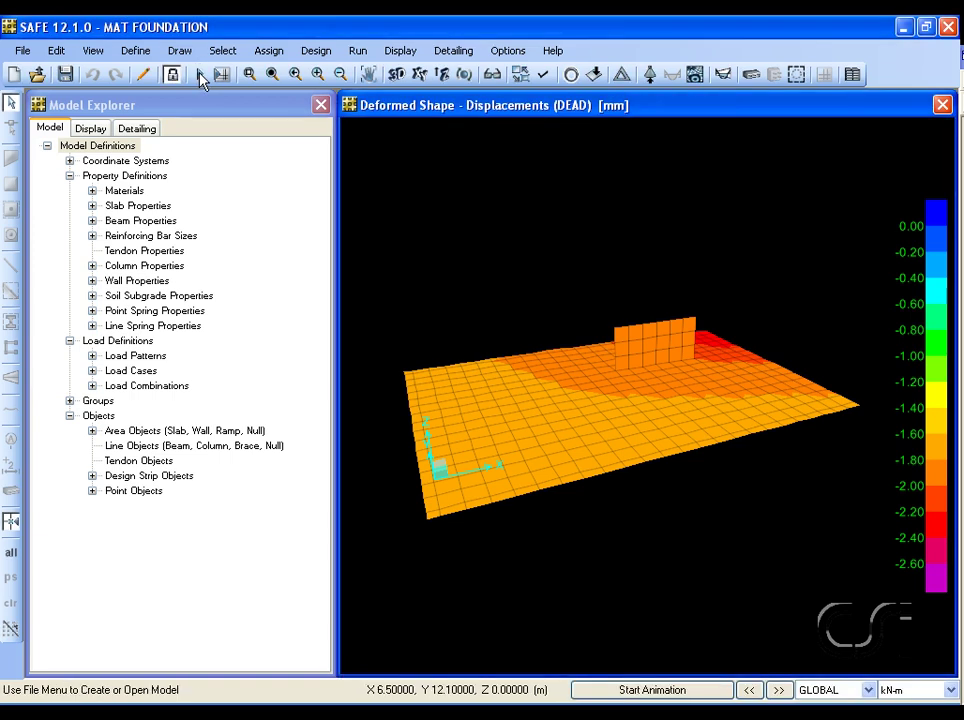
Display the deformed shape for load case UPLIFT1
click(390, 52)
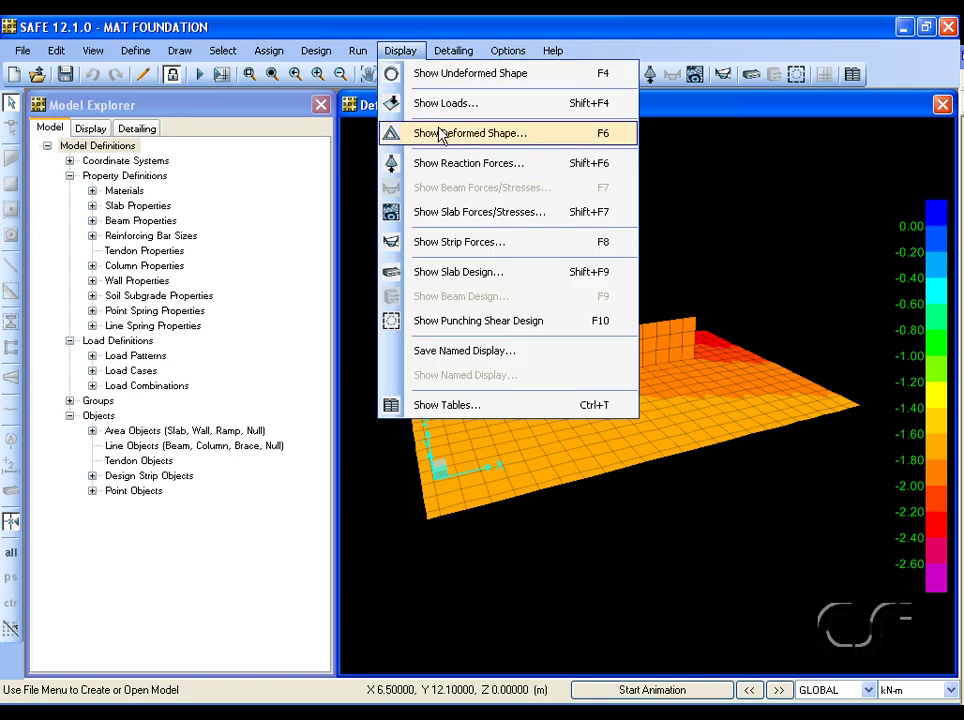
click(483, 134)
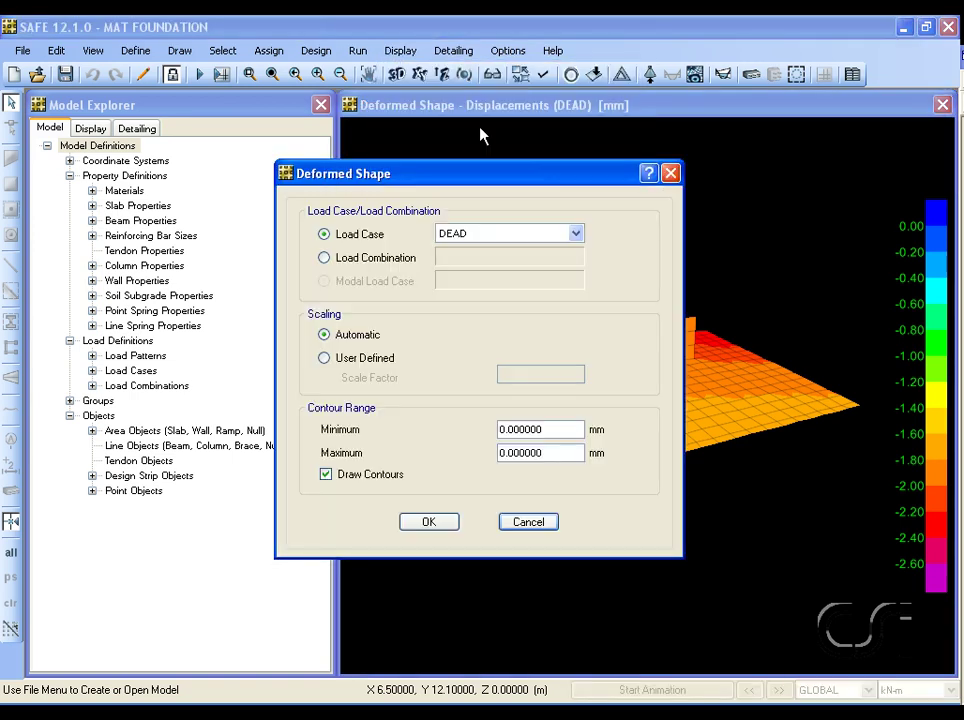
click(483, 235)
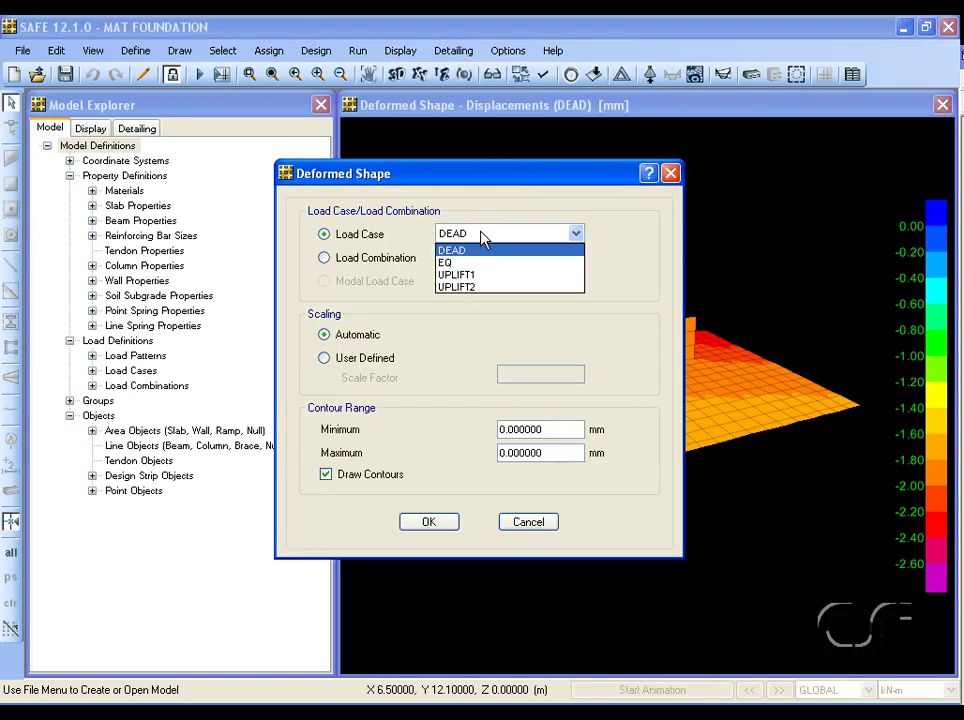
click(455, 280)
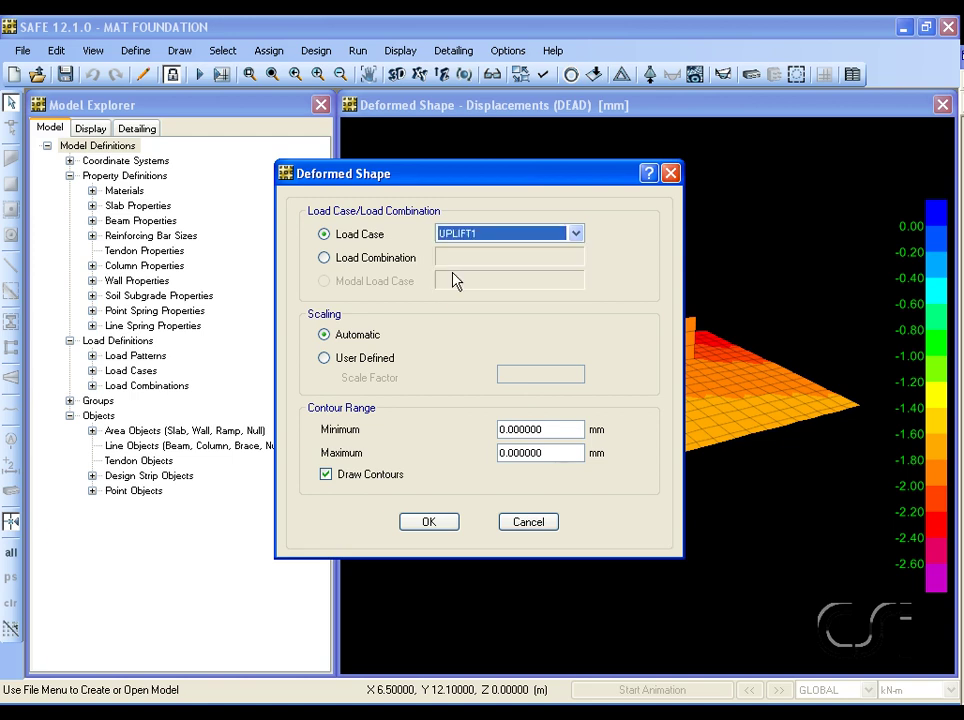
click(438, 524)
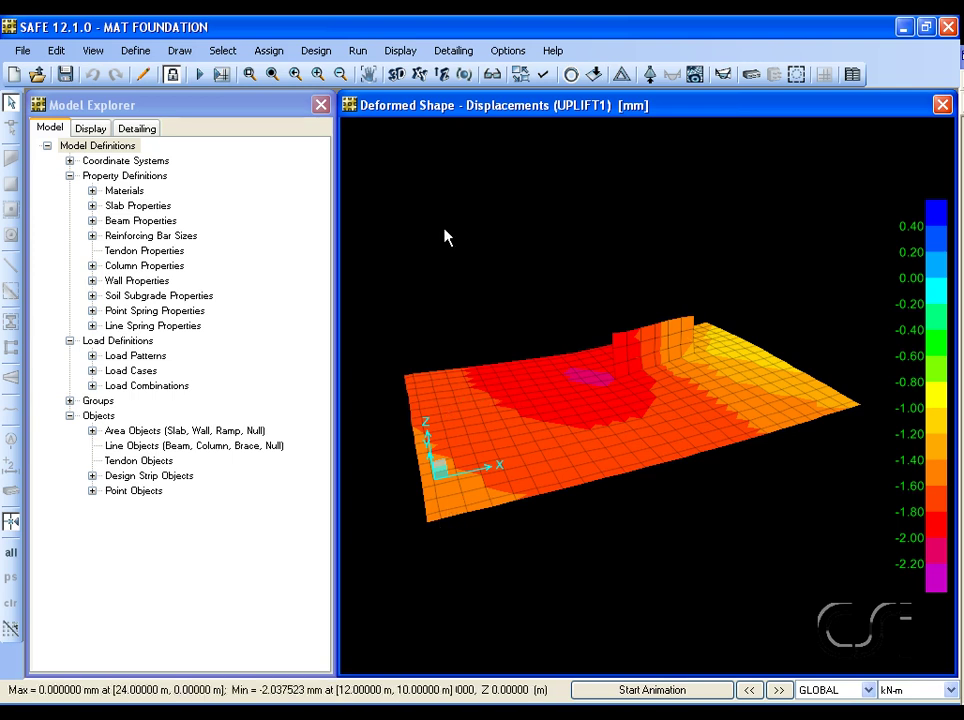
Switch the deformed shape display to load case UPLIFT2
click(410, 53)
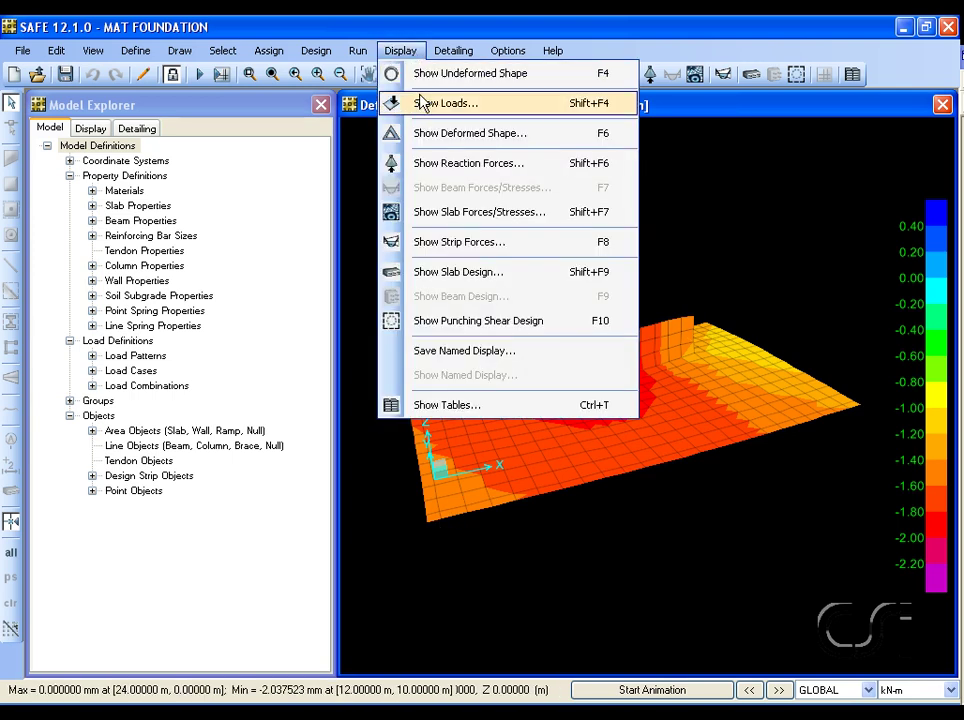
click(431, 141)
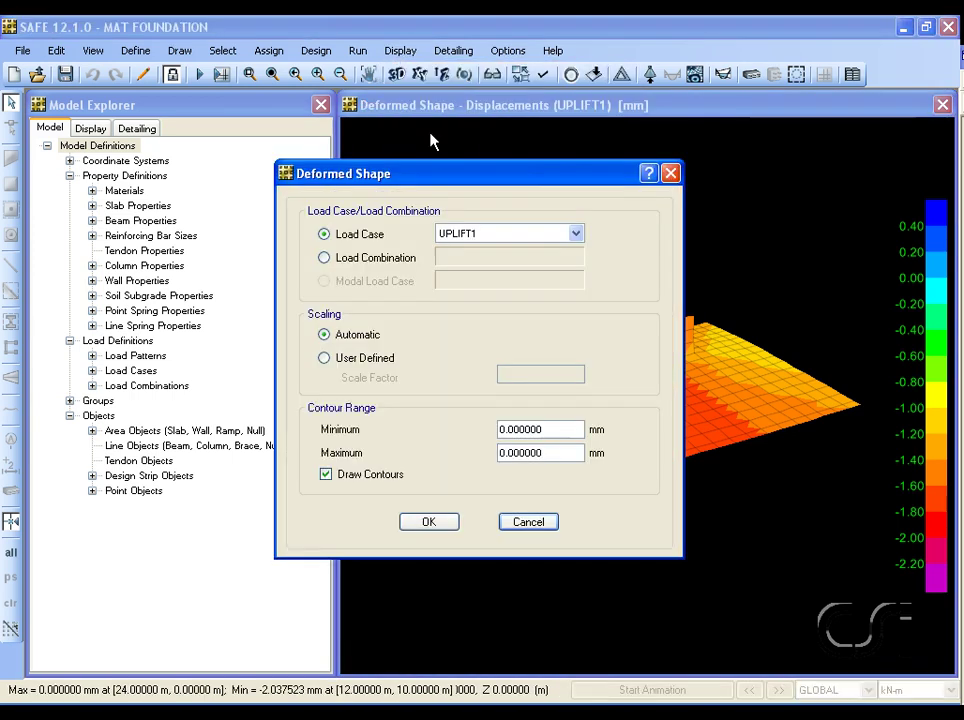
click(471, 236)
click(474, 288)
click(428, 520)
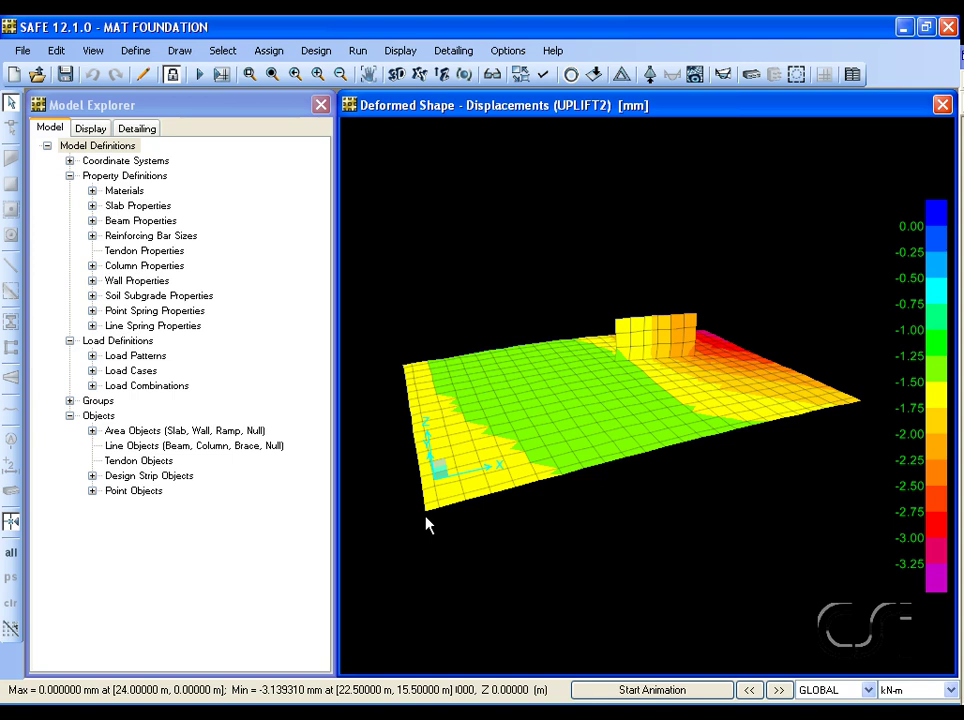
Show the UPLIFT1 reactions as soil pressure contours in kN/m2, reaching about -40.75
click(400, 50)
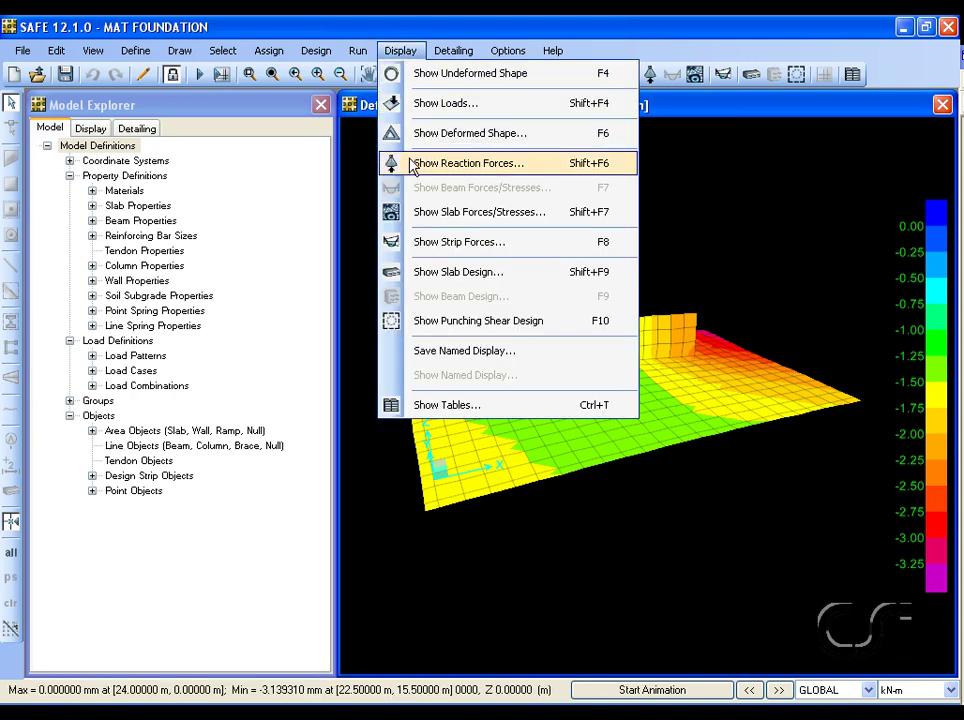
click(488, 165)
click(489, 166)
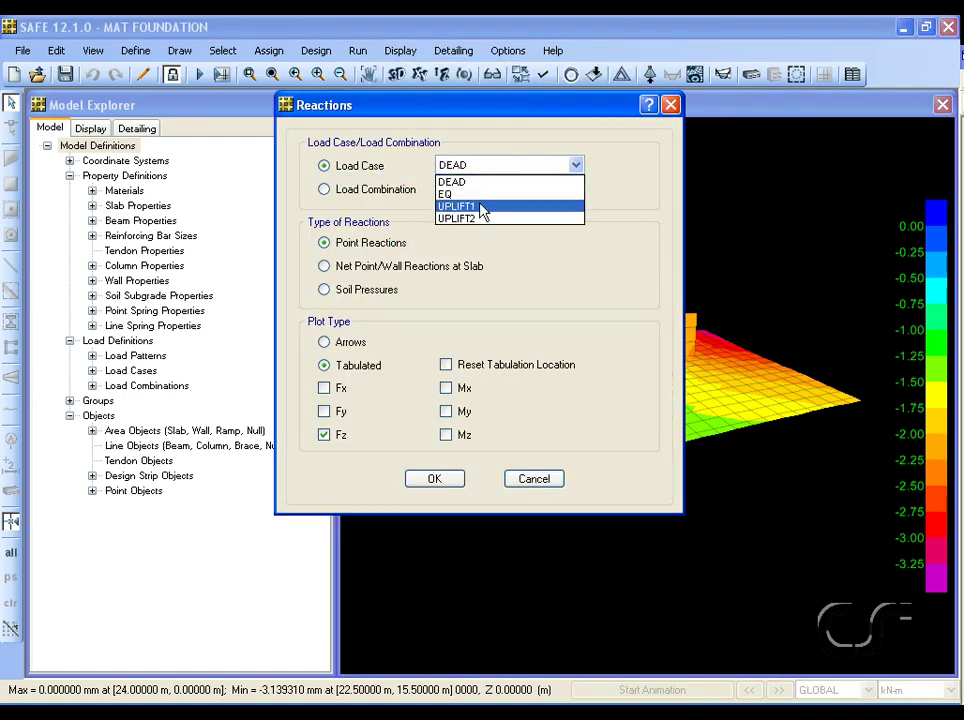
click(481, 207)
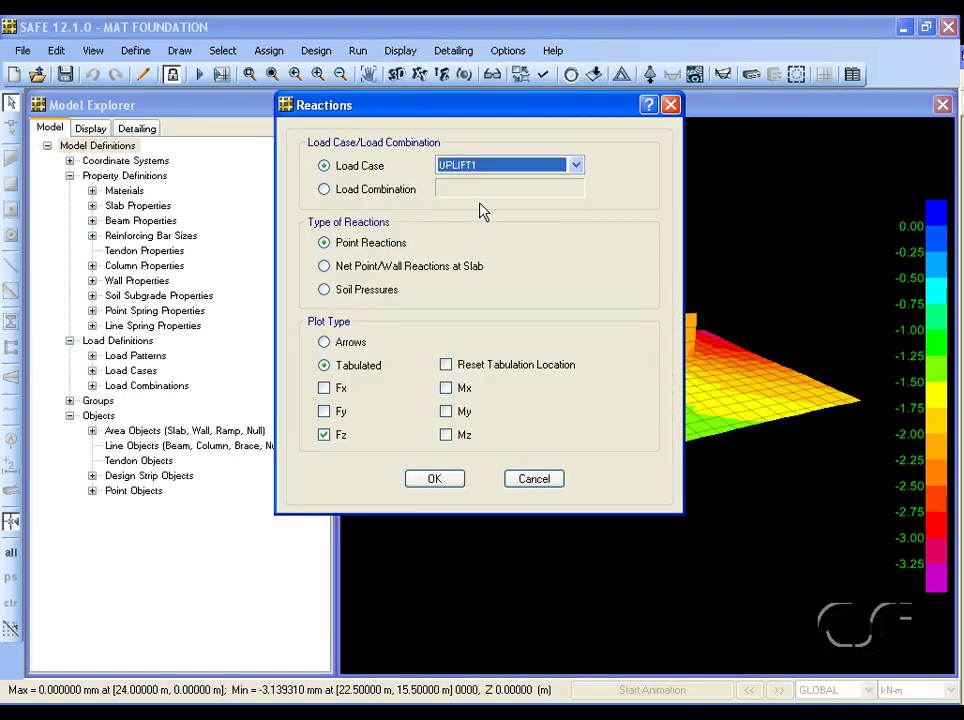
click(327, 292)
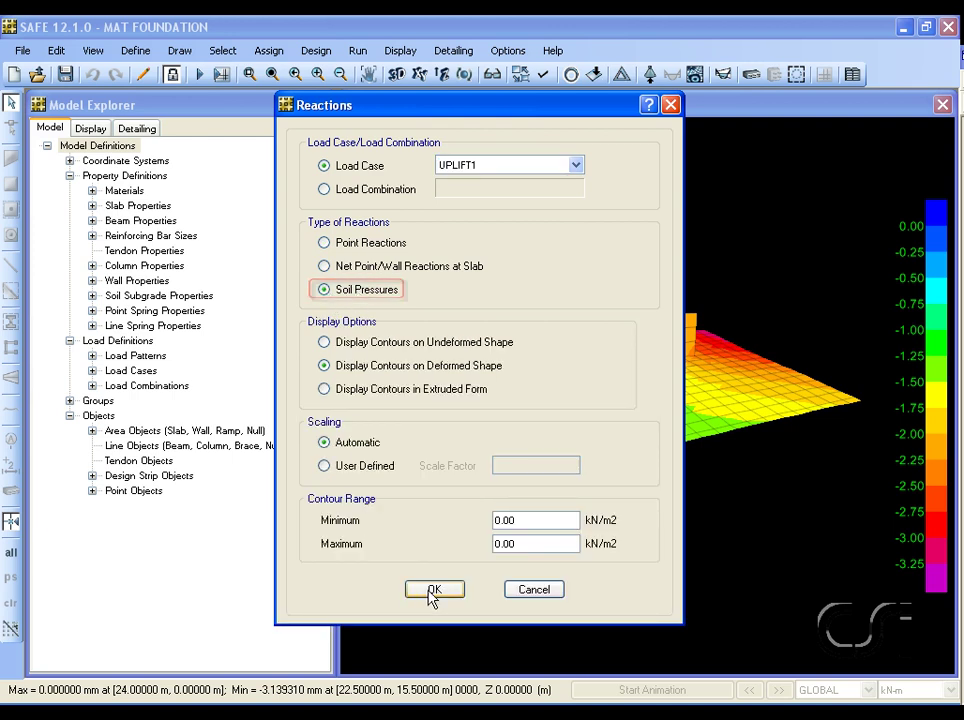
click(432, 590)
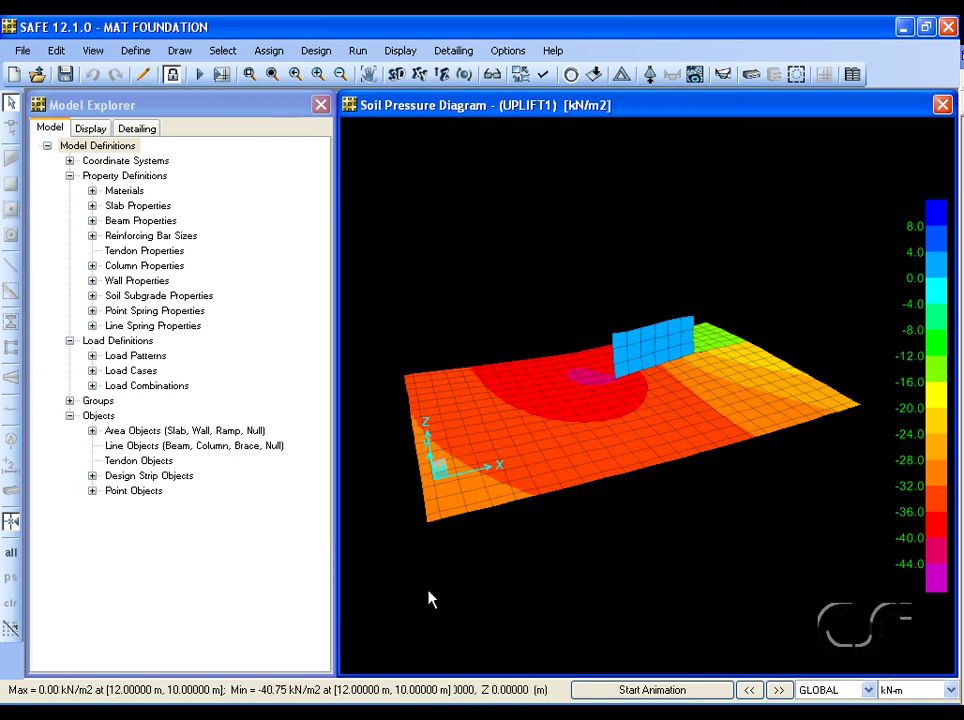